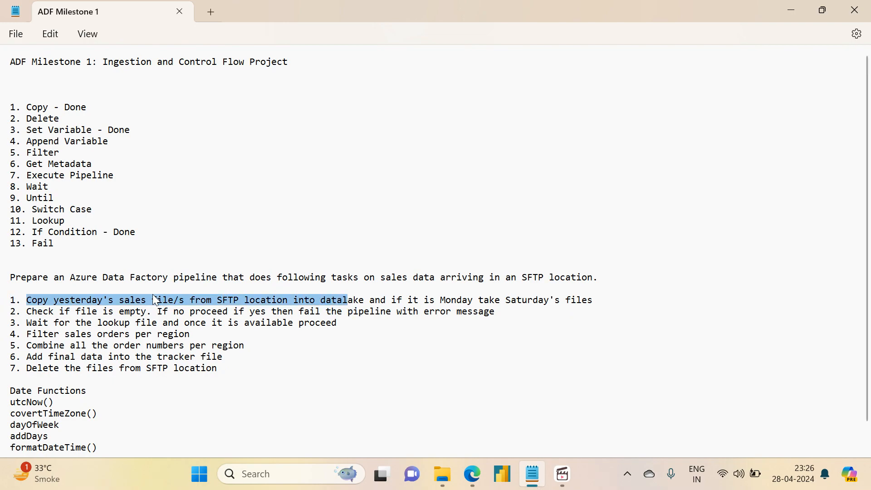
- Review the first pipeline task in the notes: copying sales files from SFTP into the datalake, with the Monday rule
double_click(228, 298)
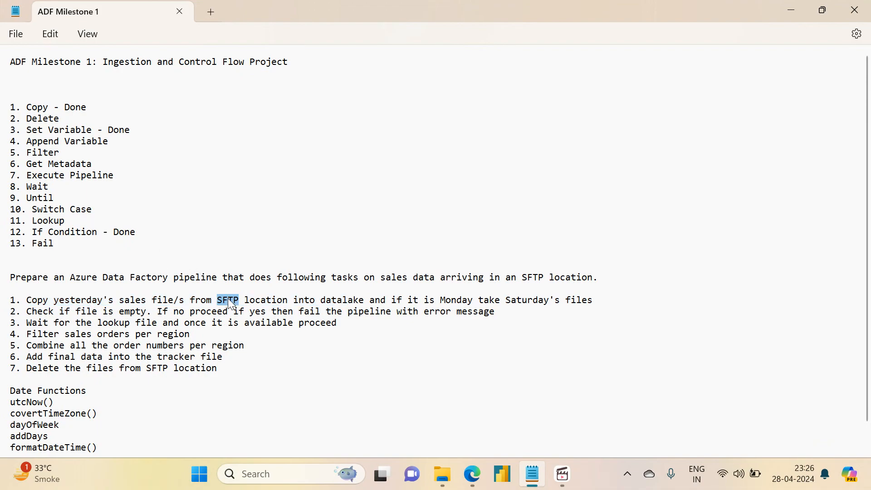
double_click(347, 302)
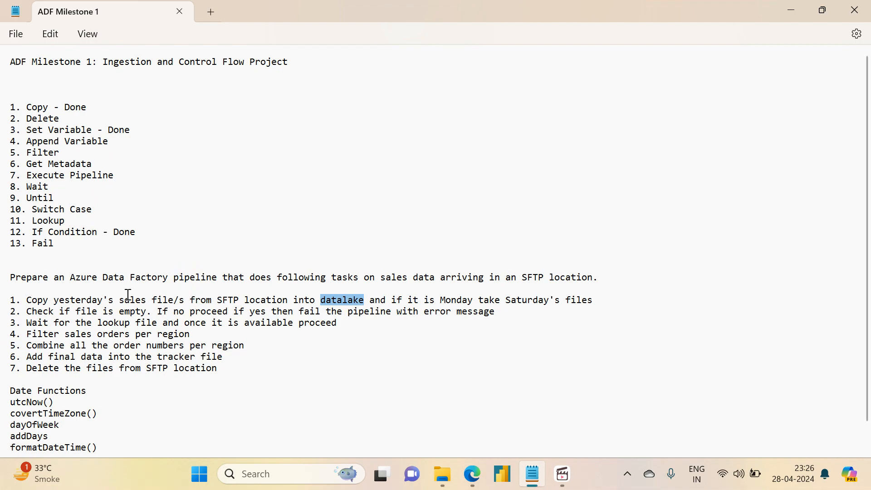
left_click_drag(23, 299, 594, 303)
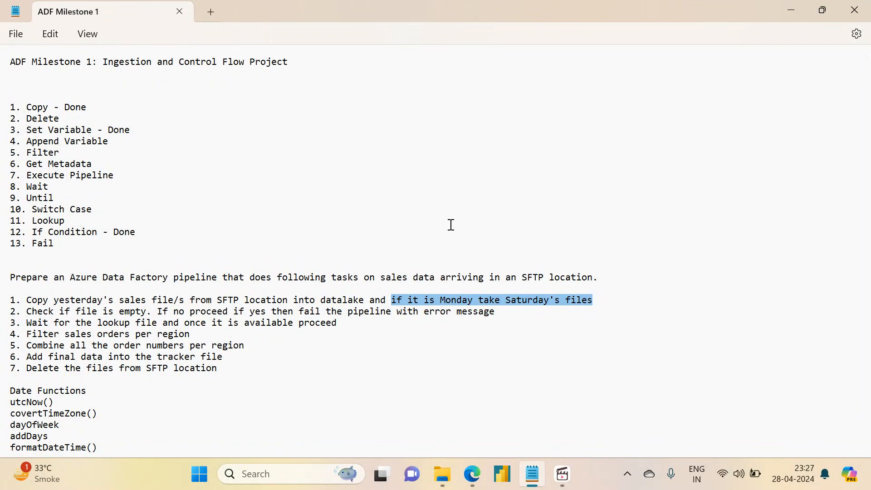
left_click_drag(27, 300, 597, 298)
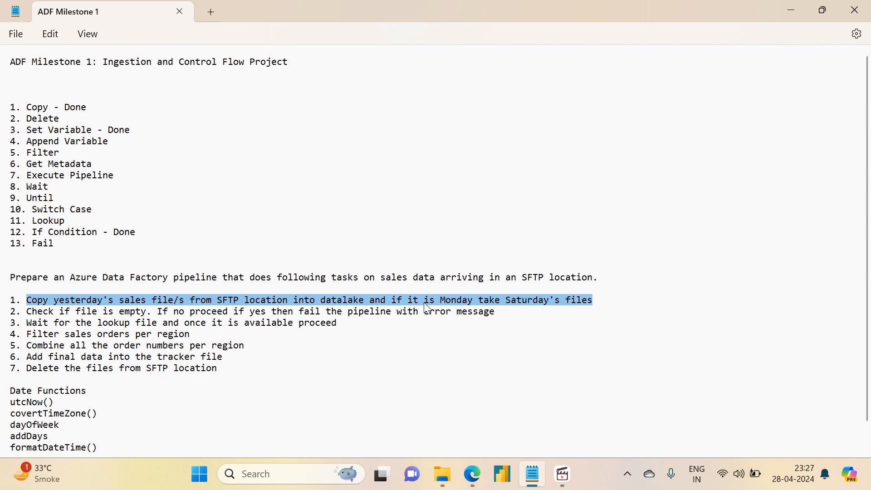
- Switch to Edge and open the Azure portal at portal.azure.com in a new tab
mouse_move(470, 479)
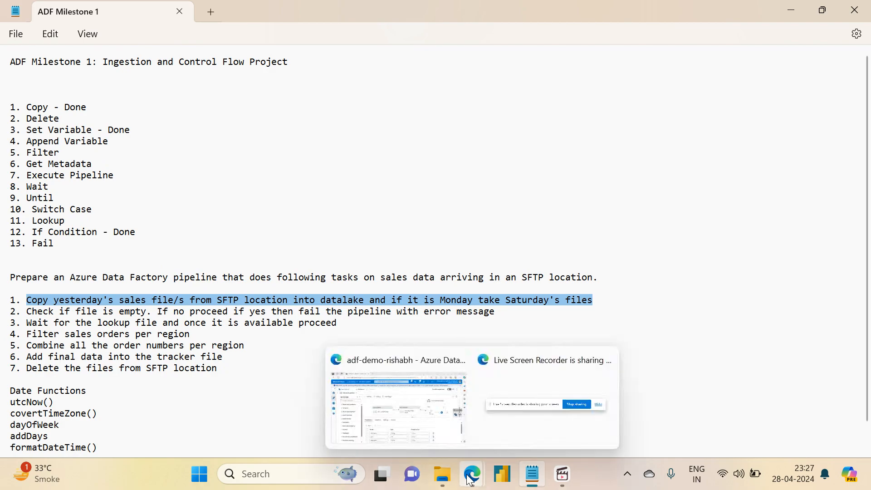
left_click(447, 445)
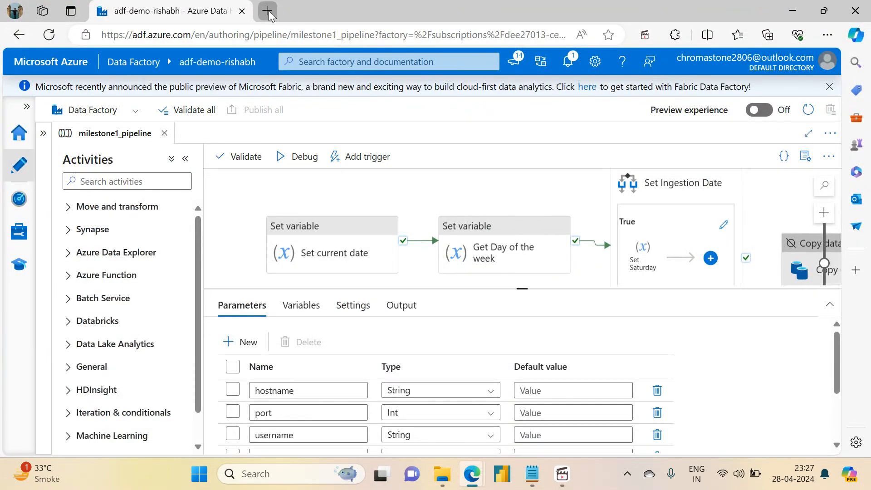
left_click(269, 14)
type("po")
key("Return")
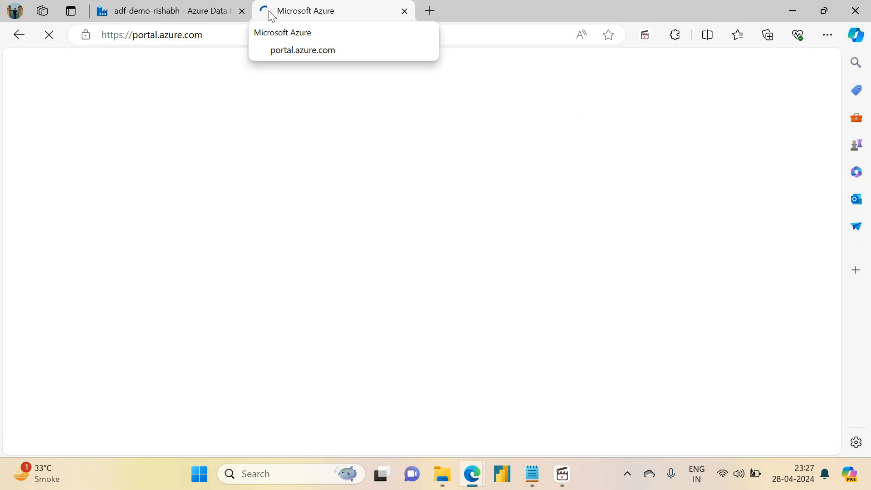
- Look at the orders files in the Milestone Project 1 folder in File Explorer and return to the Azure portal
mouse_move(443, 474)
left_click(443, 422)
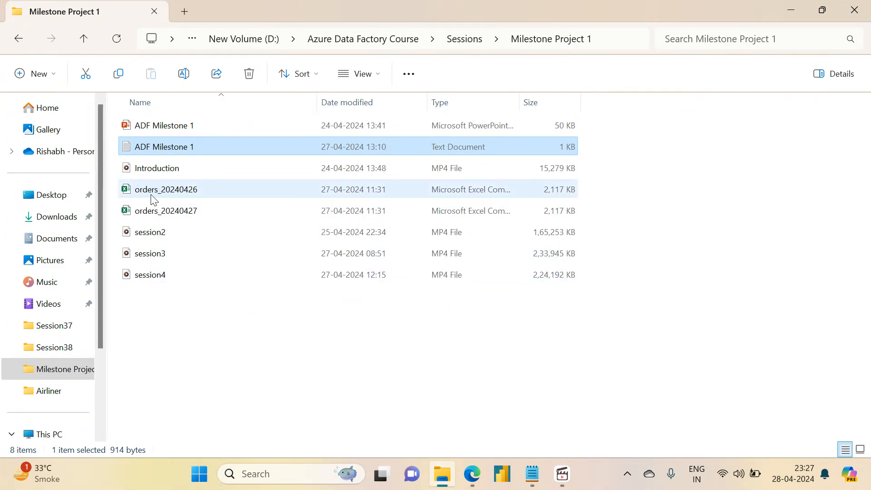
left_click(782, 7)
left_click(393, 207)
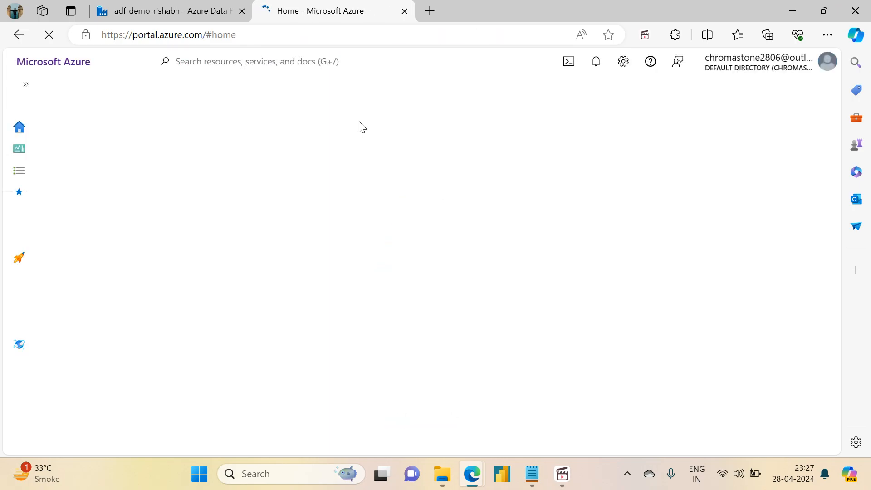
- Start the project-vm virtual machine in the azuredatafactoryrg resource group
left_click_drag(835, 128, 835, 185)
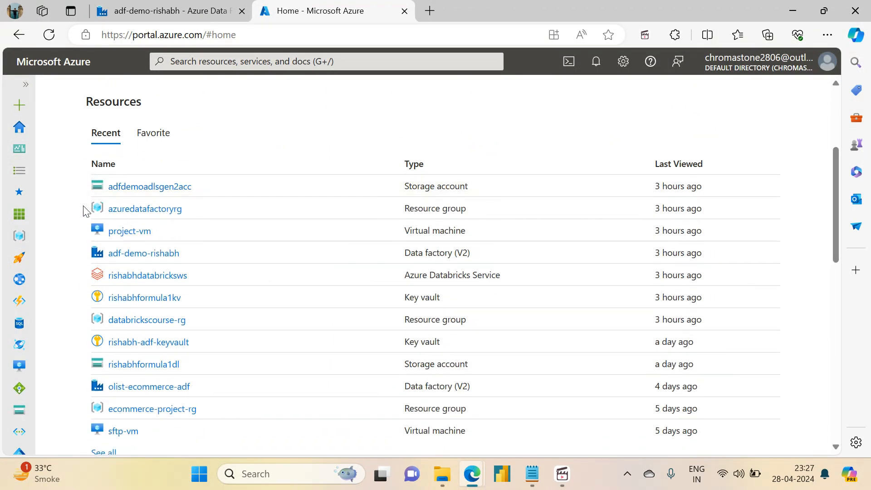
left_click(136, 211)
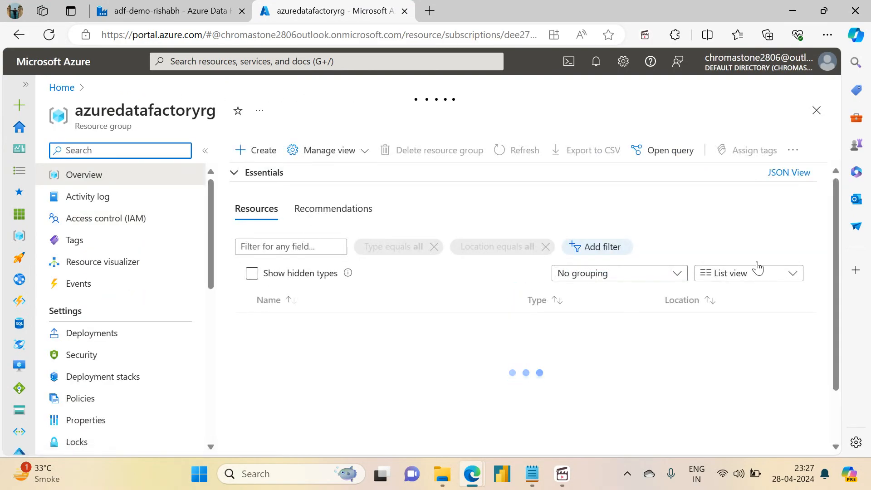
left_click_drag(835, 255, 836, 320)
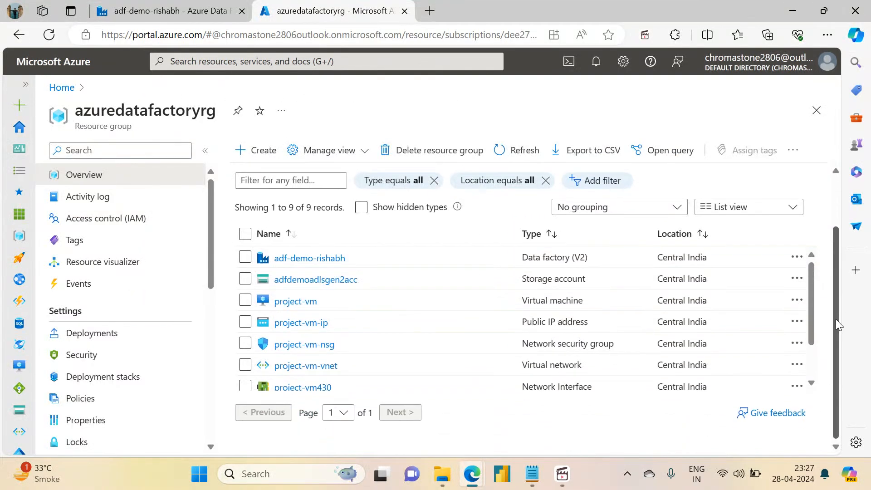
left_click(294, 301)
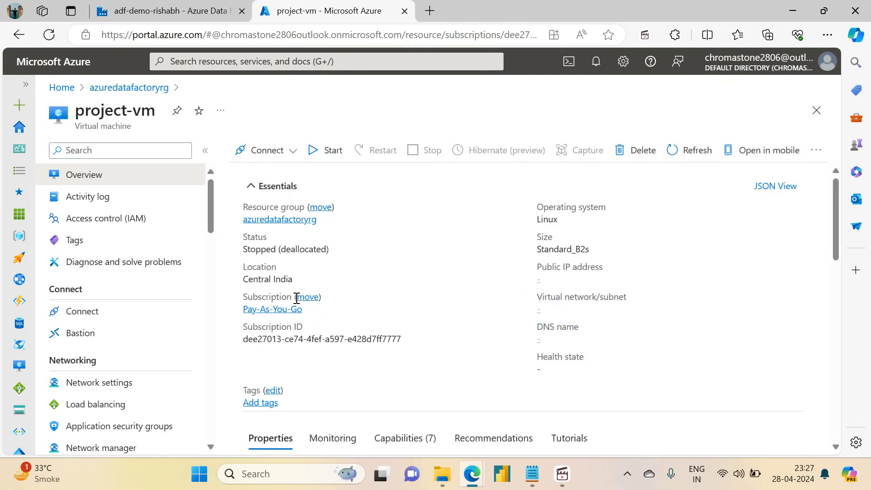
left_click(328, 154)
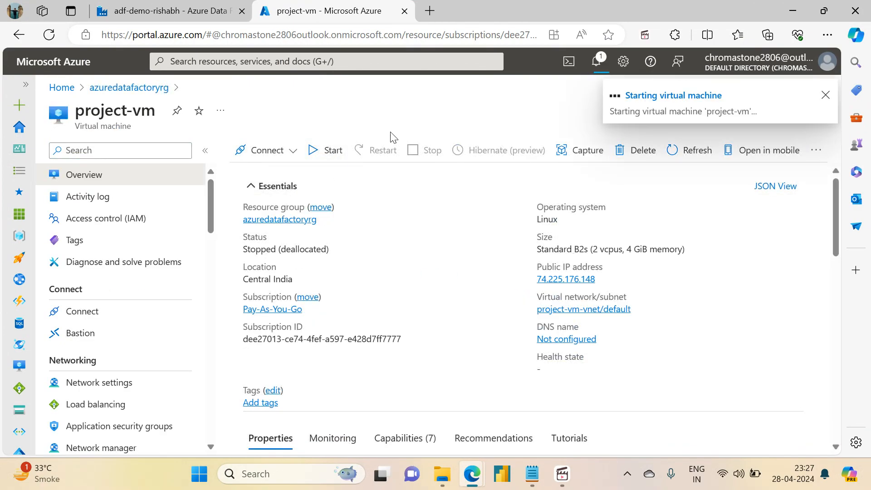
- Review the columns of orders_20240426 in Excel with their widths fitted to the contents, and close the file without saving
left_click(445, 481)
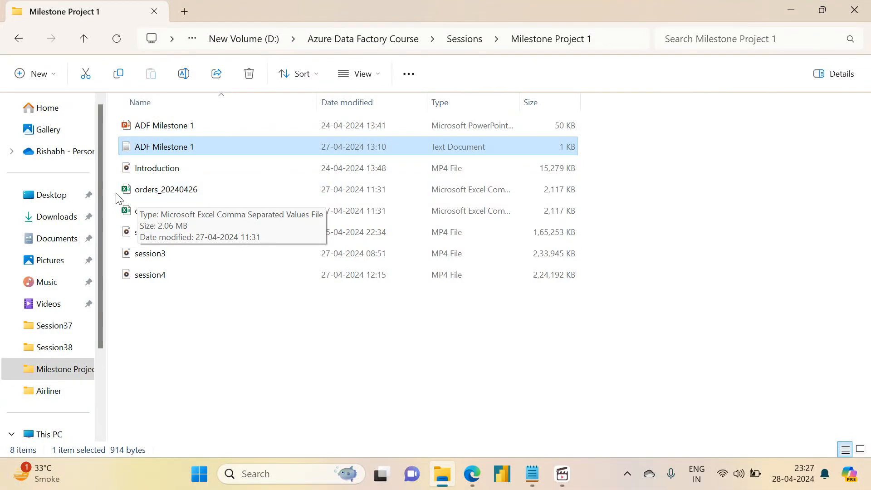
left_click(164, 192)
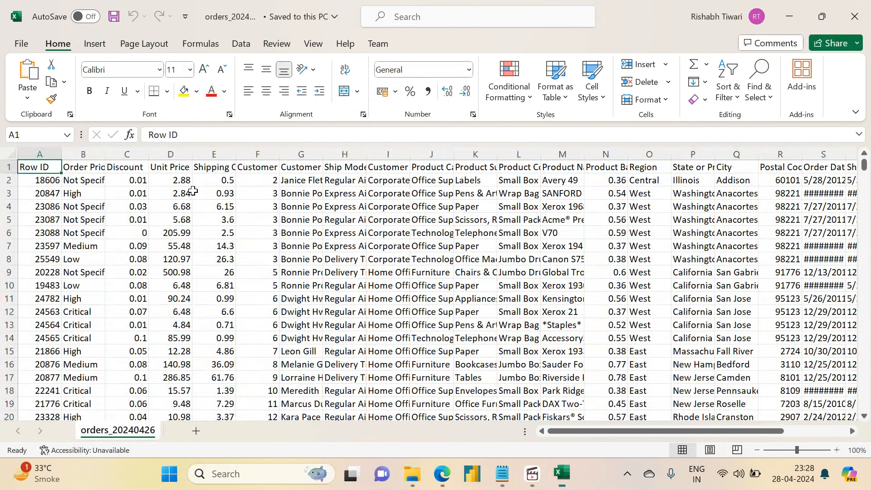
left_click(11, 154)
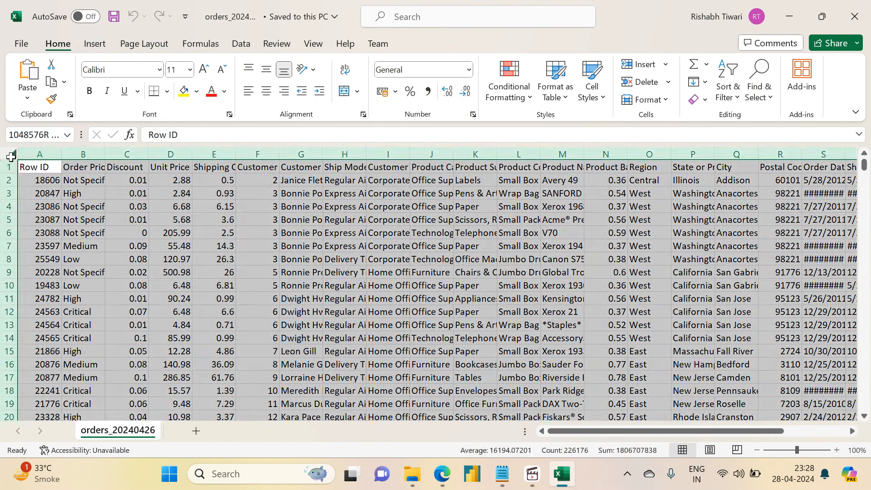
double_click(66, 157)
left_click_drag(570, 433, 748, 417)
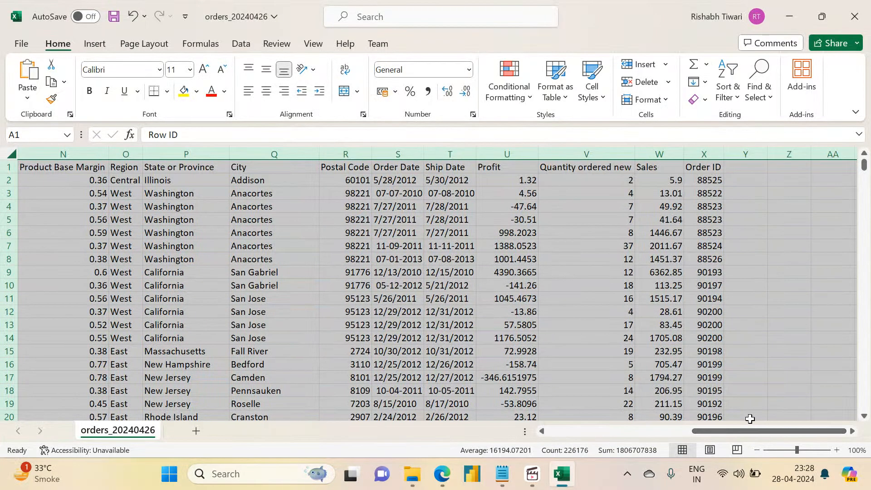
left_click(859, 5)
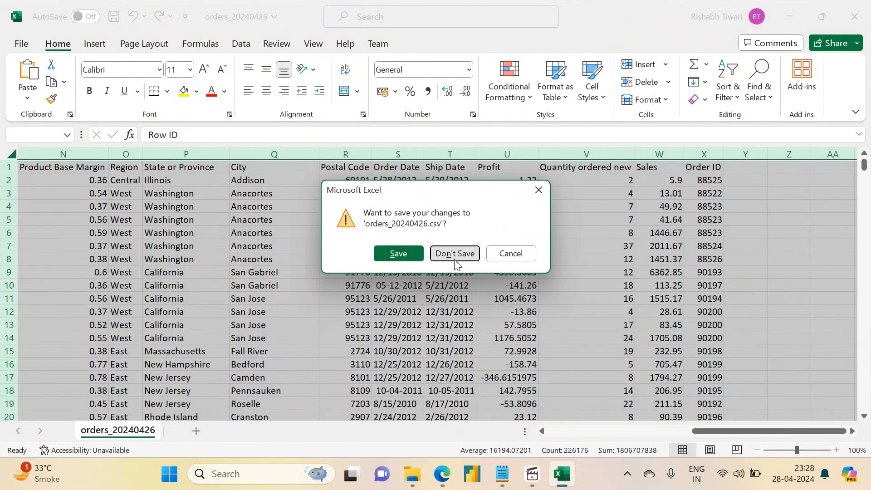
left_click(455, 253)
- Check the project-vm overview in Edge and launch WinSCP
mouse_move(544, 479)
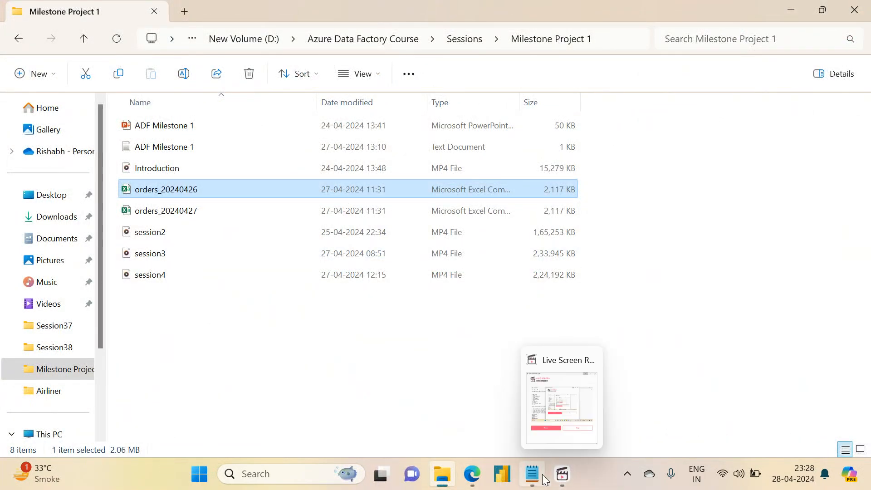
mouse_move(470, 475)
left_click(418, 408)
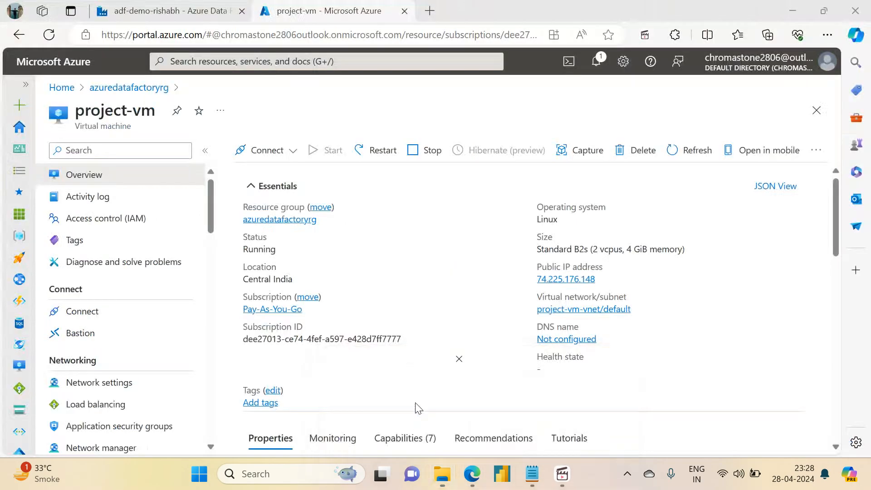
left_click(272, 475)
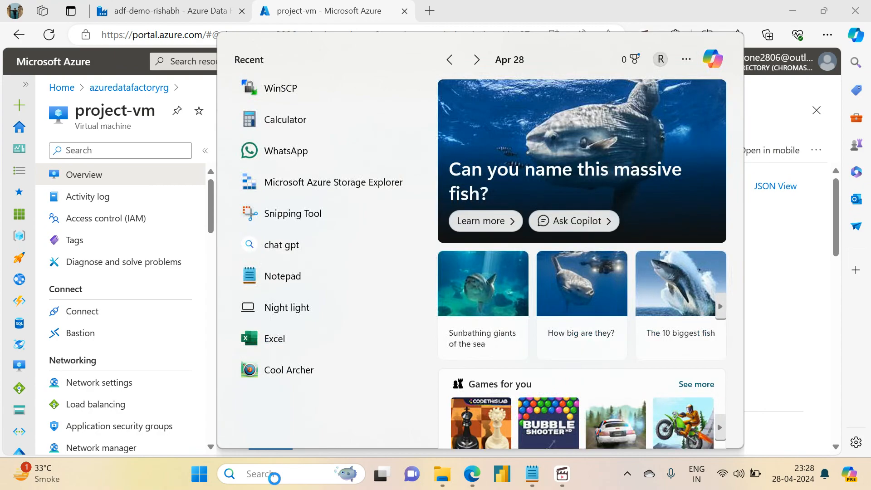
type("WinSCP")
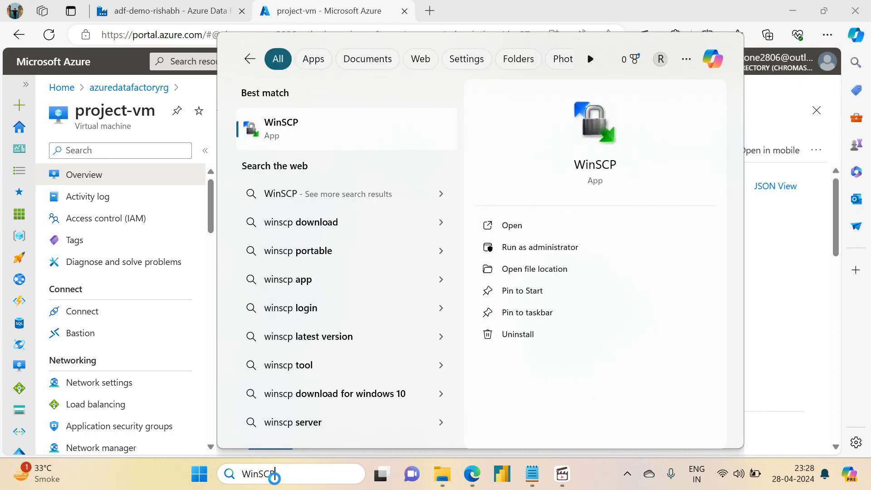
key("Return")
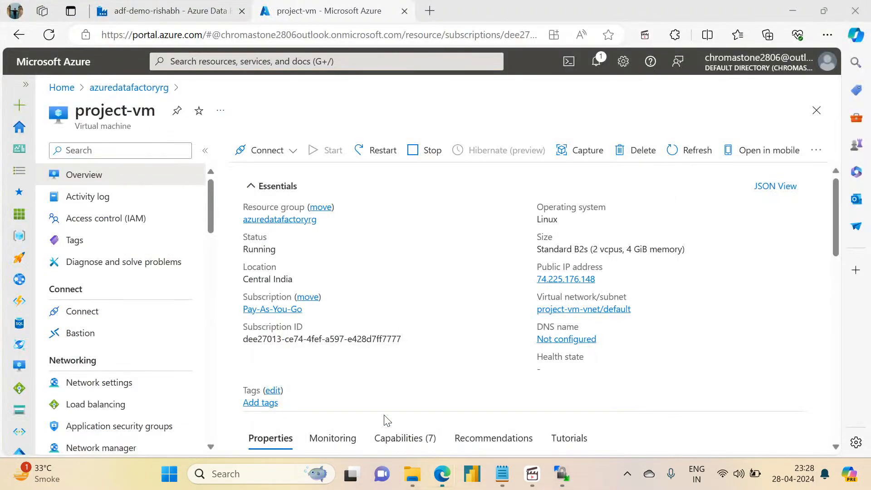
- Copy the public IP address of project-vm from the Azure portal and return to the WinSCP login dialog
left_click(443, 476)
left_click(604, 278)
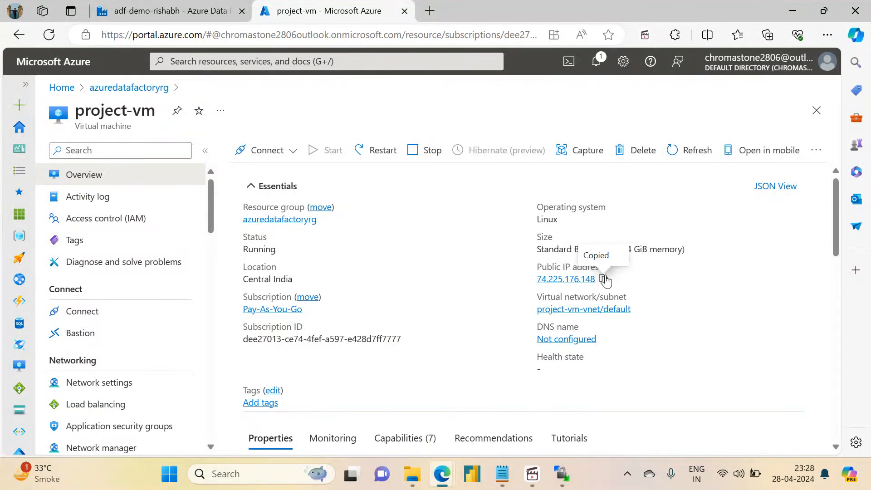
left_click(532, 484)
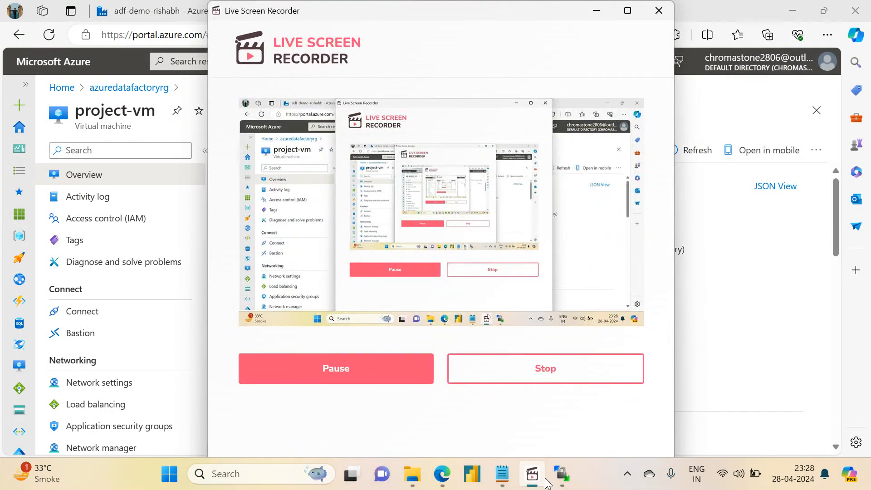
left_click(562, 474)
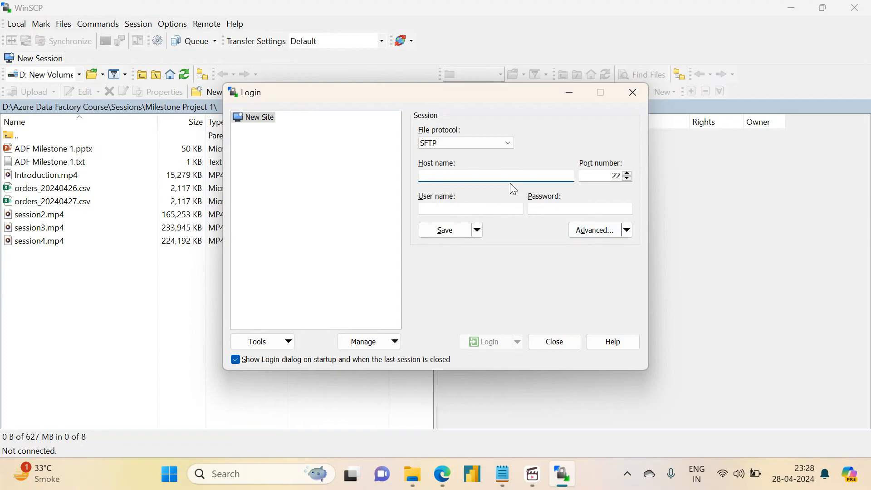
- Log in over SFTP with the copied IP address as host name, user name projectadmin and the account password
key("ctrl+v")
key("Tab")
key("Tab")
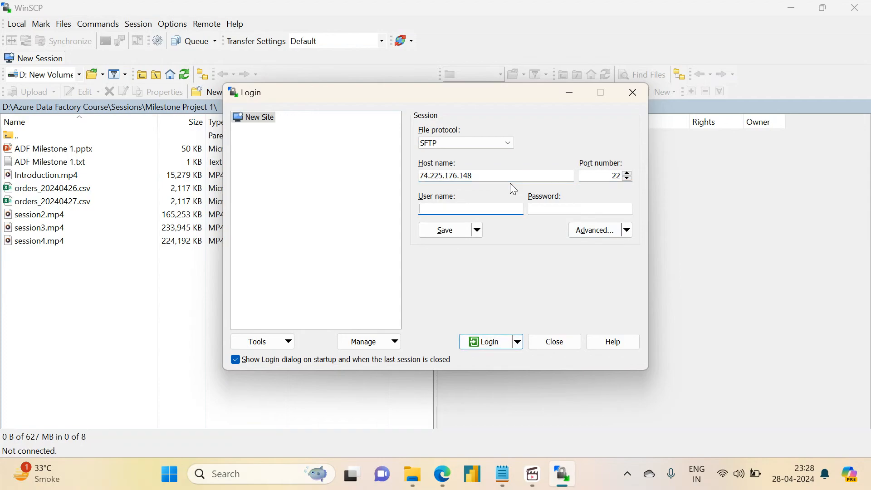
type("projectadmin")
key("Tab")
type("**")
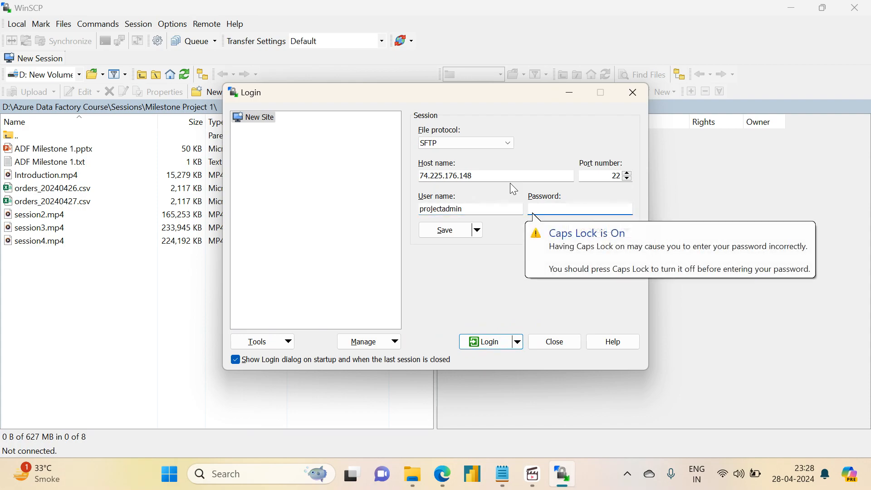
type("************")
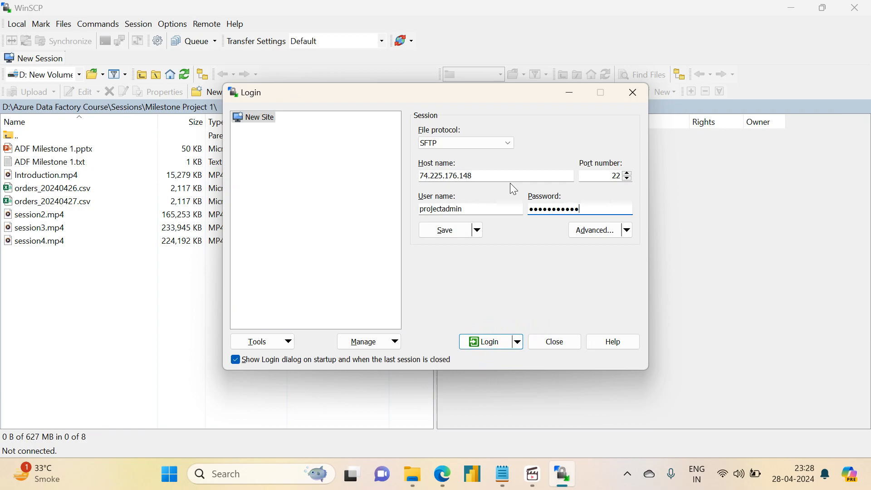
type("**")
key("Return")
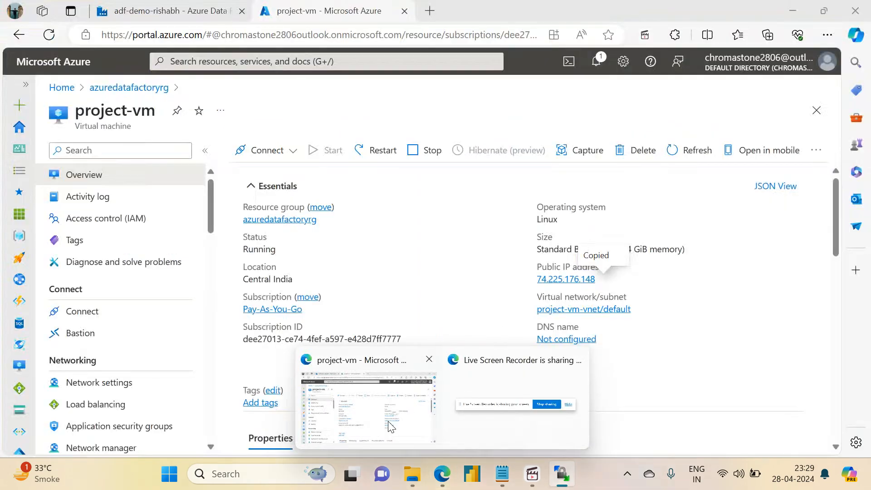
- Switch to milestone1_pipeline in the Data Factory tab in Edge and enlarge its canvas area
left_click(388, 421)
left_click(156, 9)
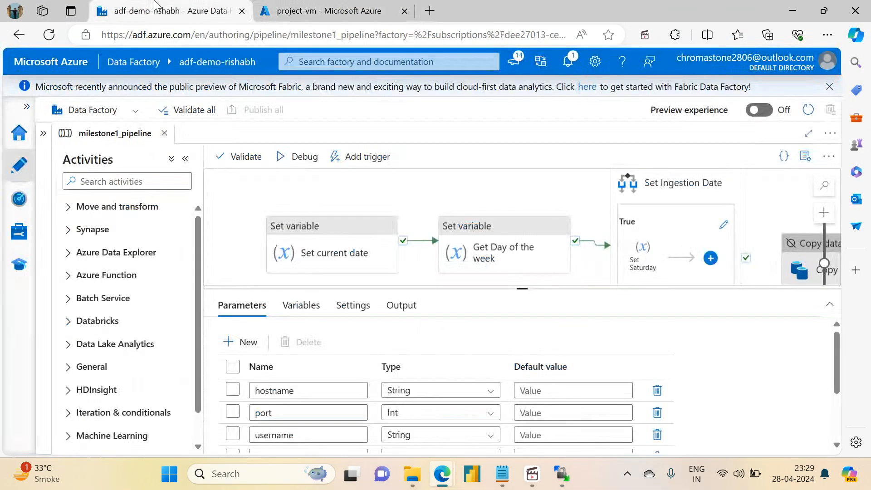
left_click_drag(521, 288, 553, 434)
- Move the Copy Orders File activity slightly farther from the Set Ingestion Date condition on the pipeline canvas
left_click_drag(533, 330, 498, 361)
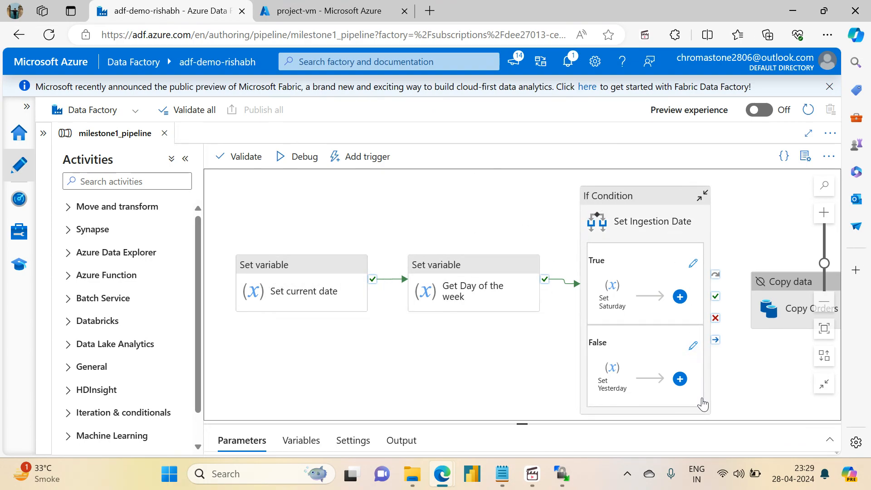
mouse_move(499, 352)
left_mouse_down()
mouse_move(460, 331)
mouse_move(525, 331)
mouse_move(508, 361)
mouse_move(491, 341)
left_mouse_up()
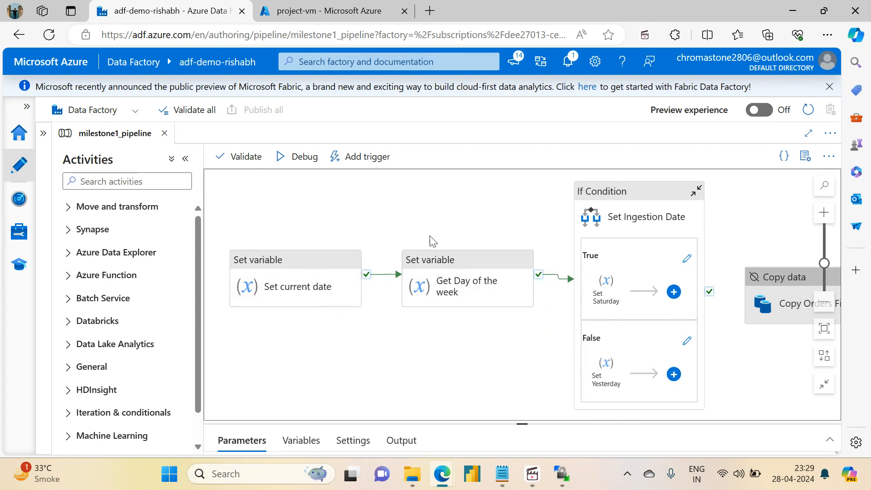
left_click_drag(512, 213, 371, 181)
left_click_drag(637, 250, 672, 231)
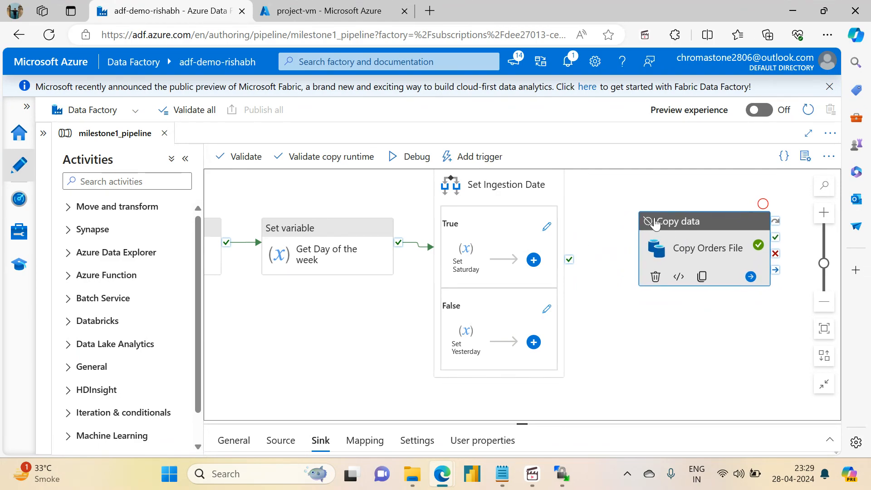
- Connect the success output of Set Ingestion Date to the Copy Orders File activity and set that activity's state to Activated
left_click_drag(624, 230, 674, 242)
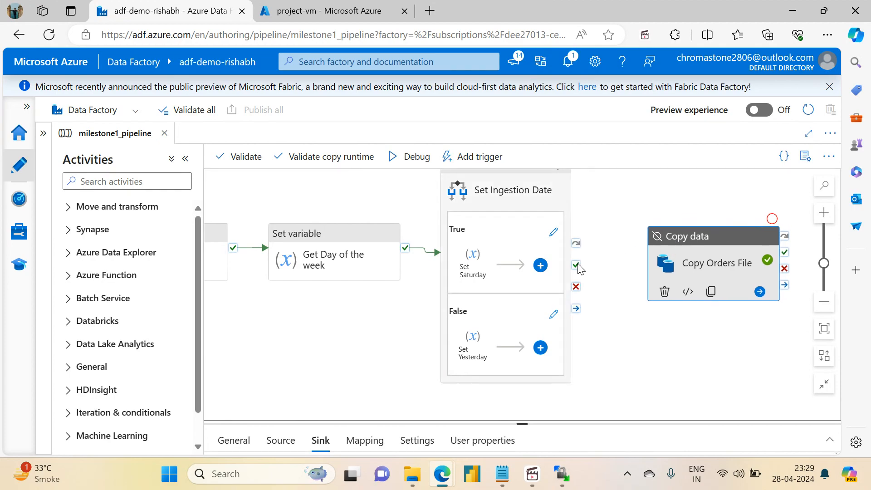
left_click_drag(576, 264, 672, 268)
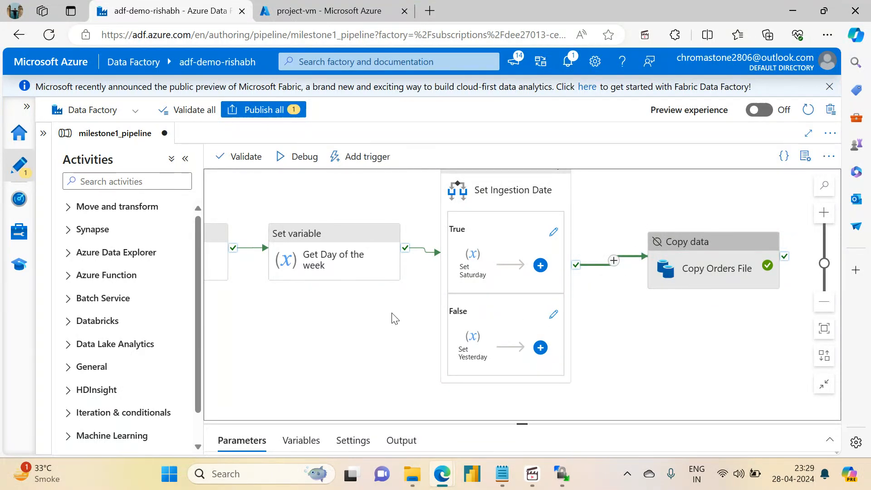
left_click(683, 269)
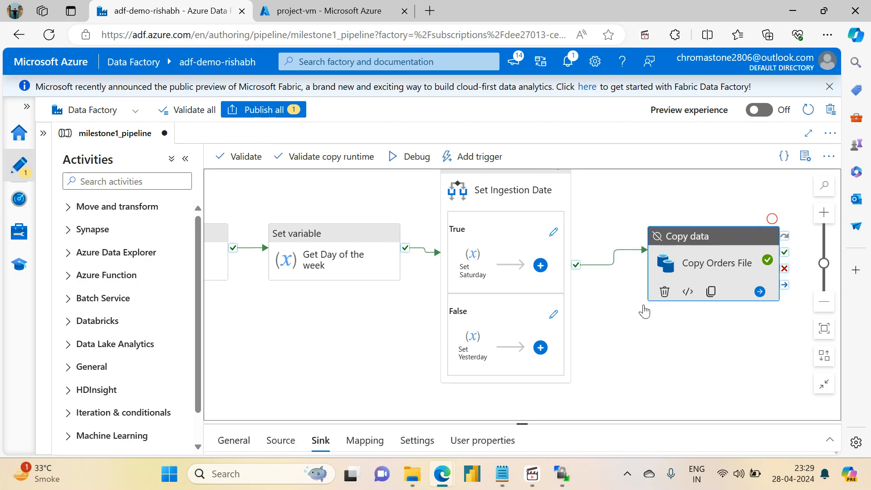
left_click_drag(522, 422, 522, 238)
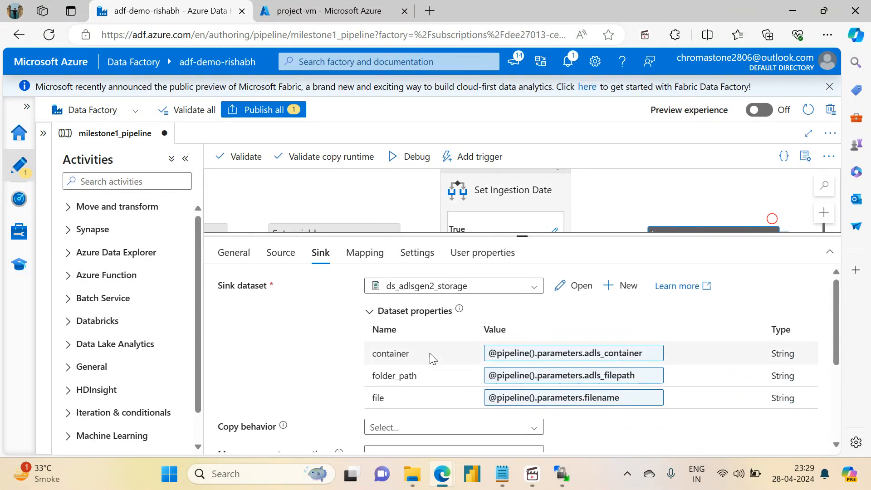
left_click(246, 257)
left_click(369, 366)
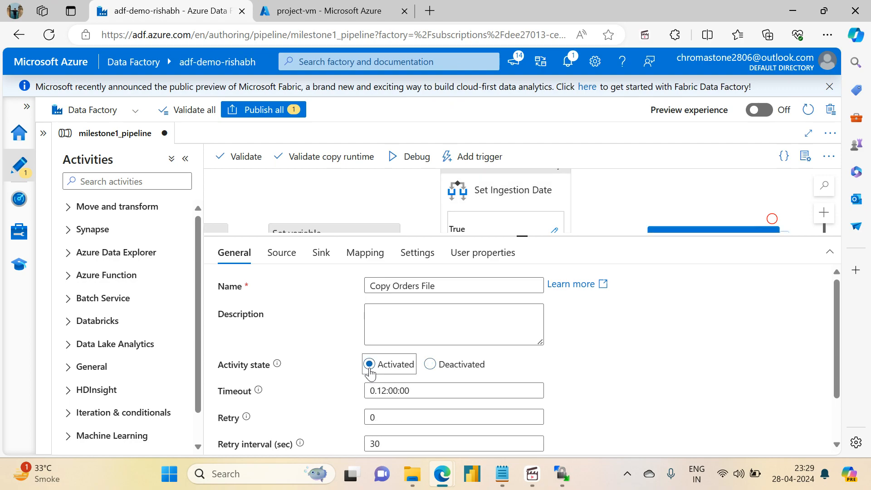
left_click_drag(522, 236, 521, 382)
left_click_drag(335, 317, 322, 279)
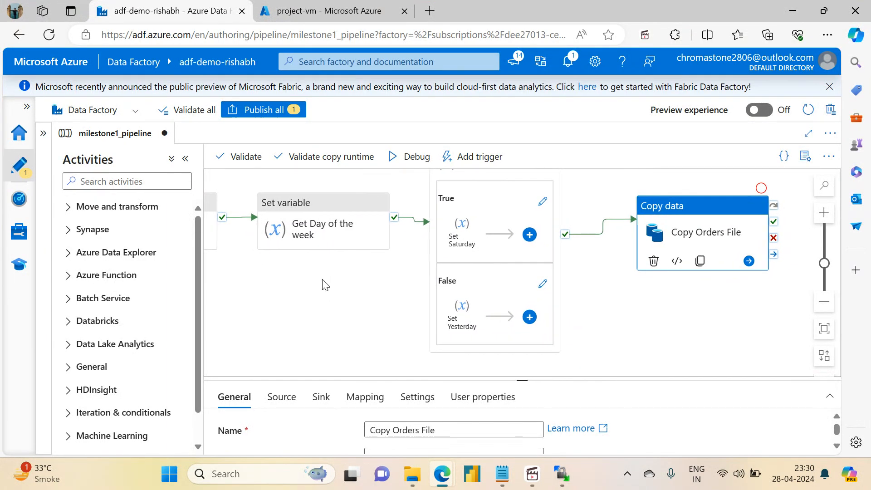
- In the Azure portal, open the sink container of storage account adfdemoadlsgen2acc in resource group azuredatafactoryrg
left_click(323, 11)
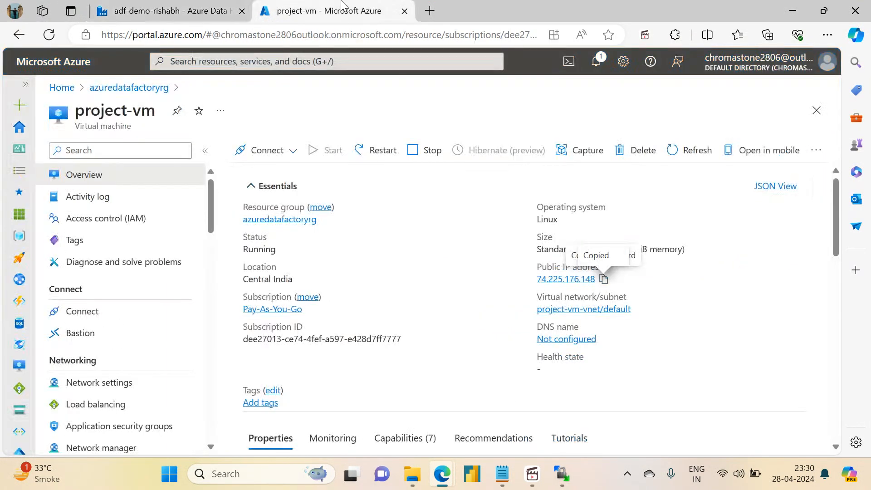
left_click(279, 220)
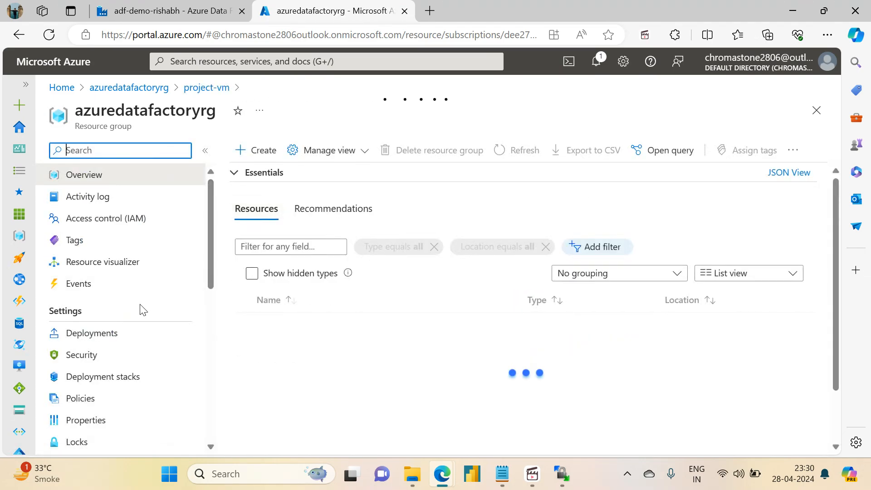
left_click(303, 347)
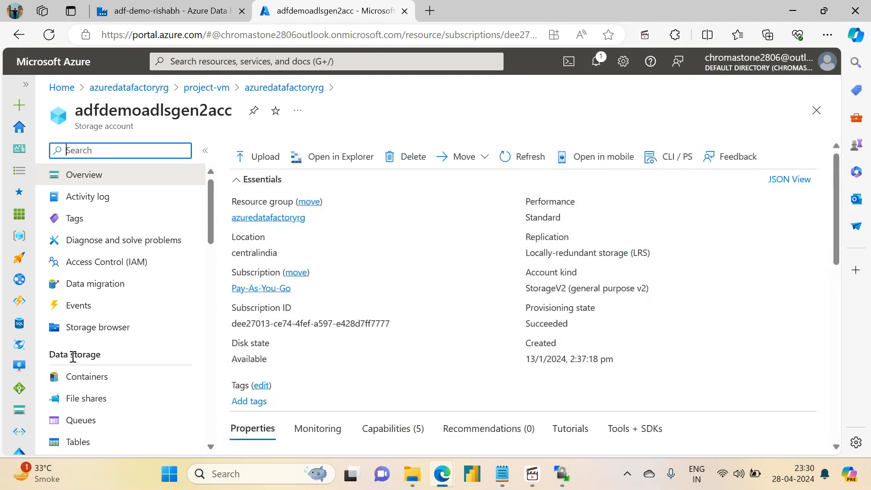
left_click(77, 374)
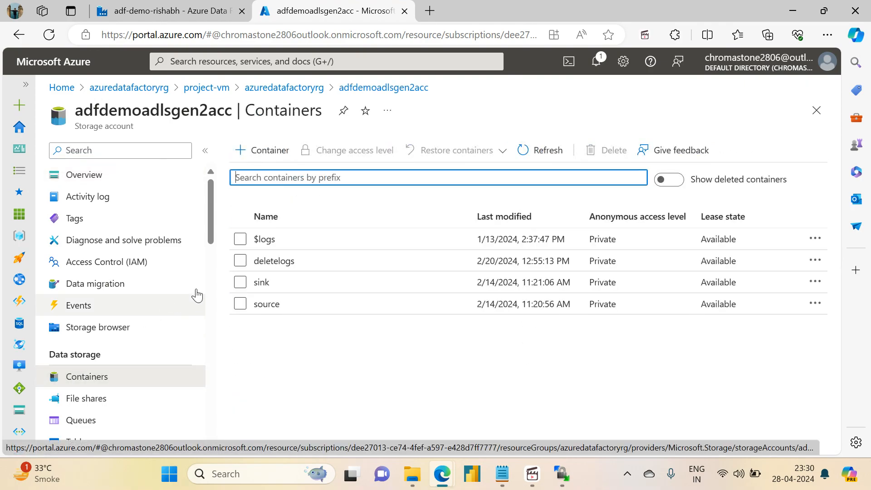
left_click(262, 284)
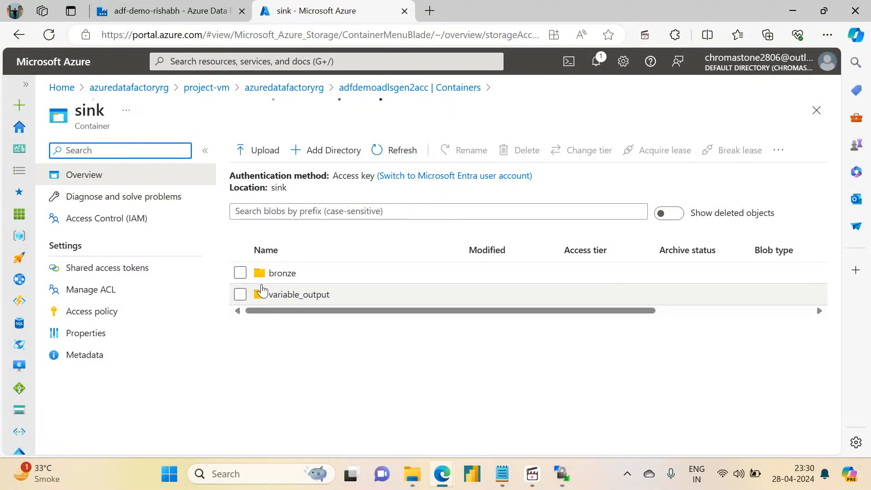
- Delete the variable_output and bronze folders from the sink container
left_click(240, 295)
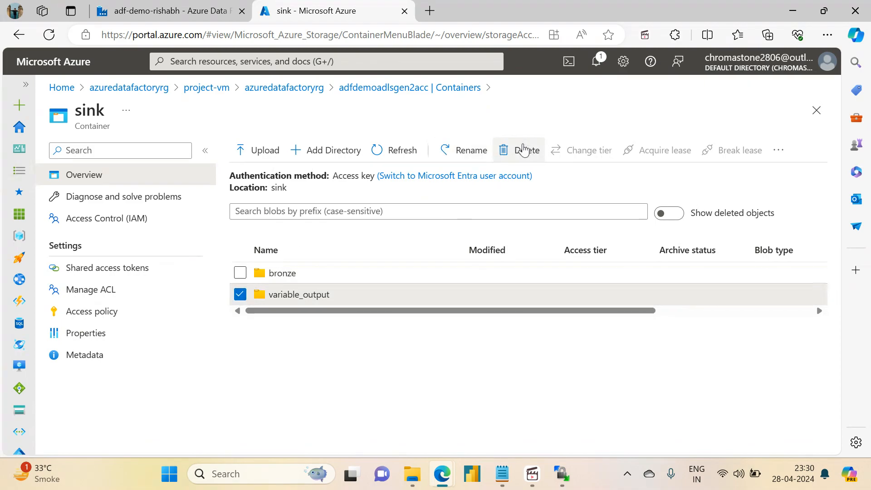
left_click(517, 150)
left_click(248, 246)
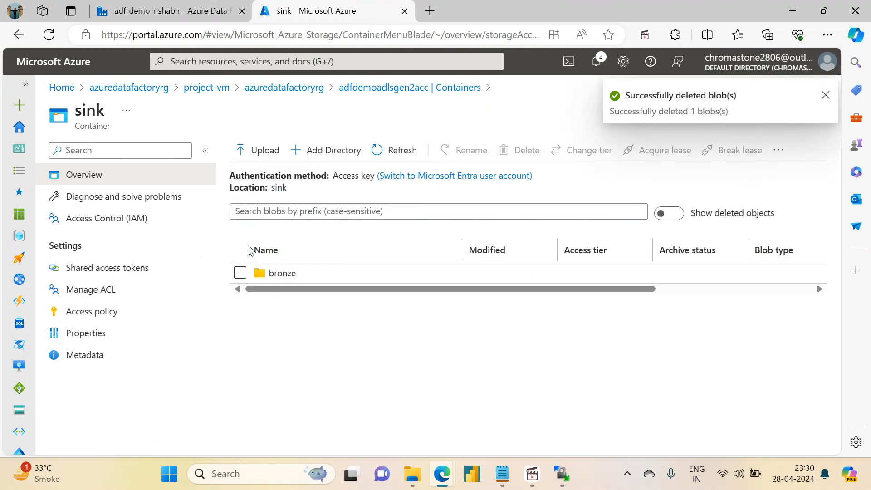
left_click(242, 273)
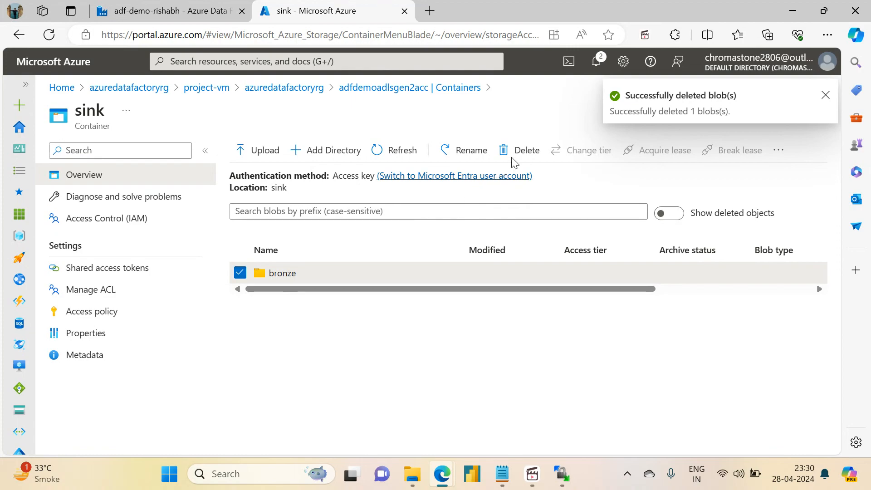
left_click(520, 148)
left_click(257, 246)
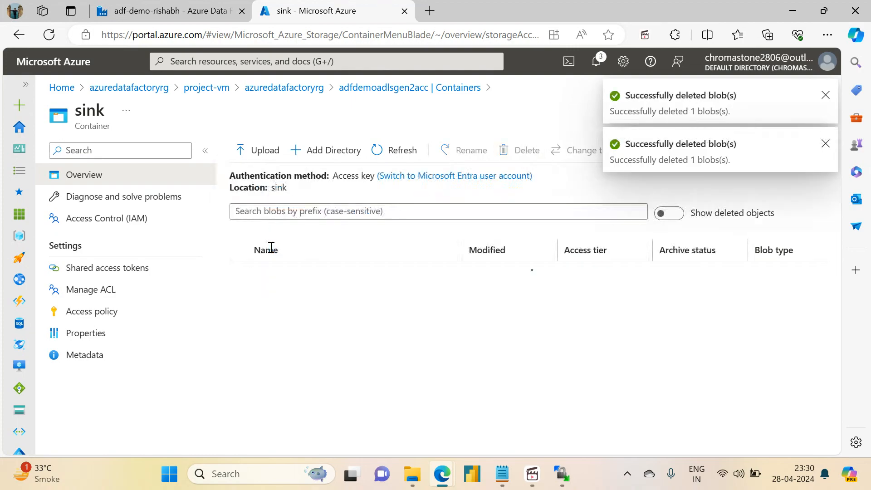
- Return to milestone1_pipeline in Data Factory and delete its filename parameter
left_click(132, 5)
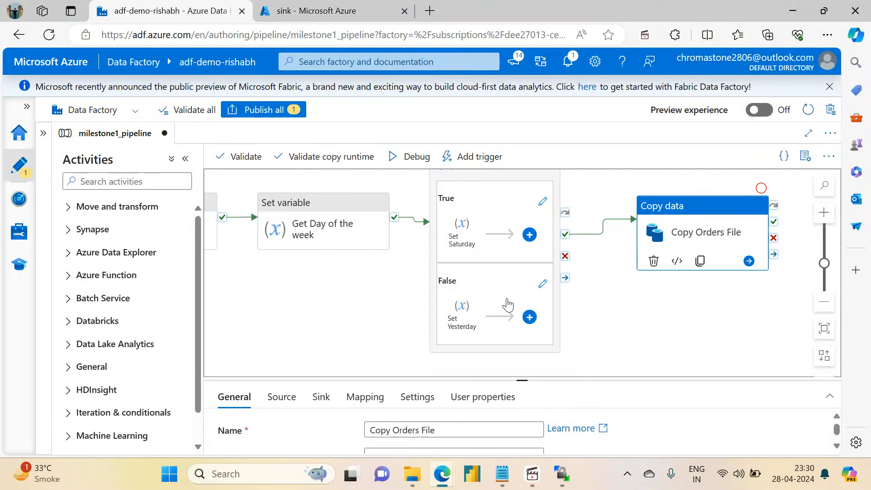
left_click_drag(520, 377, 518, 296)
left_click(368, 266)
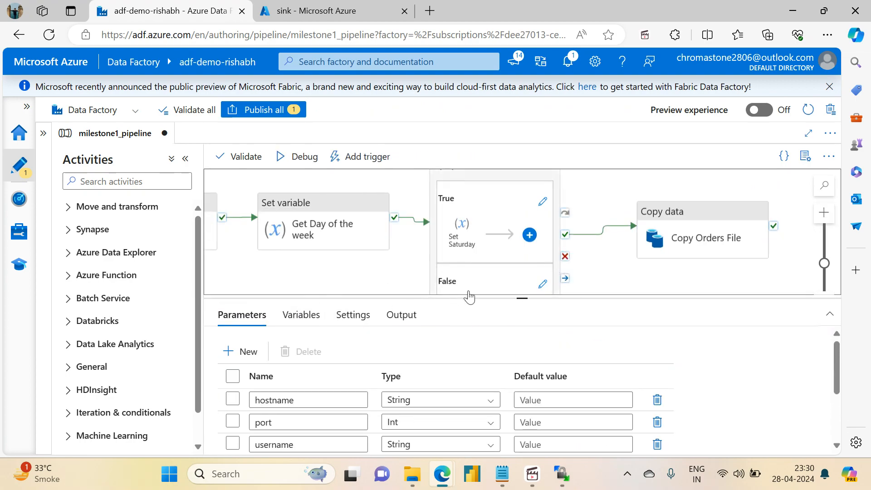
left_click_drag(522, 295, 522, 171)
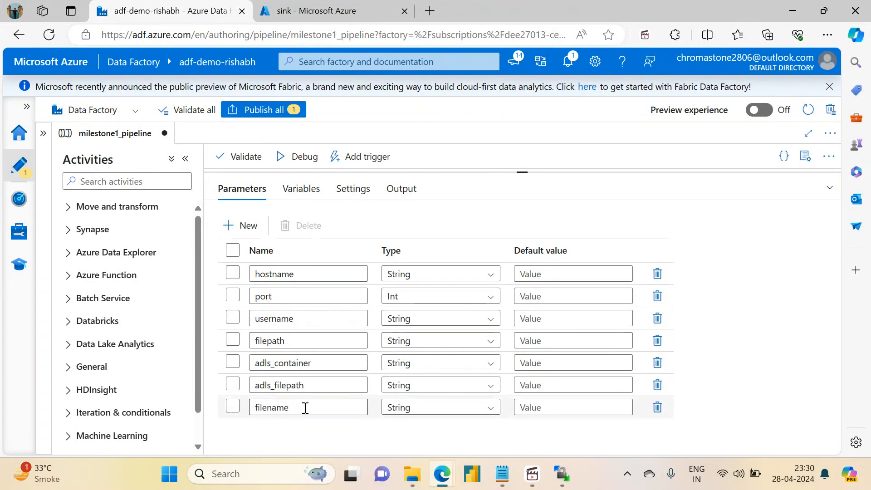
left_click_drag(306, 408, 253, 409)
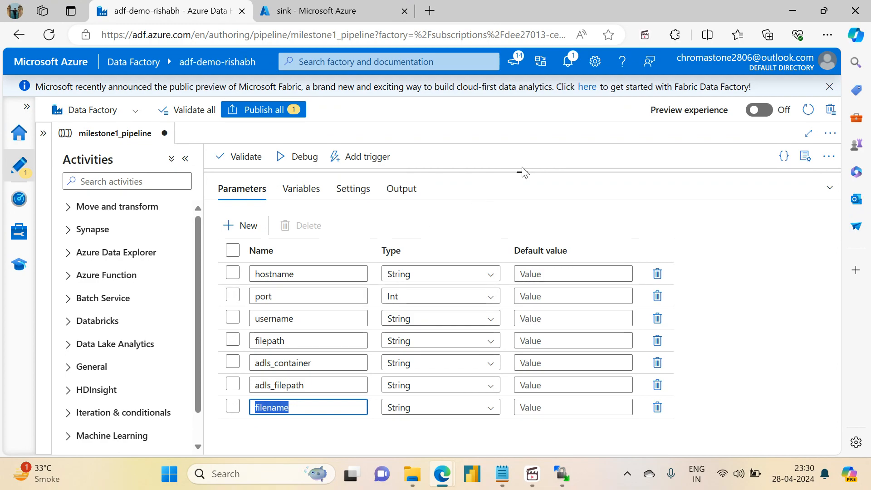
left_click_drag(521, 169, 519, 322)
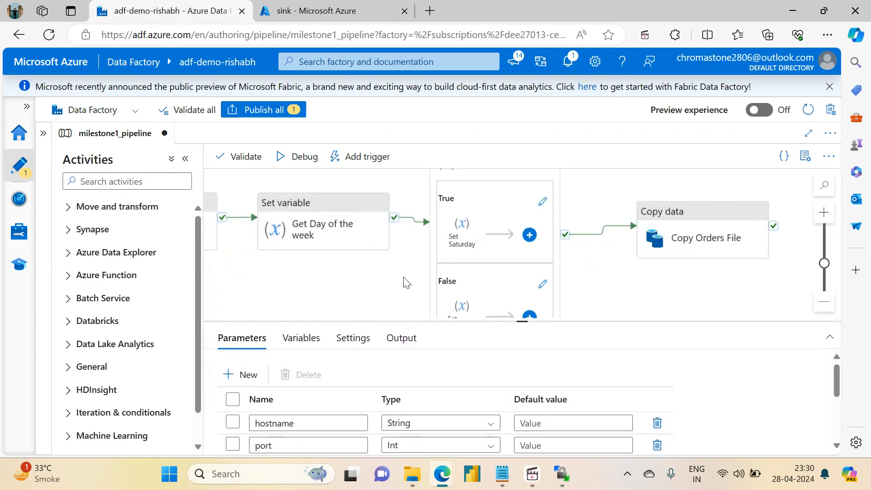
left_click_drag(522, 322, 517, 173)
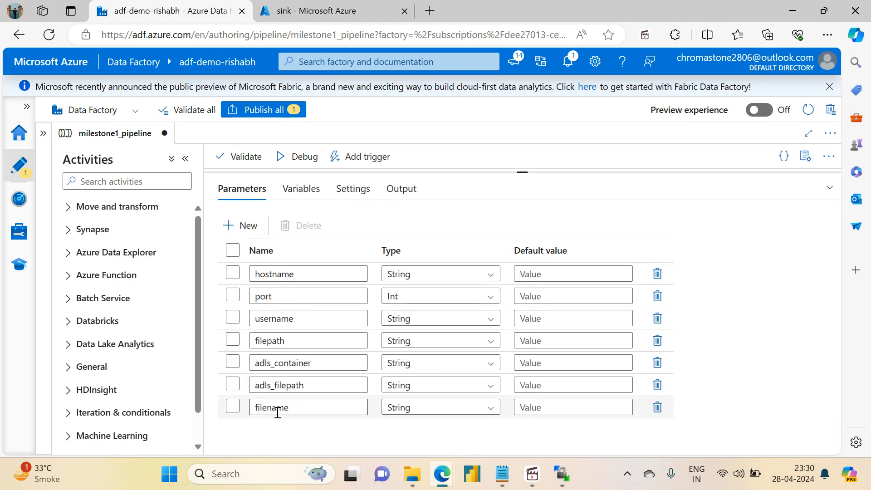
left_click(657, 407)
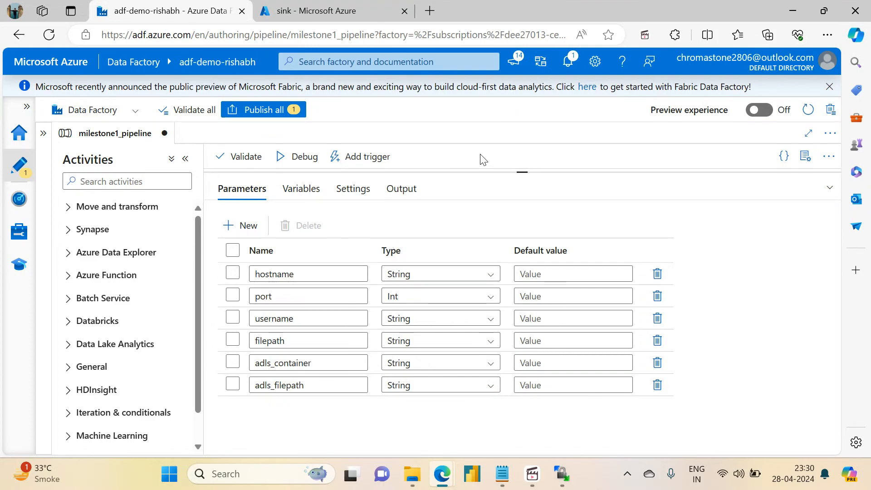
left_click_drag(519, 171, 534, 284)
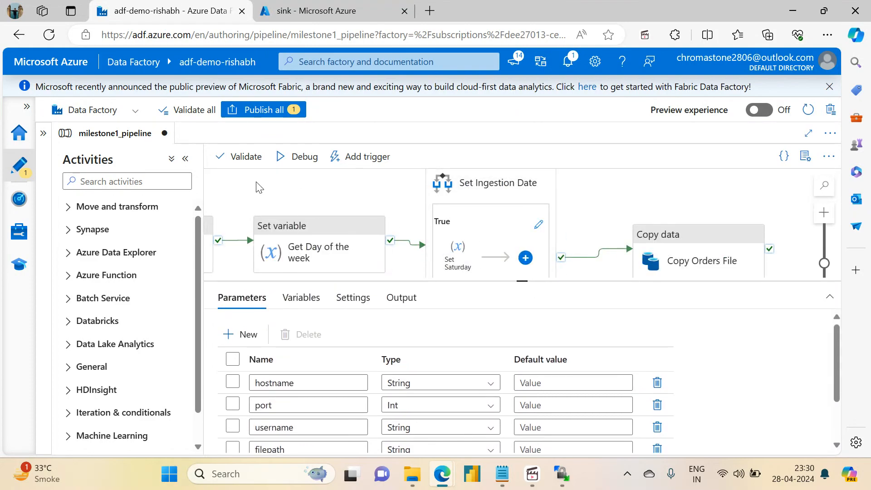
- Validate the pipeline and check the Copy Orders File source and sink dataset properties for references to the filename parameter
left_click(236, 160)
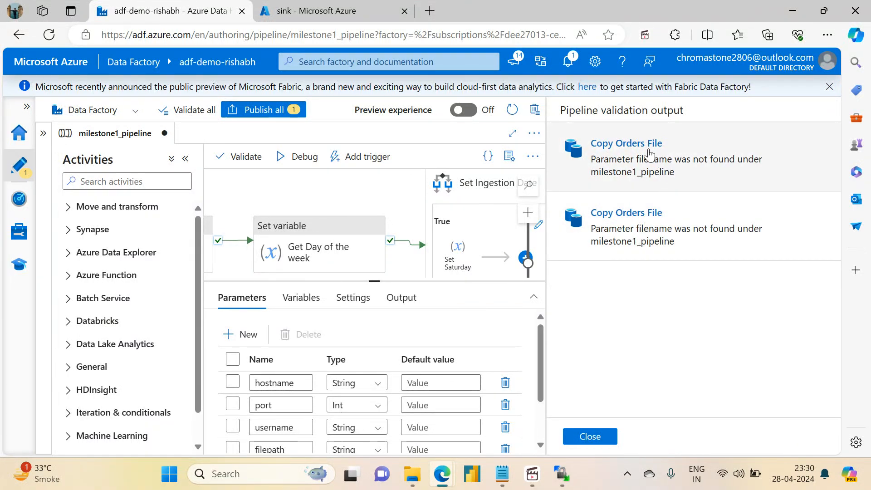
left_click(602, 444)
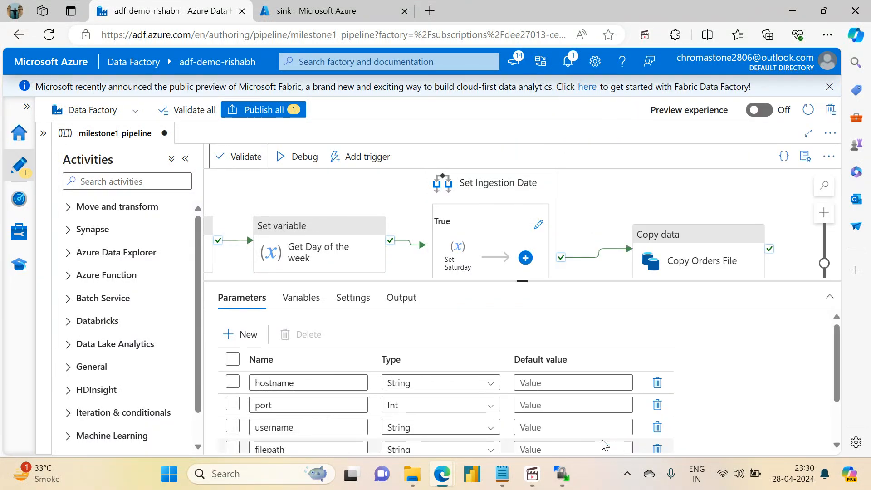
left_click_drag(611, 228, 543, 191)
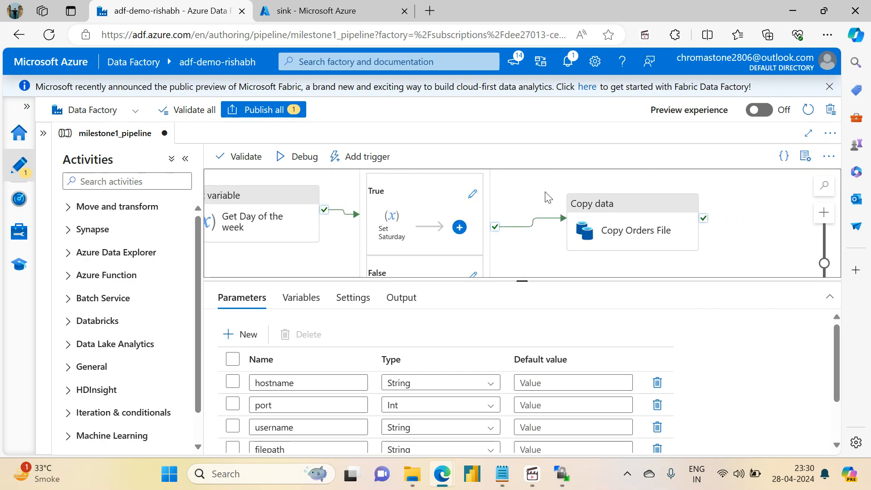
left_click(603, 201)
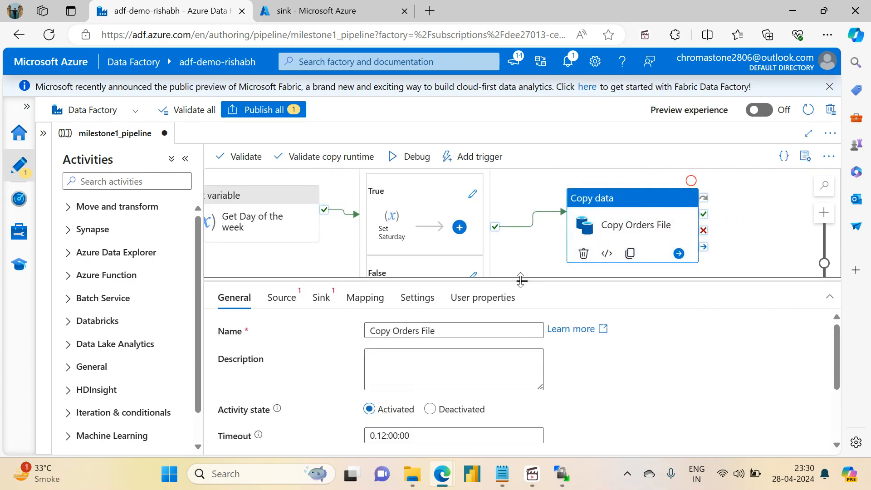
left_click_drag(524, 283, 522, 146)
left_click(294, 194)
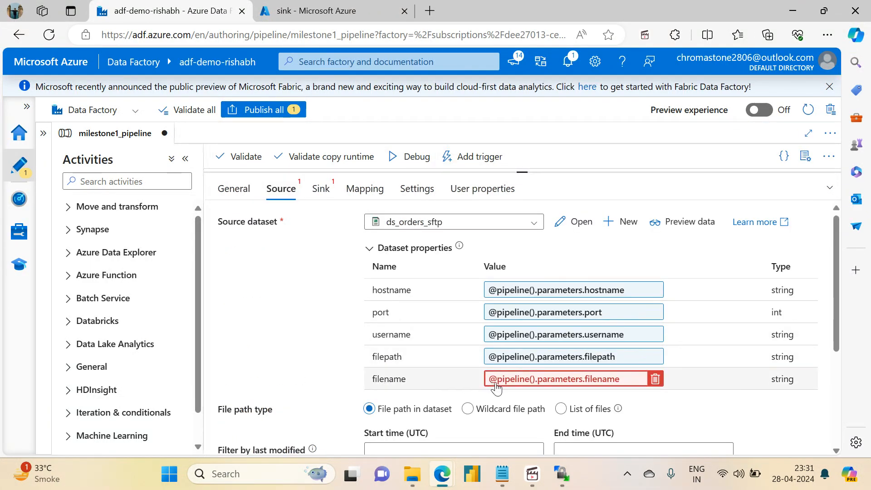
mouse_move(496, 387)
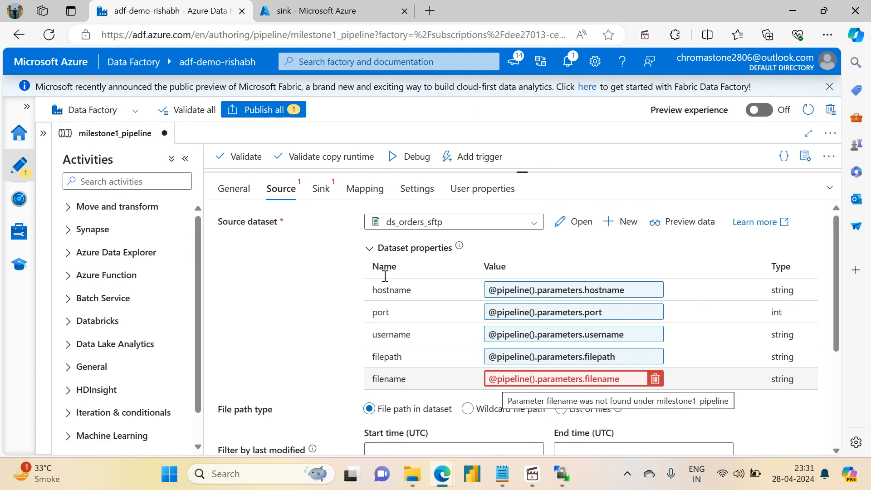
left_click(323, 190)
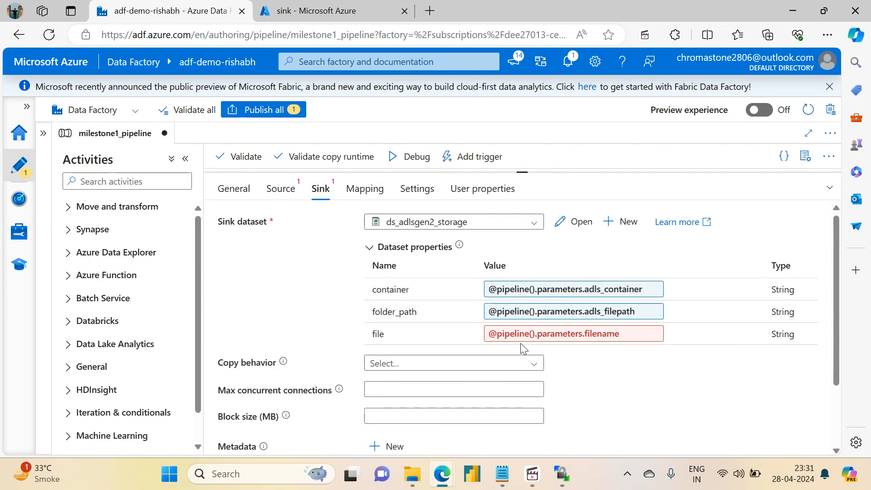
- Clear the source dataset's filename value and the sink dataset's file value in the Copy Orders File activity
left_click(280, 190)
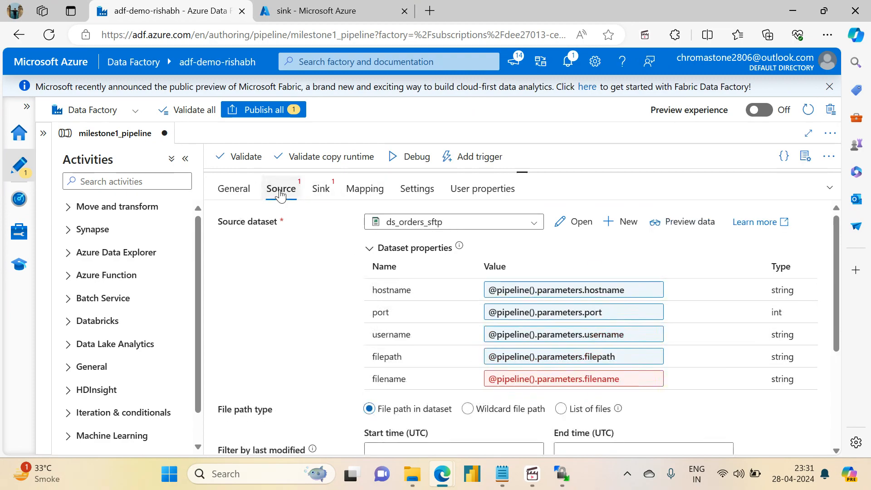
left_click(650, 379)
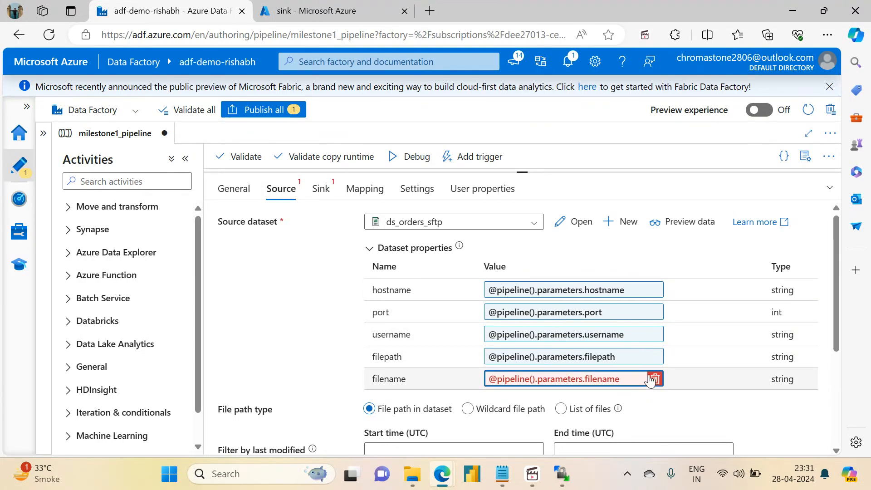
left_click(321, 188)
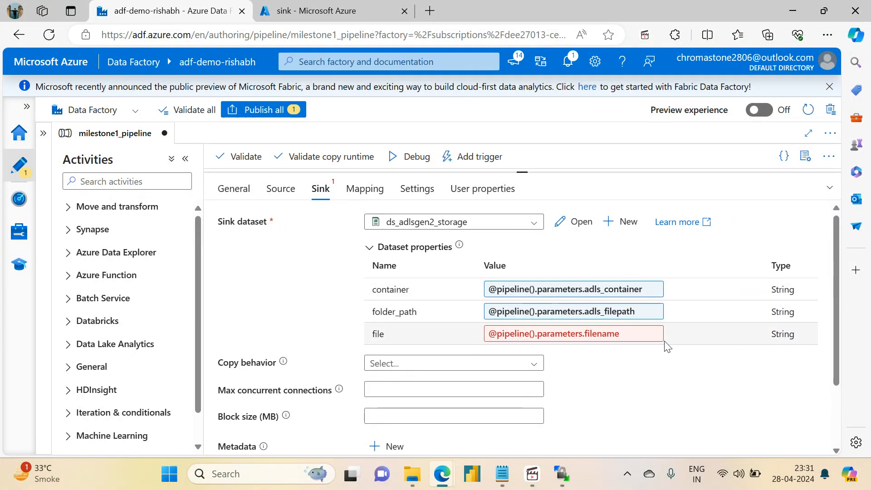
left_click(648, 334)
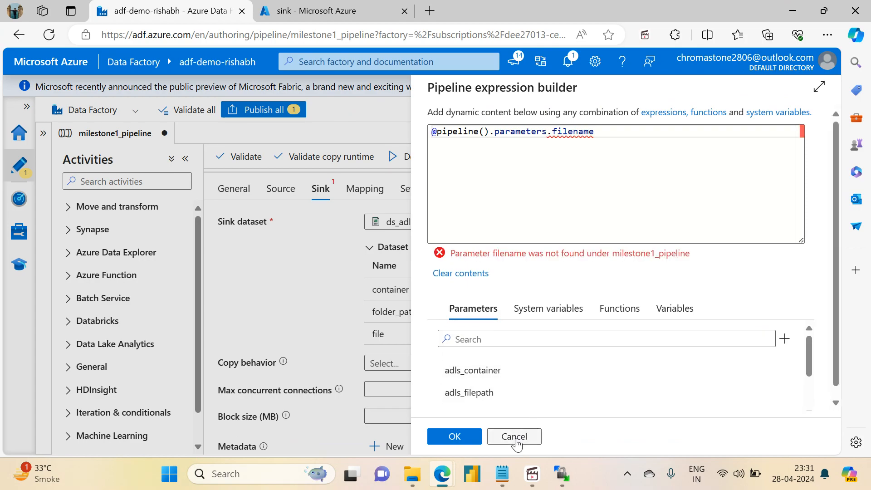
left_click(516, 440)
left_click(654, 334)
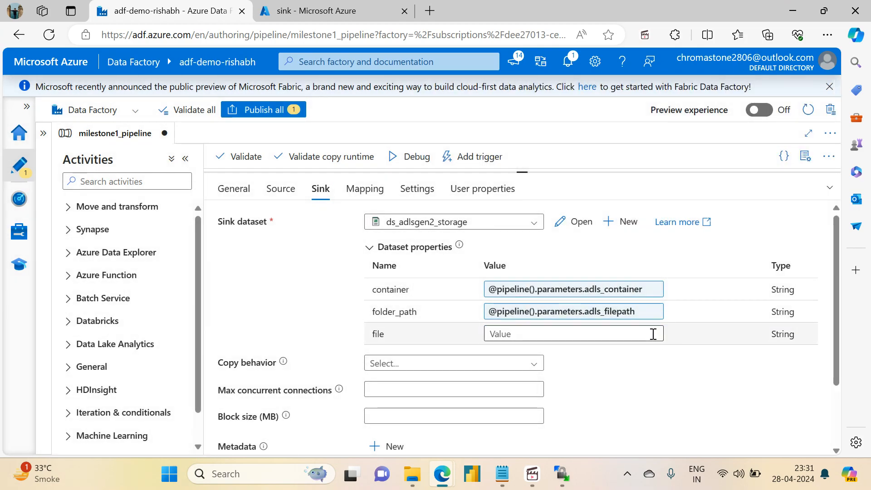
- Start a dynamic expression for the Copy Orders File source dataset's filename, using concat with 'orders_' as its first argument
left_click(280, 188)
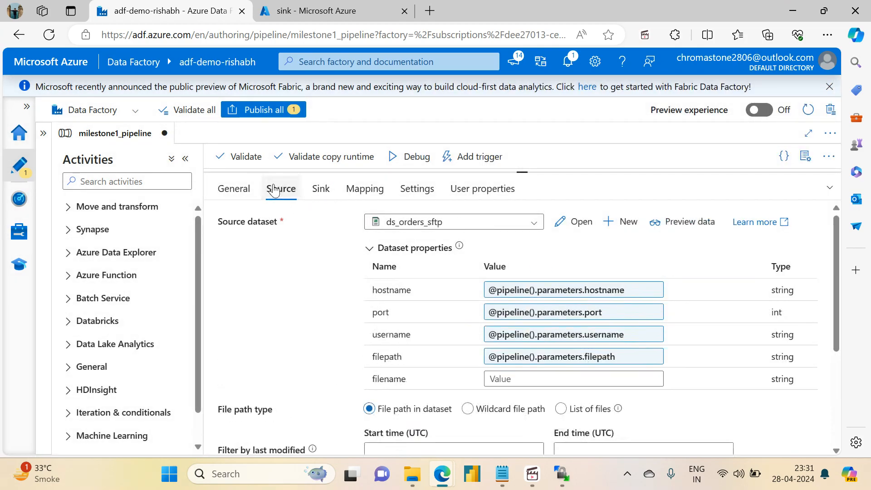
left_click(516, 379)
left_click(503, 395)
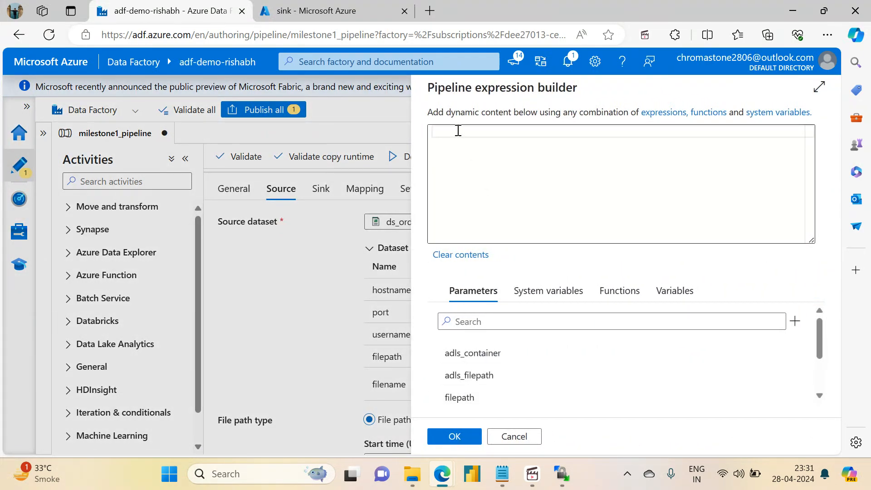
left_click(458, 130)
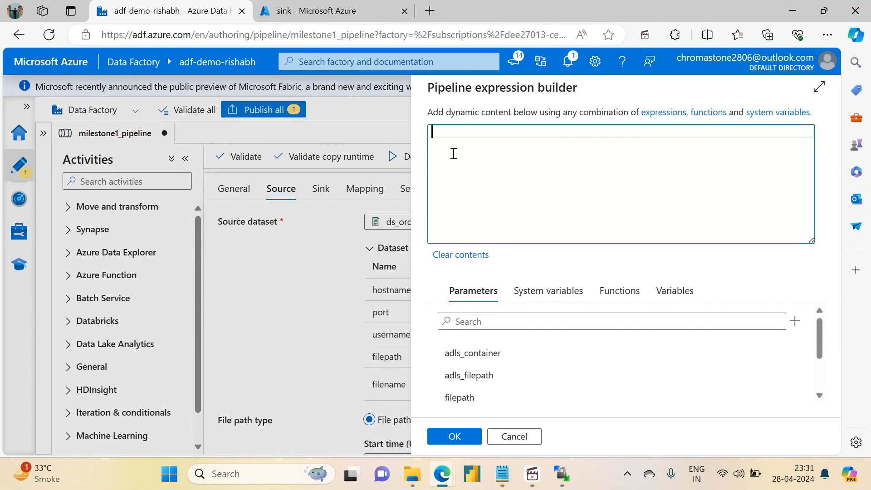
type("onc")
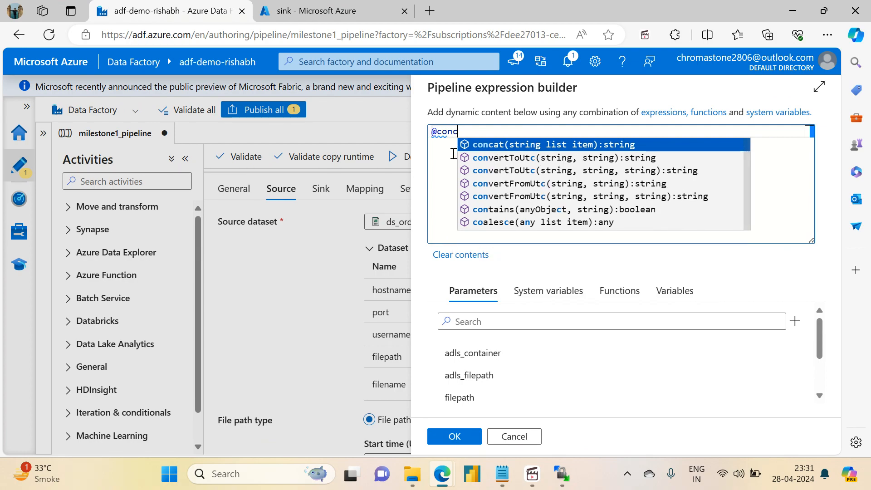
key("Return")
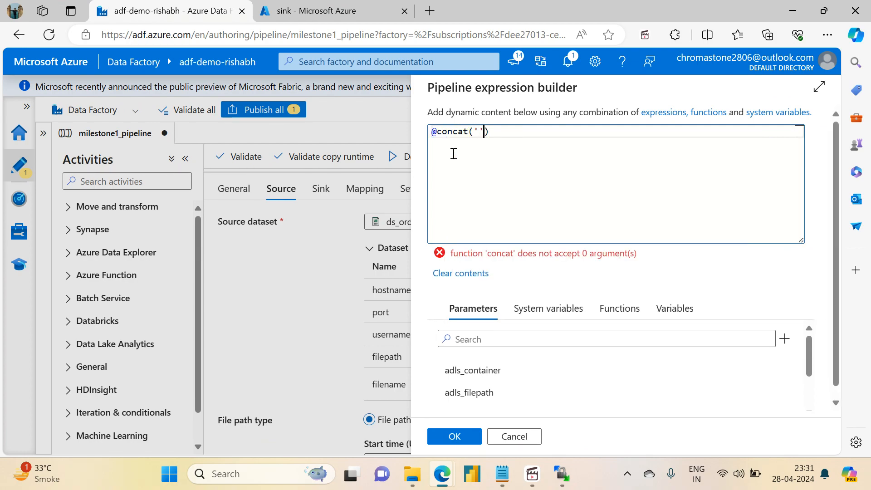
type("'orders")
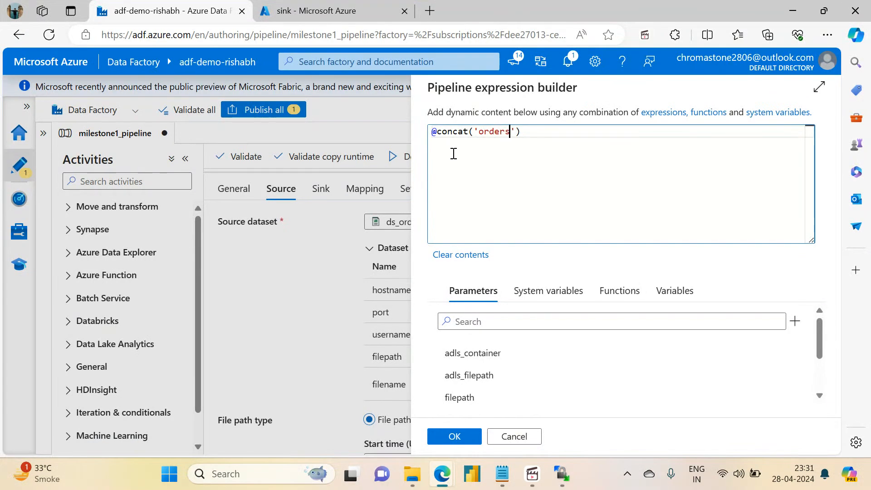
type("_',")
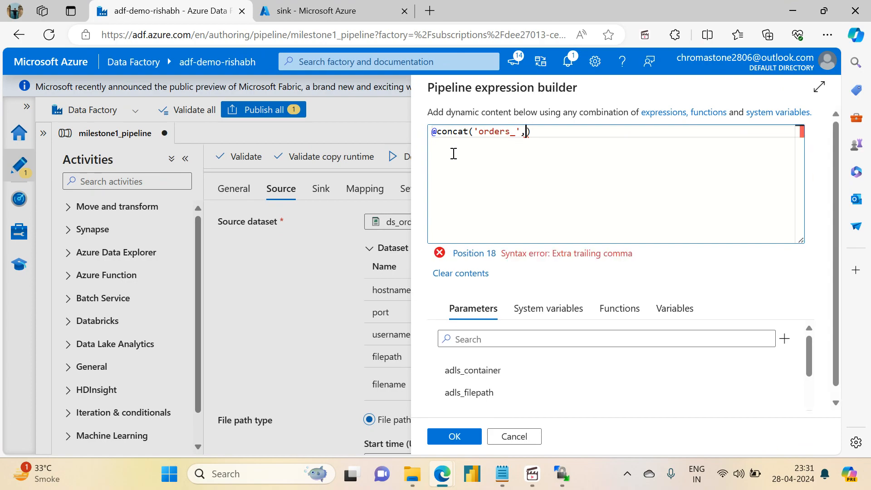
- Insert the ingestion_date variable as the second concat argument and add a comma after it
left_click(673, 308)
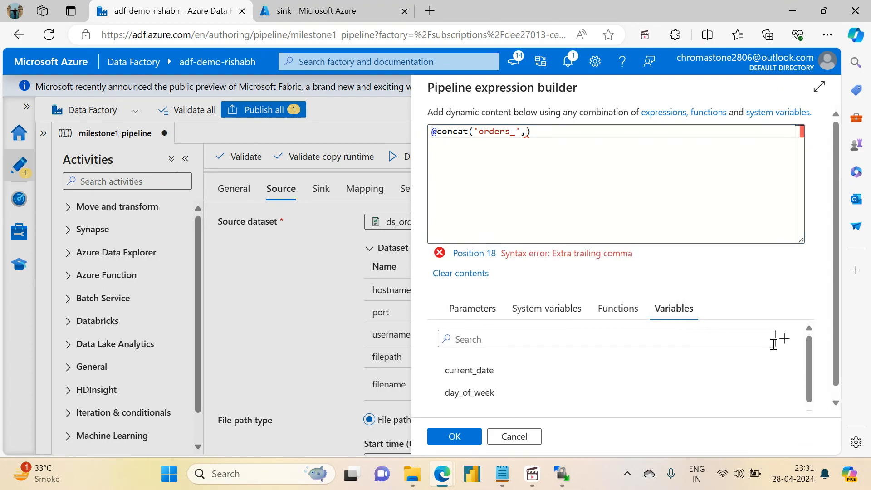
left_click_drag(811, 351, 810, 412)
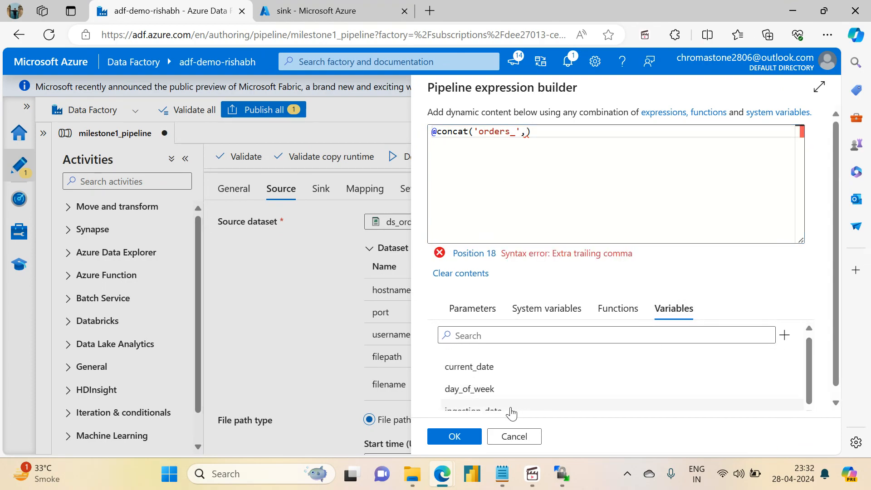
left_click(493, 414)
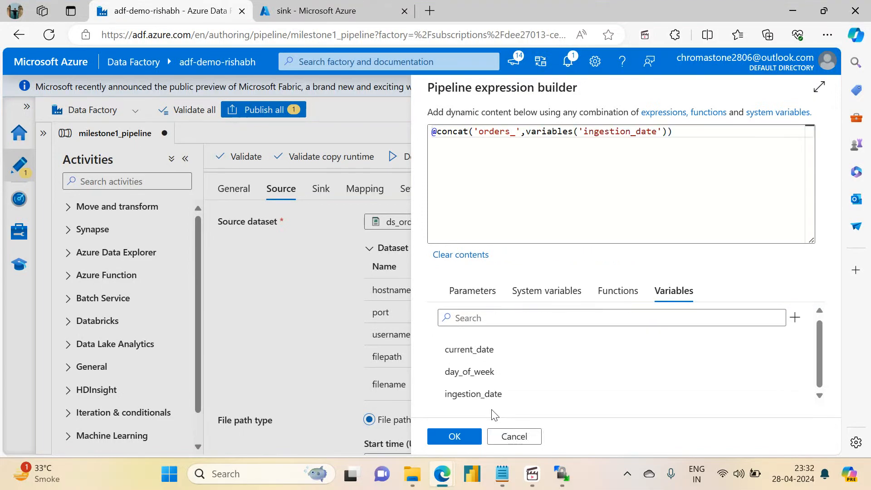
left_click(668, 138)
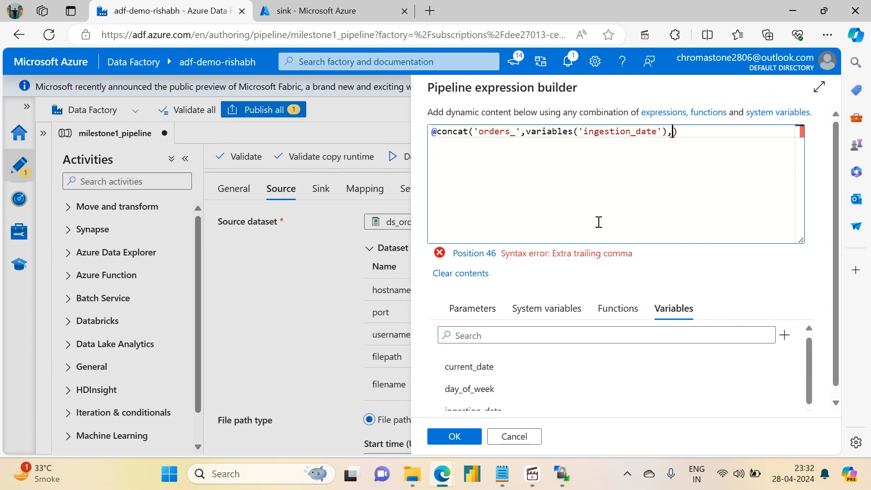
- Check the Monday and Saturday file rule in the ADF Milestone 1 notes in Notepad, and return to the expression builder
left_click(501, 474)
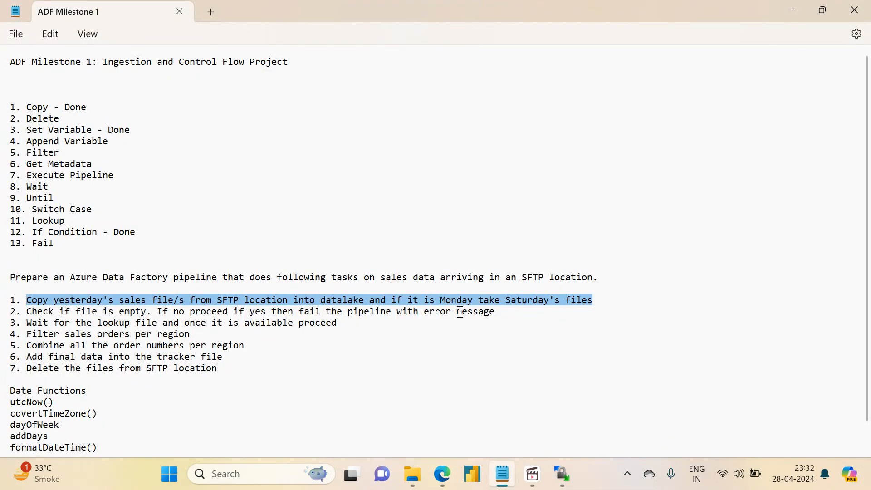
left_click(397, 303)
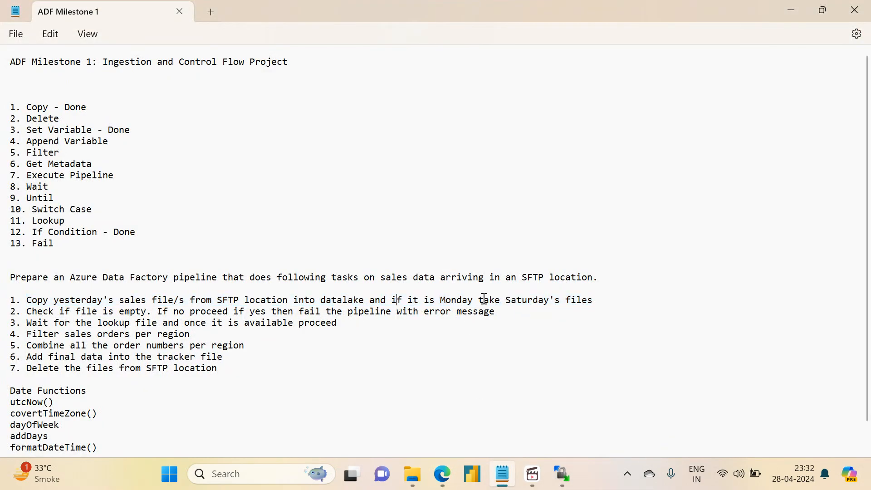
left_click_drag(441, 300, 560, 295)
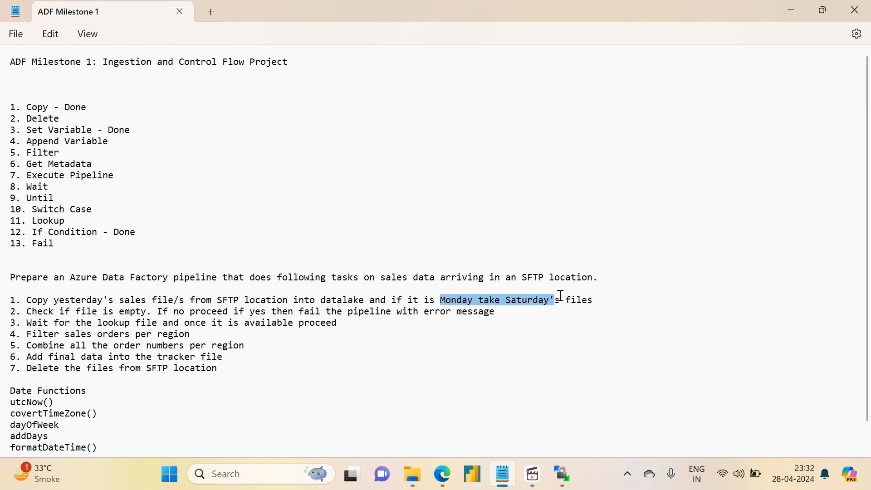
left_click(456, 300)
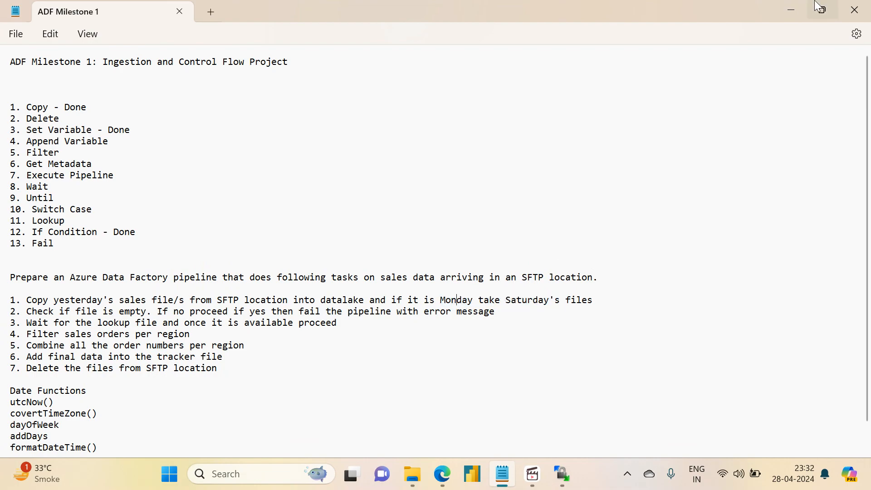
left_click(790, 5)
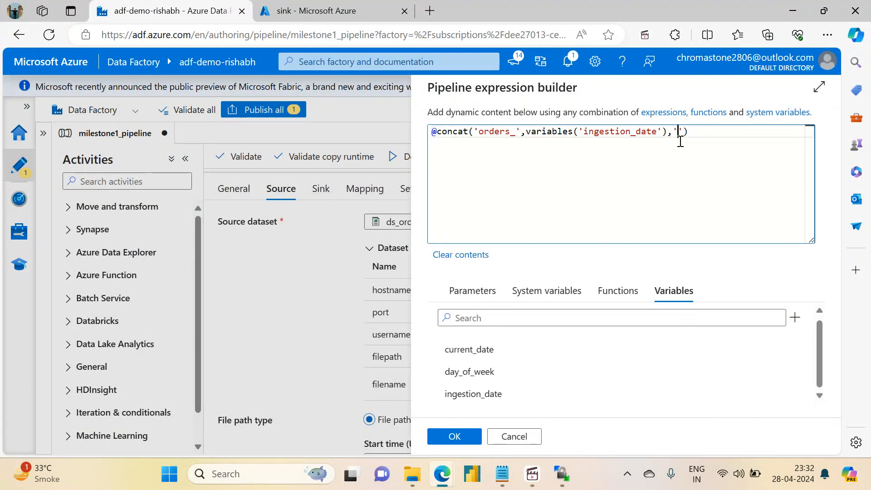
- Add '.csv' as the last concat argument, copy the whole expression and apply it to the source filename
type("sv")
left_click_drag(726, 132, 485, 117)
key("ctrl+c")
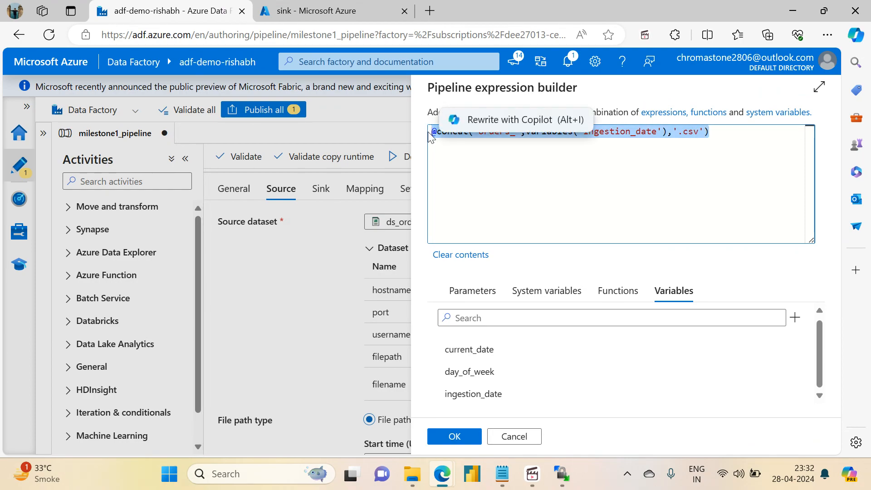
left_click(456, 434)
left_click(321, 182)
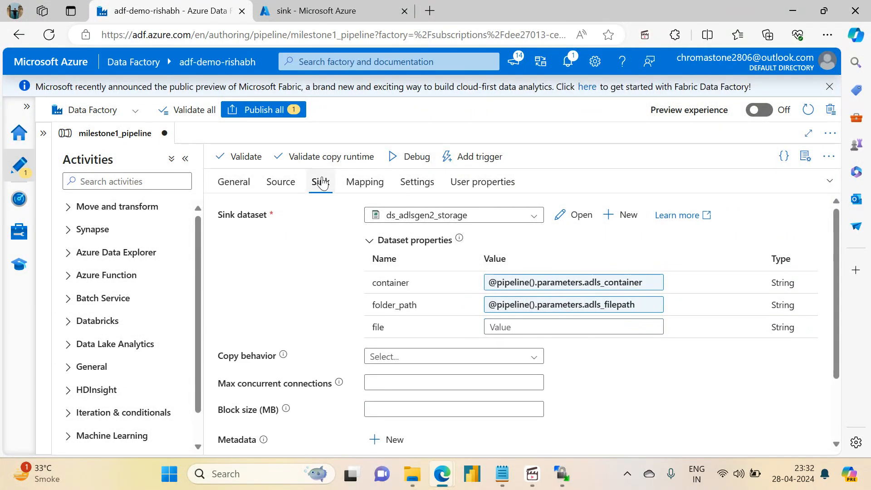
left_click(531, 326)
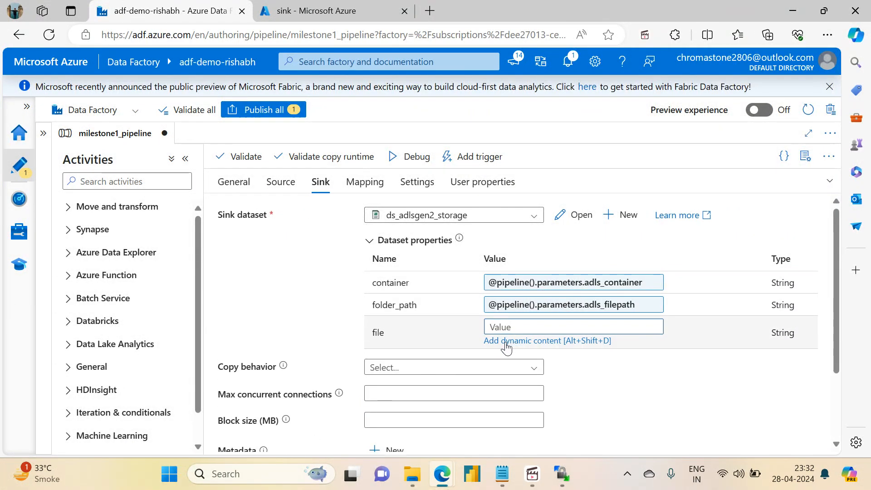
left_click(506, 341)
key("ctrl+v")
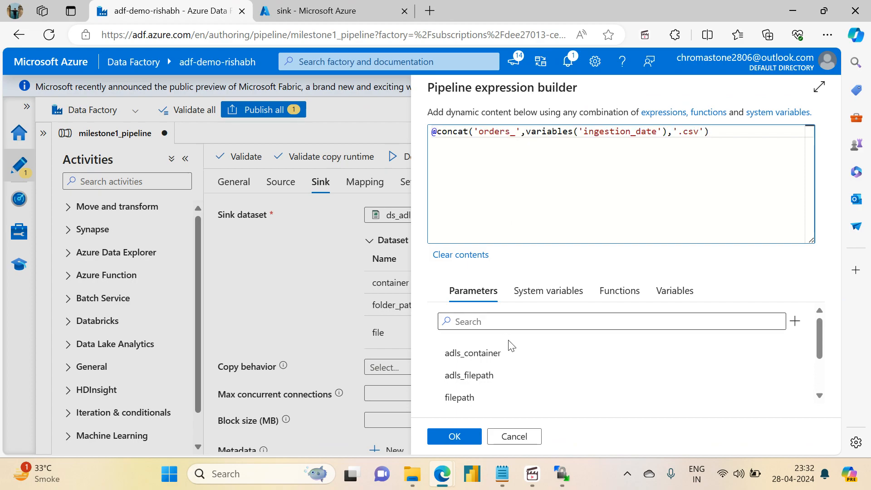
left_click(455, 436)
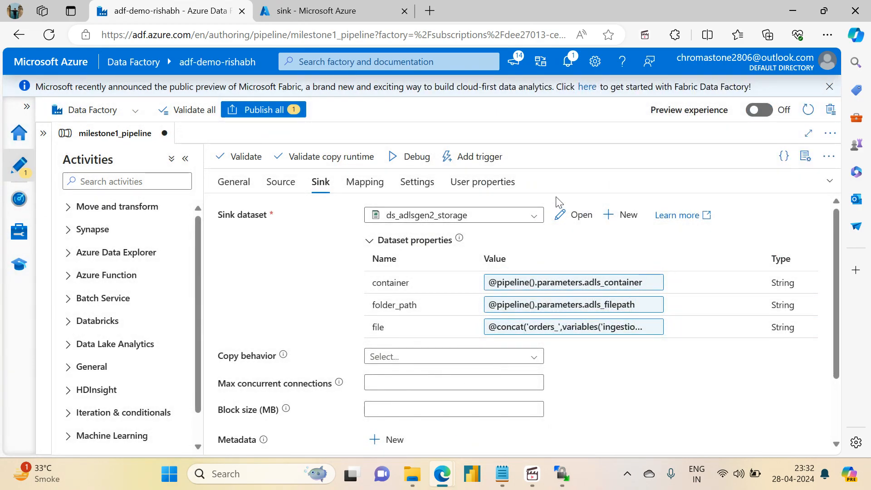
- Validate milestone1_pipeline and publish all pending changes
left_click(234, 158)
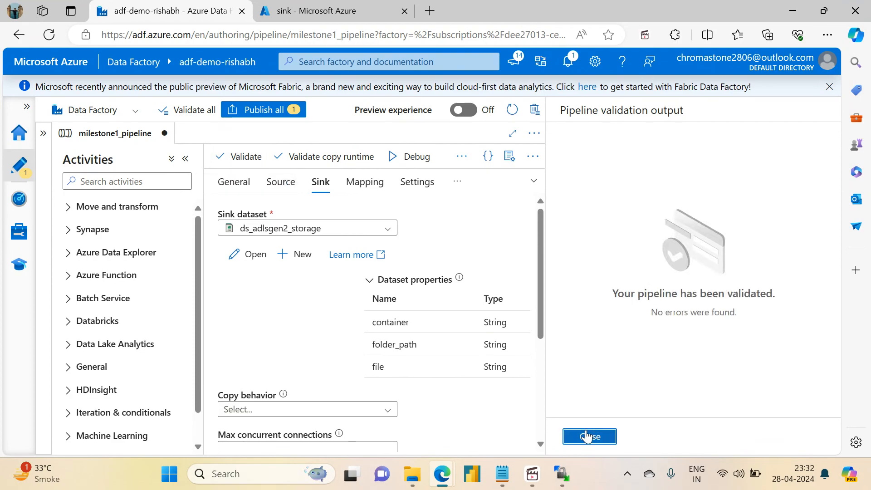
left_click(588, 436)
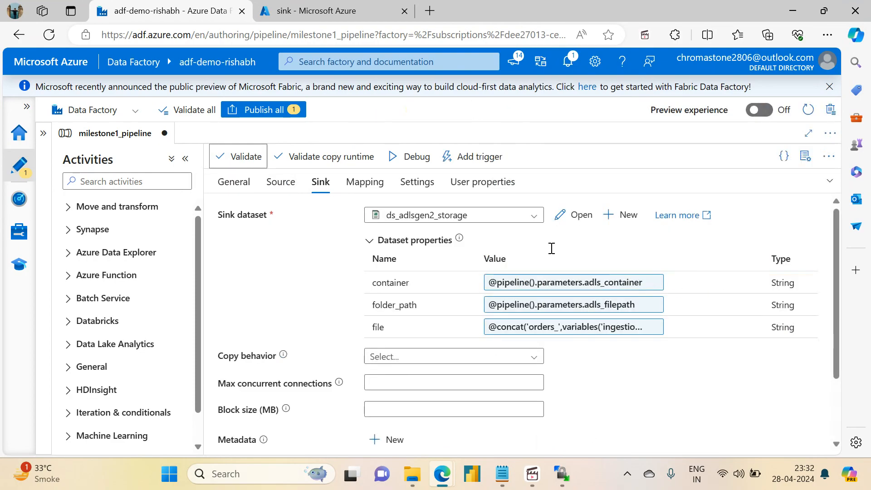
left_click(263, 112)
left_click(448, 436)
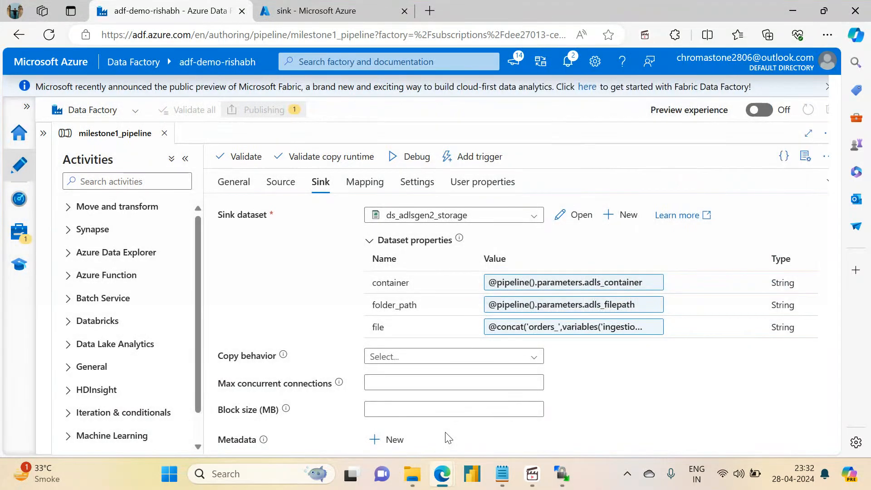
- Fit the whole pipeline graph into the enlarged canvas and auto-align its activities
left_click(829, 181)
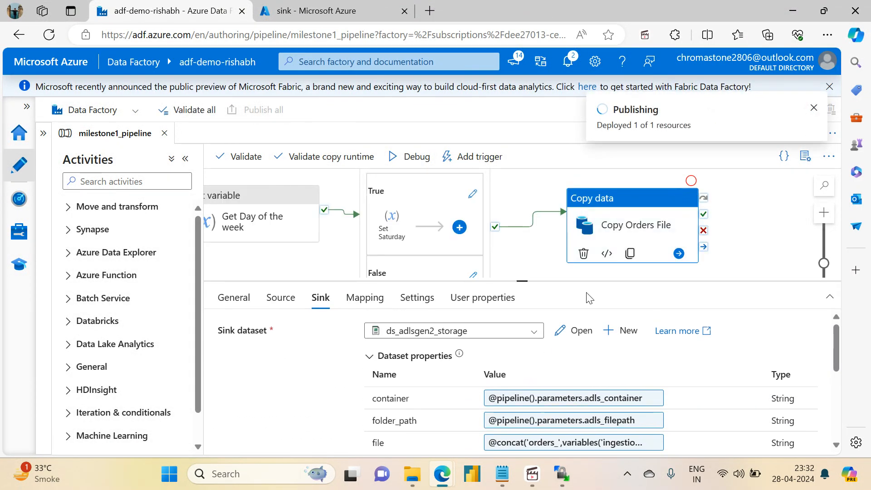
left_click_drag(522, 280, 585, 390)
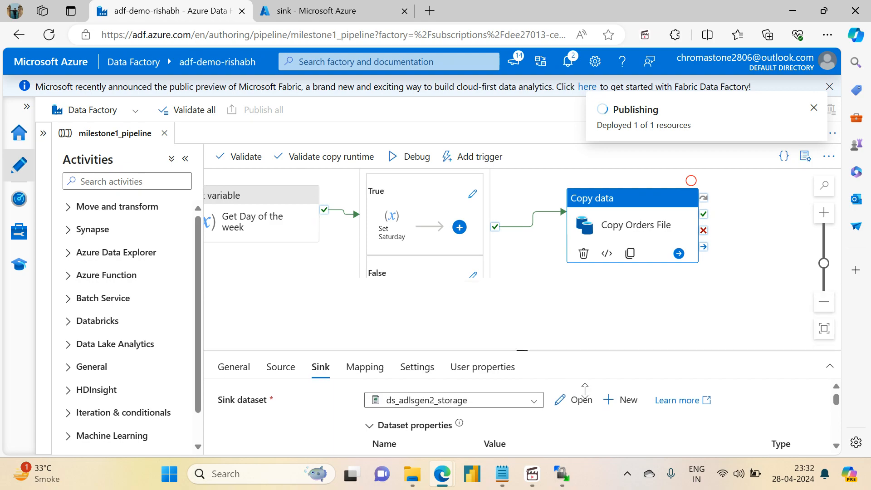
left_click(824, 328)
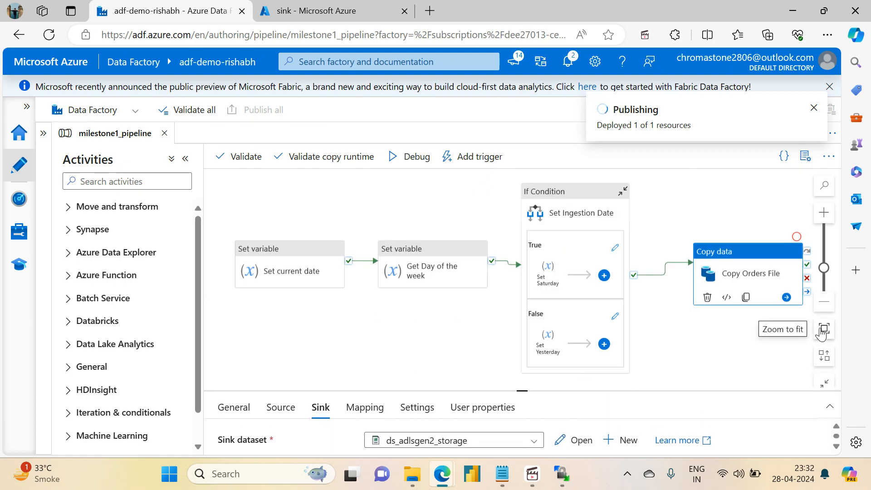
left_click(824, 356)
left_click(713, 343)
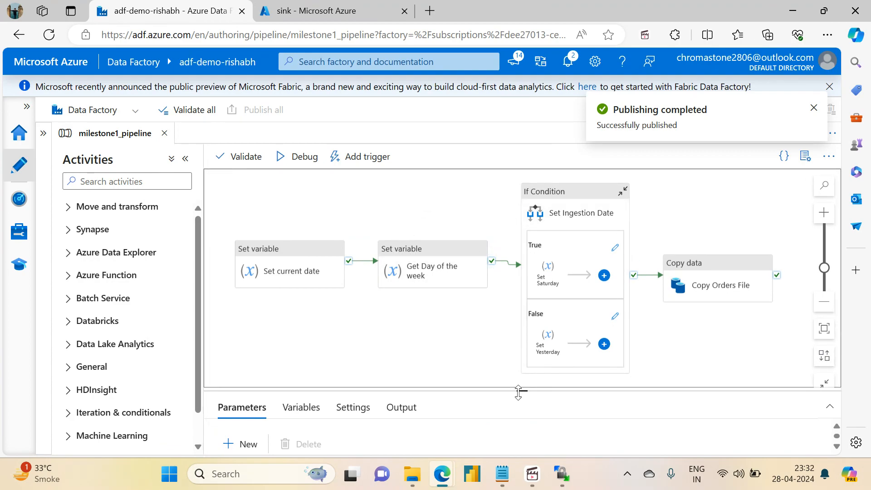
left_click_drag(518, 391, 519, 382)
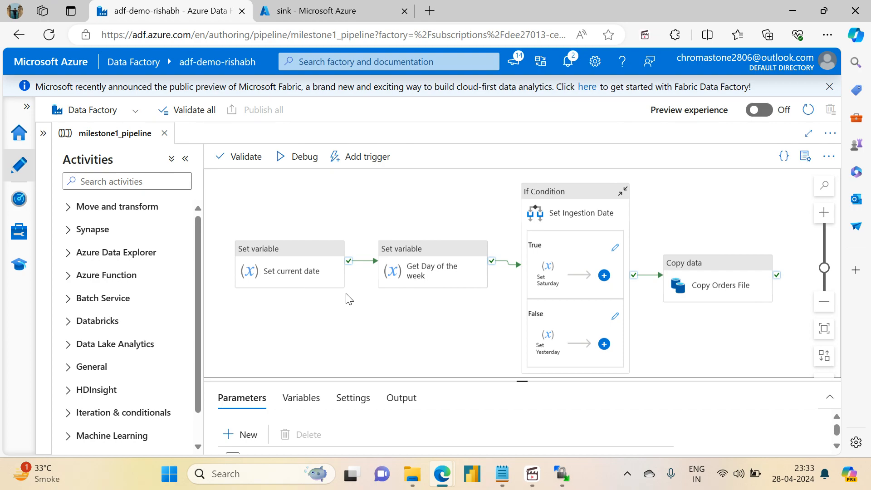
left_click(254, 249)
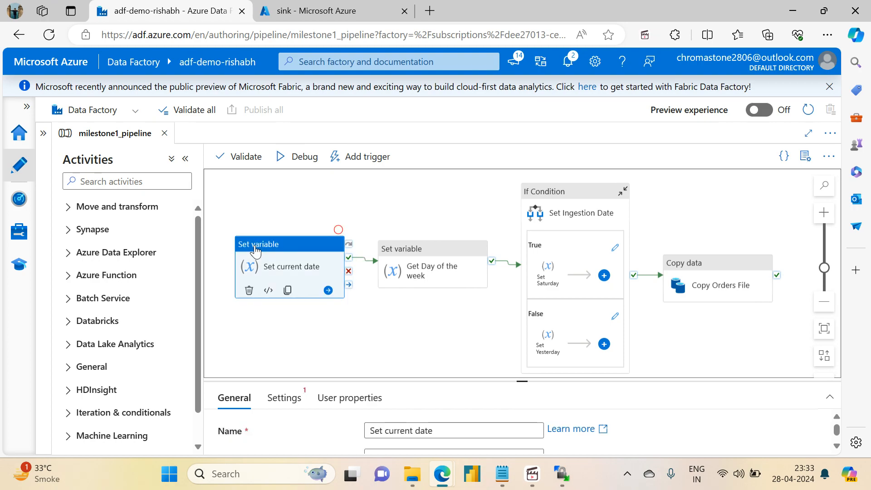
left_click(351, 229)
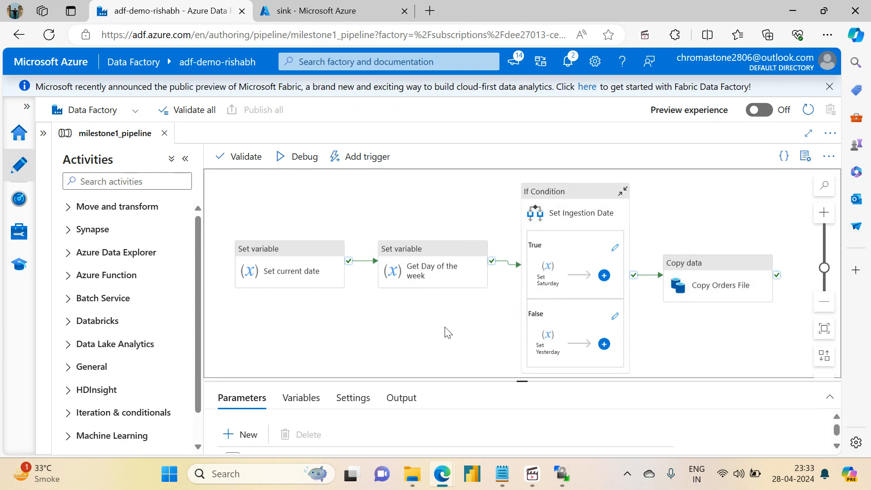
- Start a manual trigger-now run of milestone1_pipeline to open its run parameters
left_click_drag(526, 382, 512, 291)
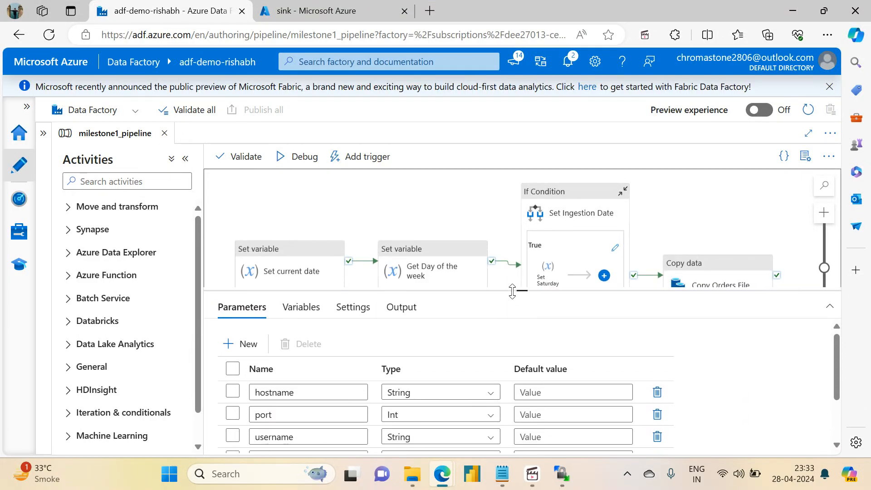
left_click(347, 164)
left_click(353, 181)
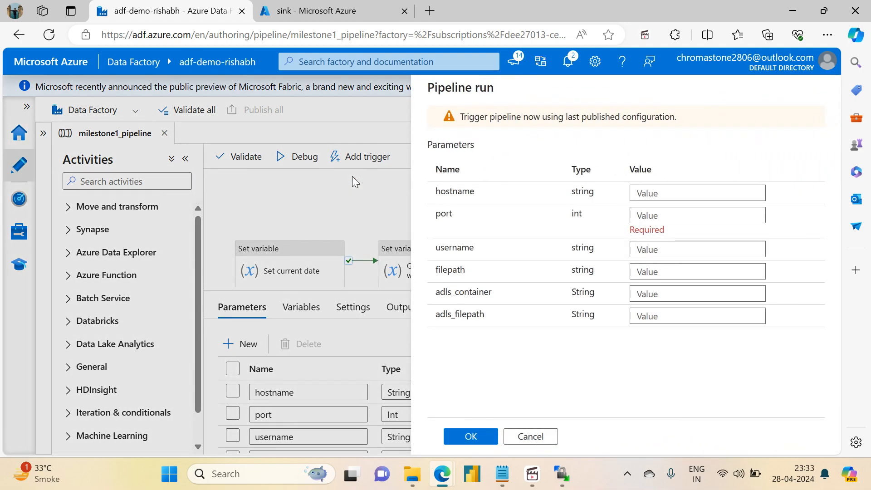
- Open the project-vm overview in the Azure portal and copy its public IP address for the hostname parameter
left_click(641, 193)
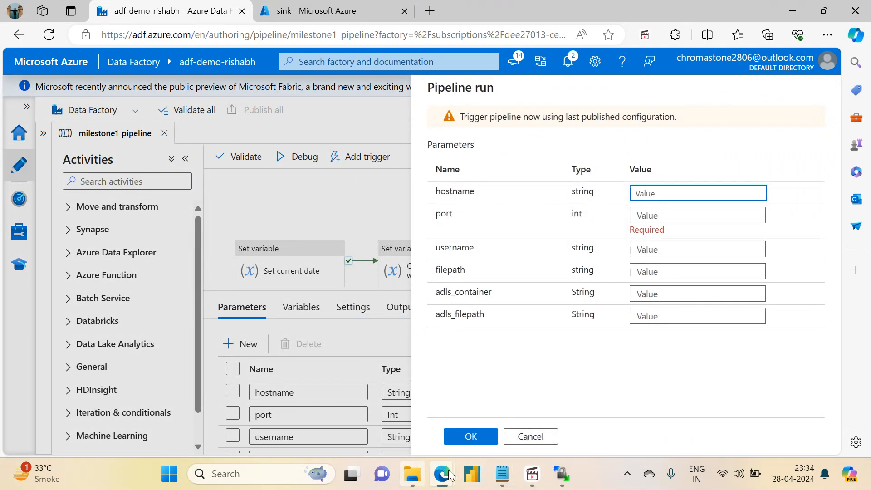
mouse_move(442, 474)
left_click(341, 5)
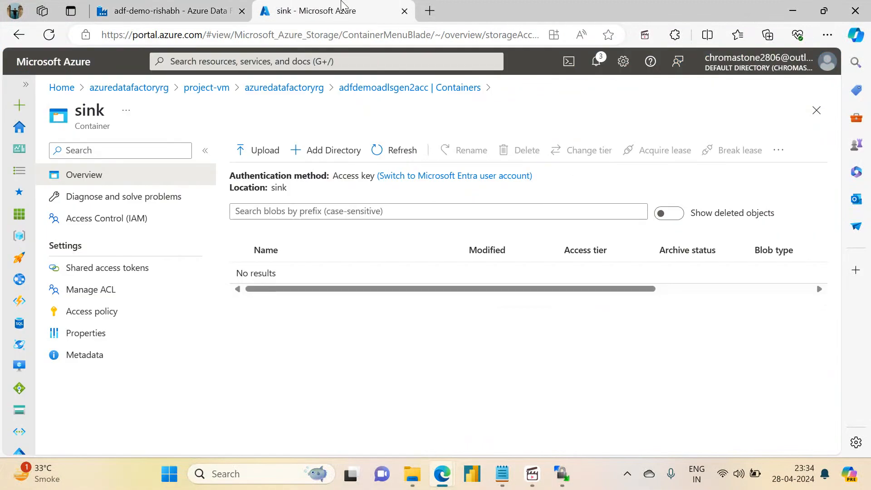
left_click(197, 88)
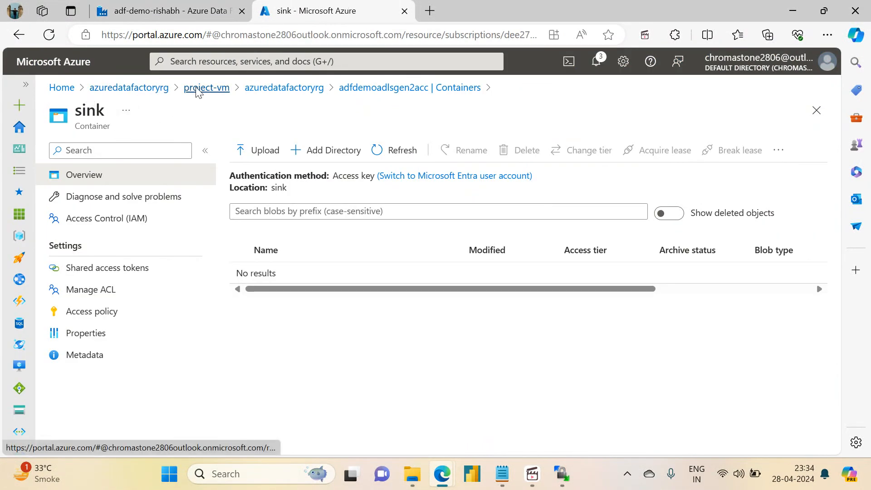
left_click(604, 279)
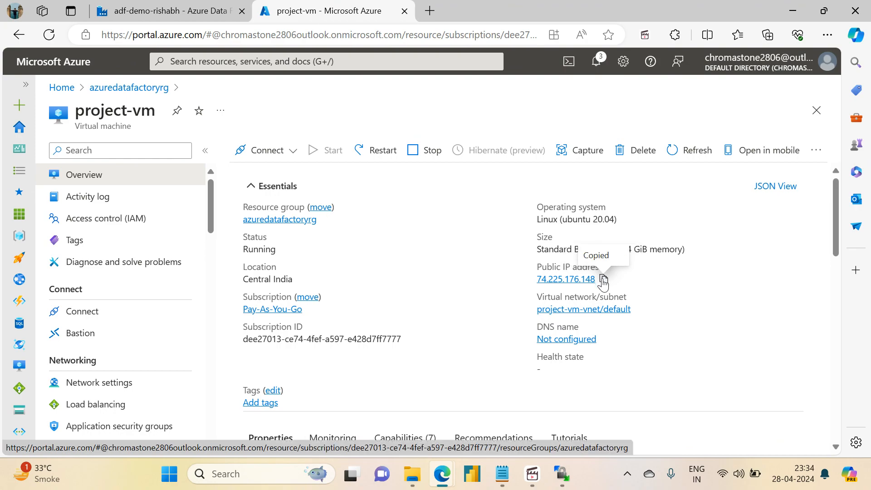
- Check the SFTP session's host and remote home folder in WinSCP, and return to the project-vm page in Edge
left_click(567, 477)
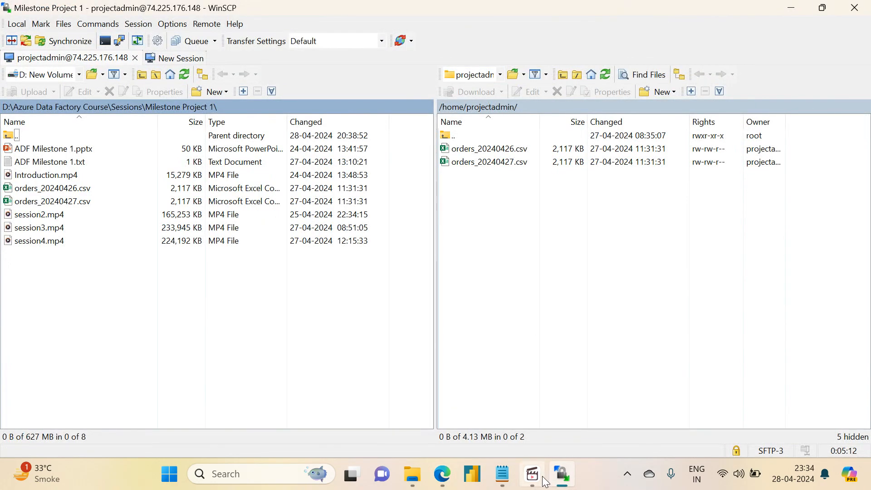
mouse_move(507, 483)
mouse_move(442, 474)
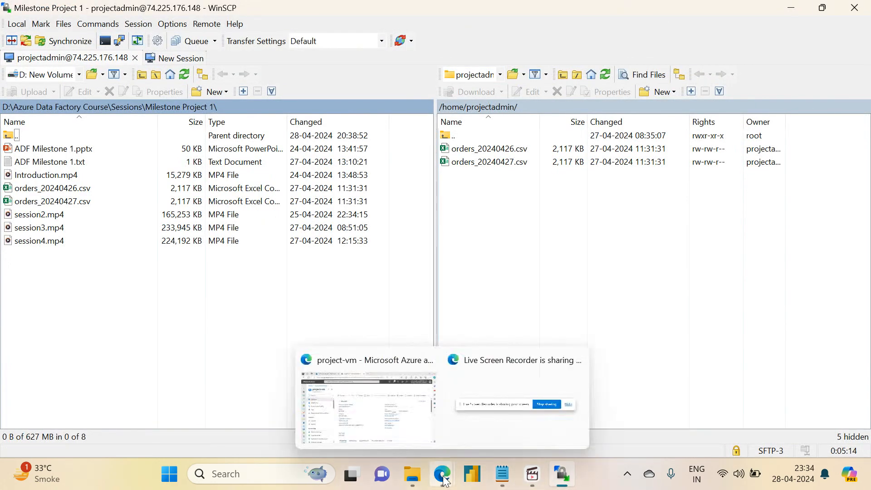
left_click(399, 417)
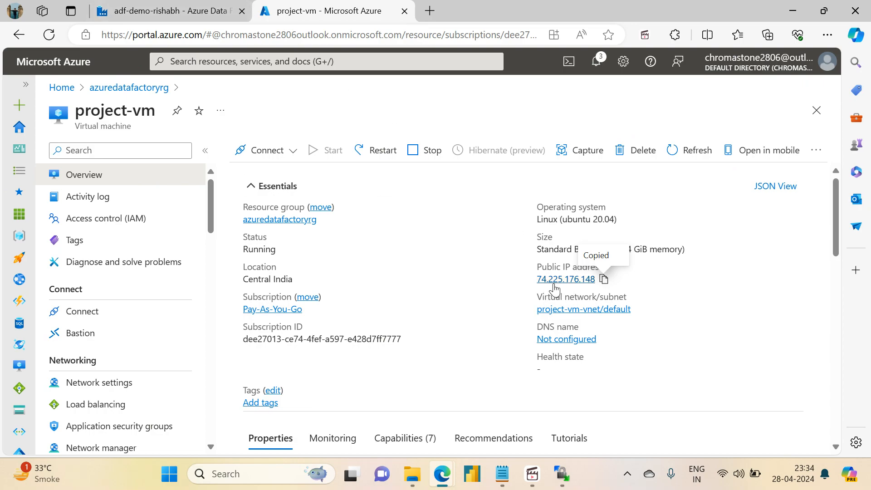
- Set the run's hostname parameter to the copied address 74.225.176.148 and the port to 22
left_click(200, 10)
left_click(647, 193)
key("ctrl+v")
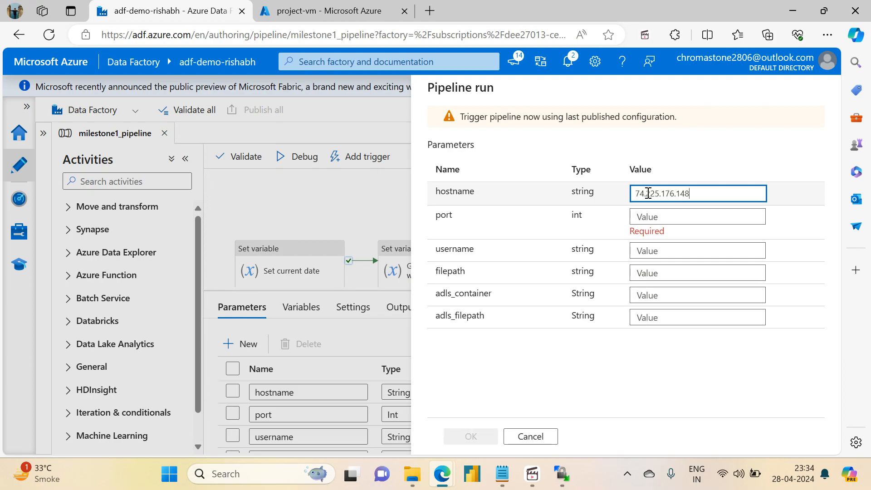
left_click(661, 215)
type("22")
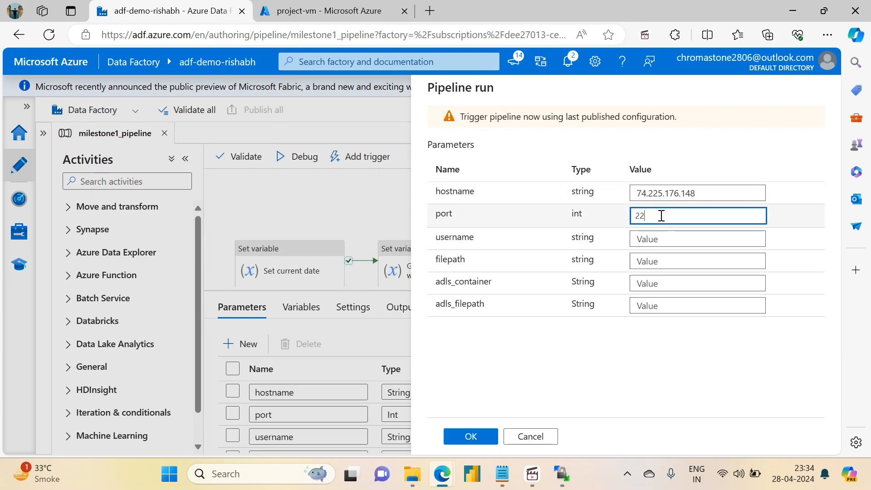
- Set the username parameter to projectadmin and the filepath parameter to /home/projectadmin
left_click(645, 239)
type("proje")
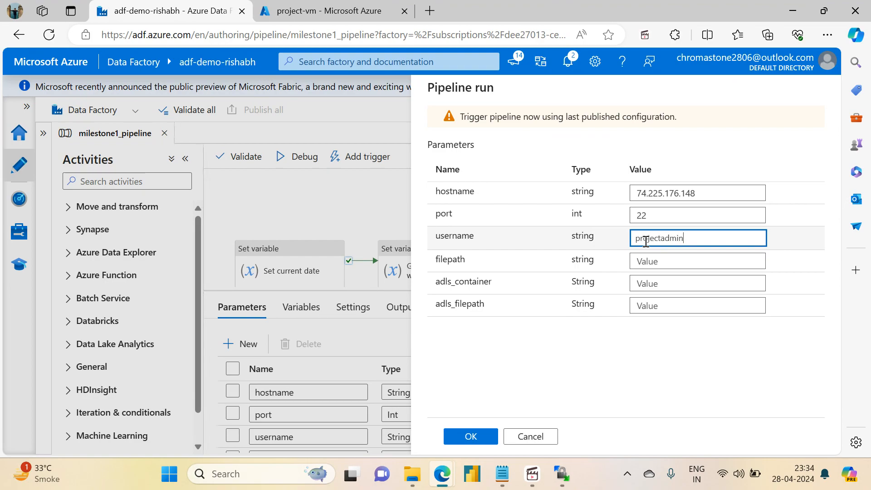
type("ctadmin")
key("Tab")
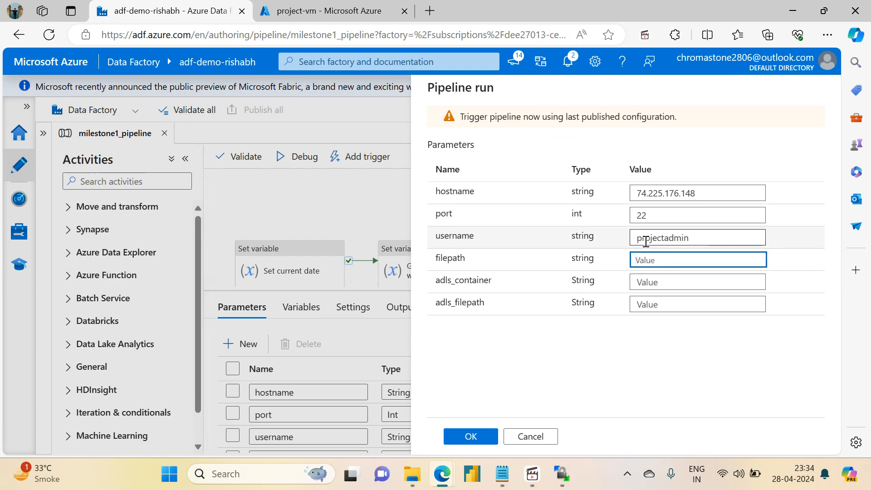
type("/hom")
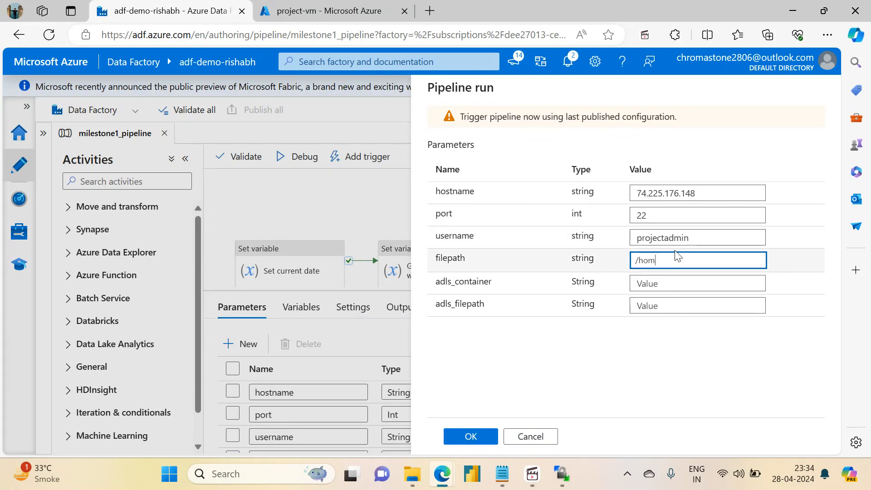
type("e/projectadmin/")
key("BackSpace")
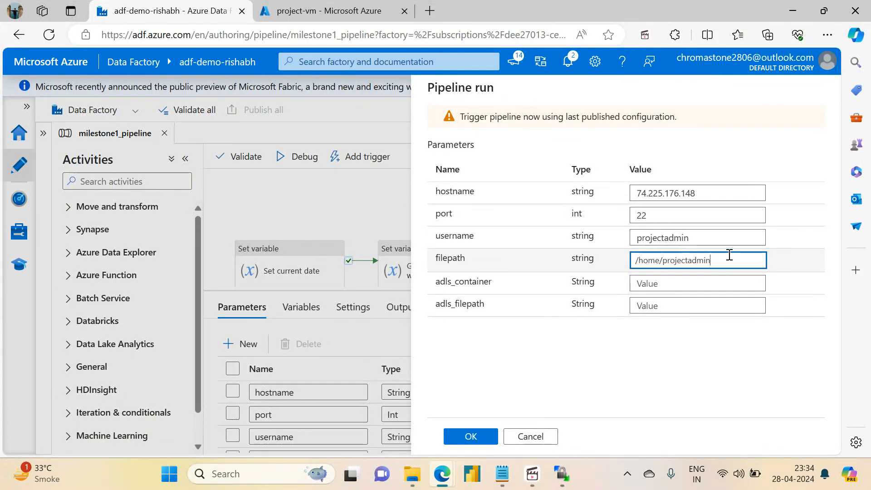
- Set adls_container to sink and adls_filepath to variable_output, and start the pipeline run
left_click(663, 286)
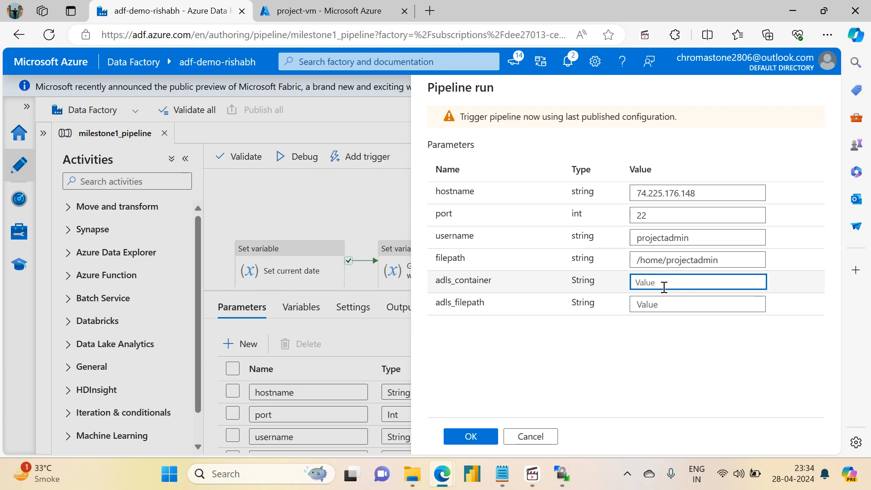
type("sink")
key("Tab")
type("variable_output")
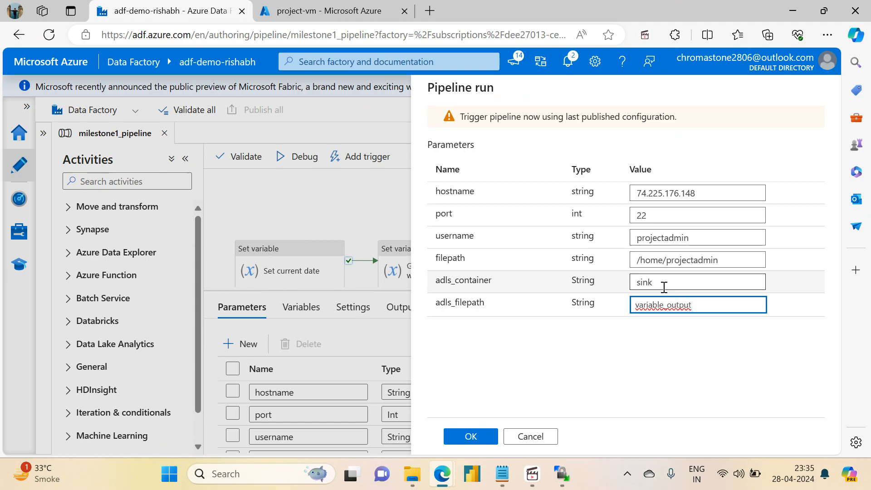
left_click(479, 439)
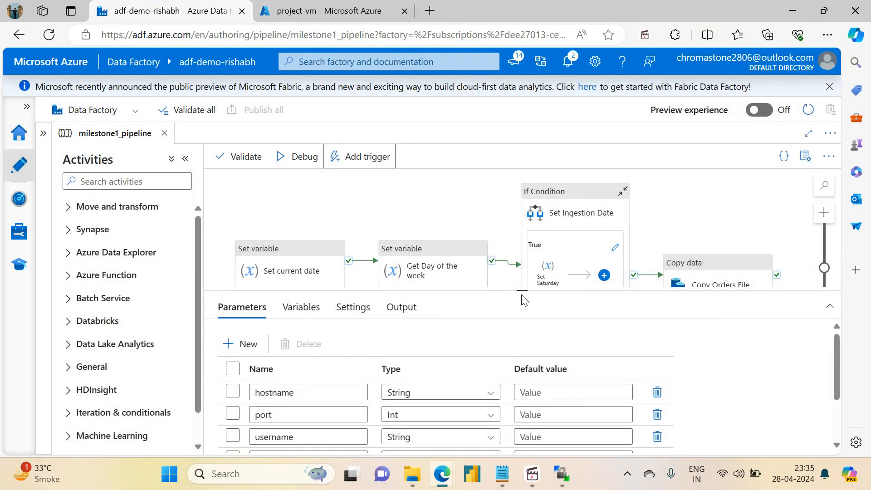
- Open the monitoring view of the triggered milestone1_pipeline run and enlarge its activity runs list
left_click_drag(522, 294, 521, 238)
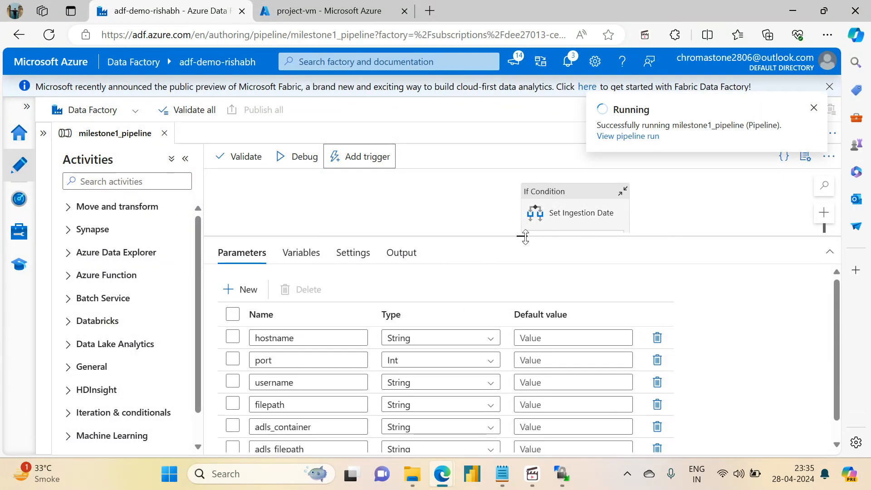
left_click(634, 138)
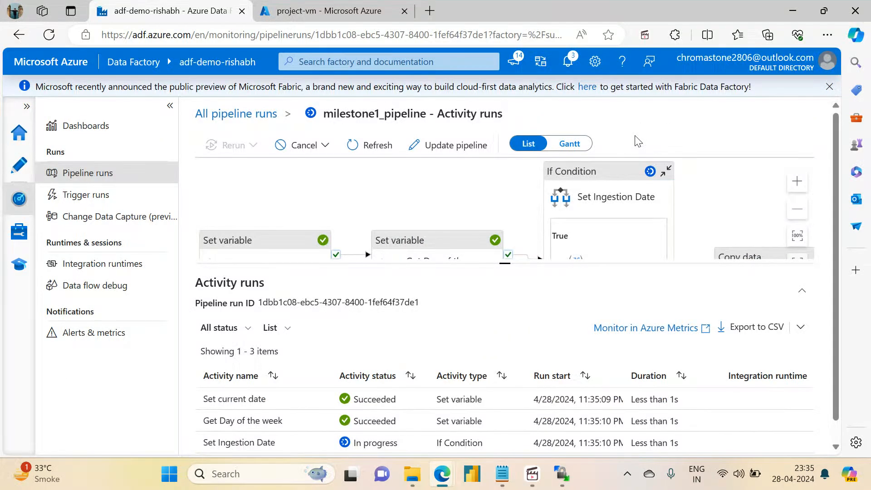
left_click_drag(500, 264, 507, 161)
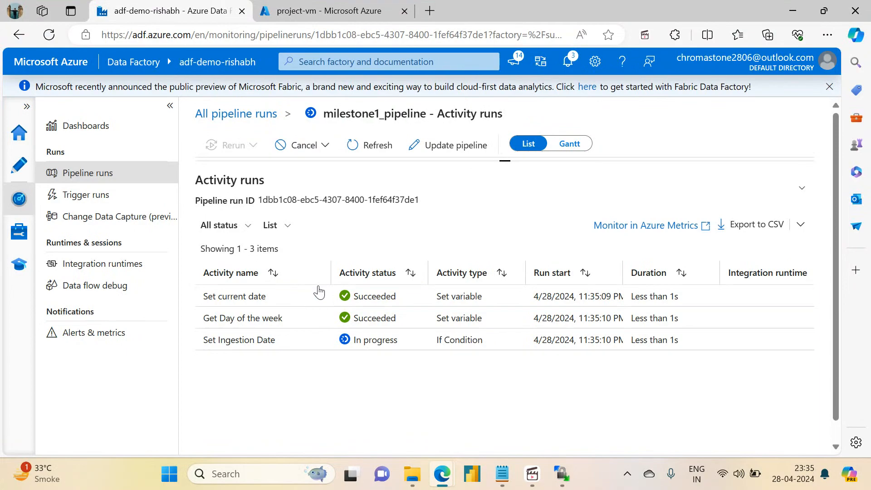
- Examine the output value of the Set current date activity and close the output
left_click(320, 296)
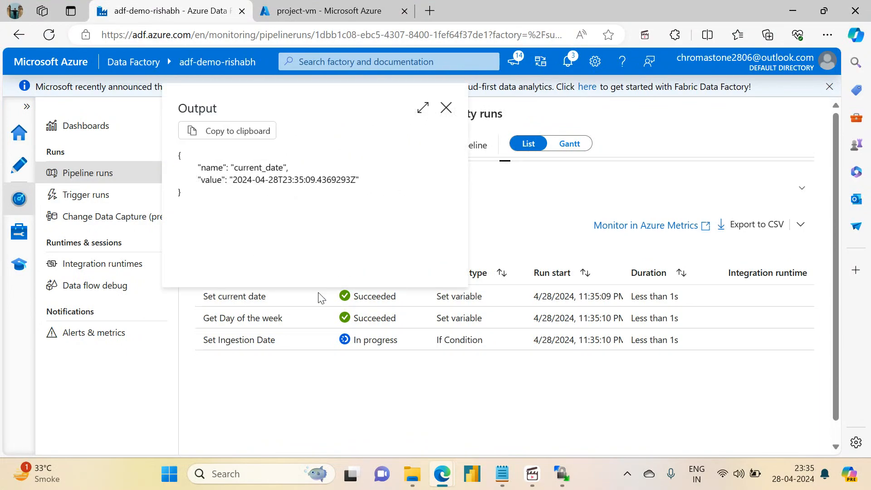
left_click_drag(267, 180, 277, 181)
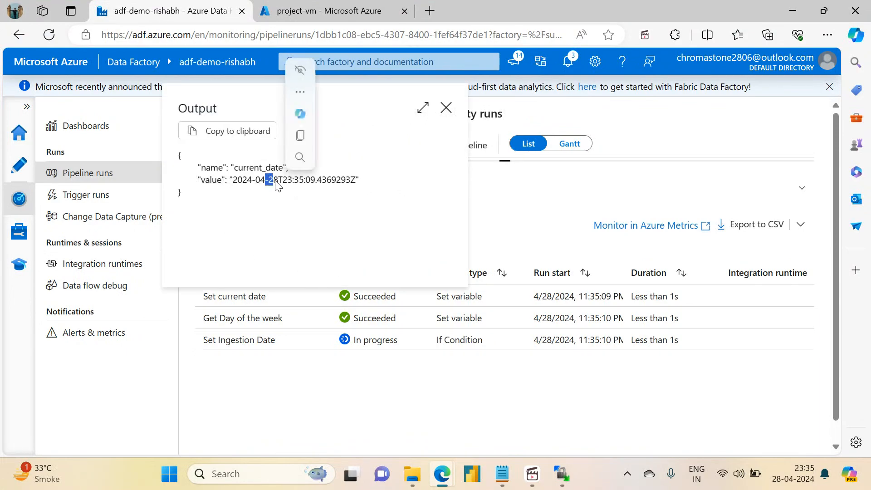
left_click(449, 111)
left_click(447, 108)
- Refresh the activity runs and examine the ingestion_date output of the Set Yesterday activity
left_click(370, 143)
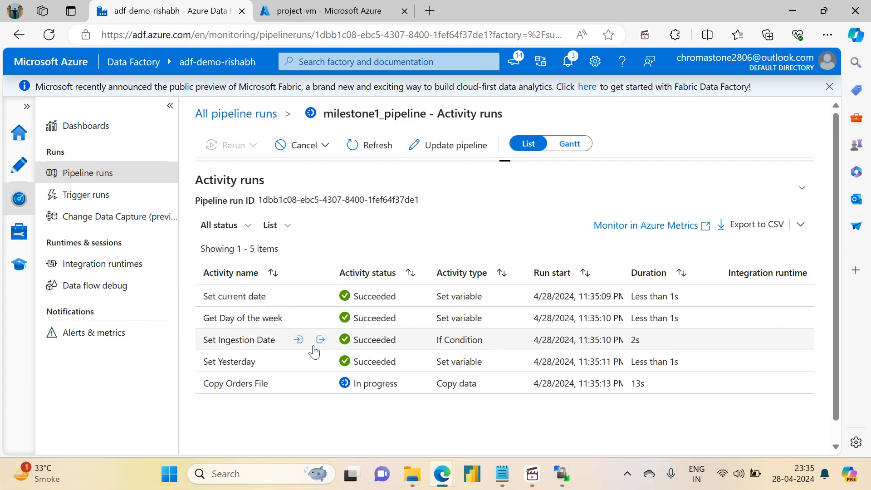
left_click(321, 363)
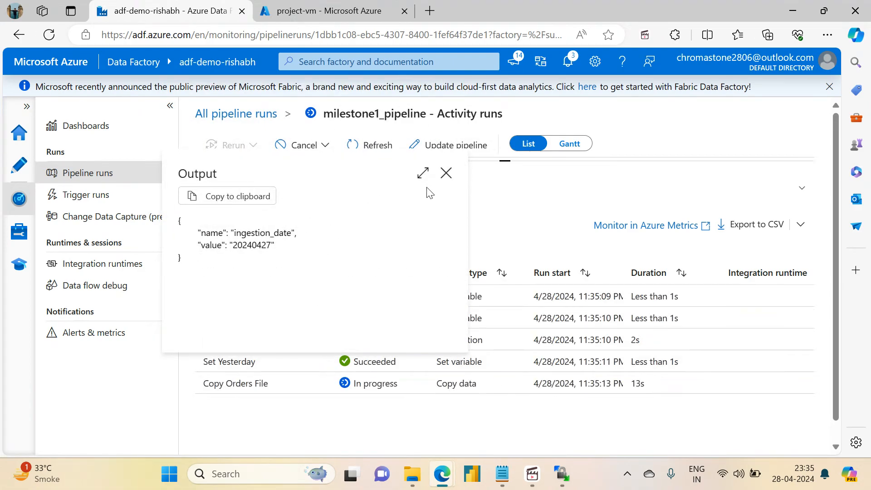
mouse_move(502, 474)
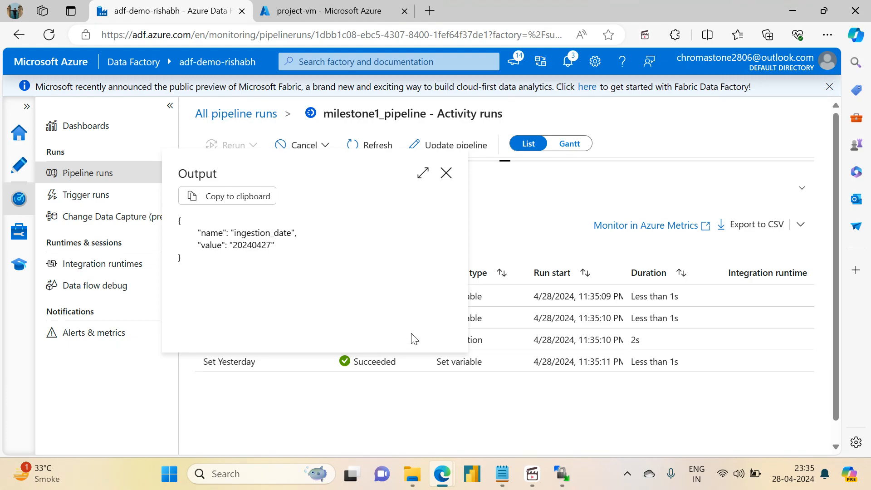
left_click(445, 172)
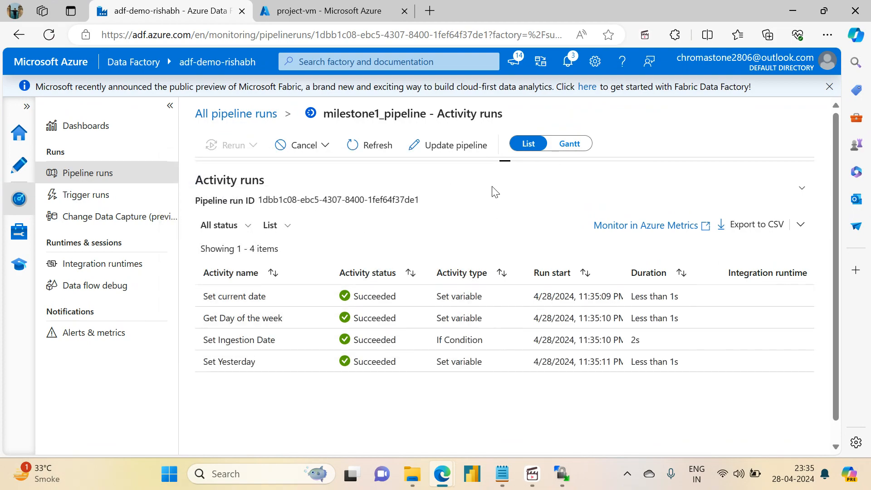
- Review the run's pipeline graph and refresh the activity runs to check the status of Copy Orders File
left_click_drag(508, 159, 529, 361)
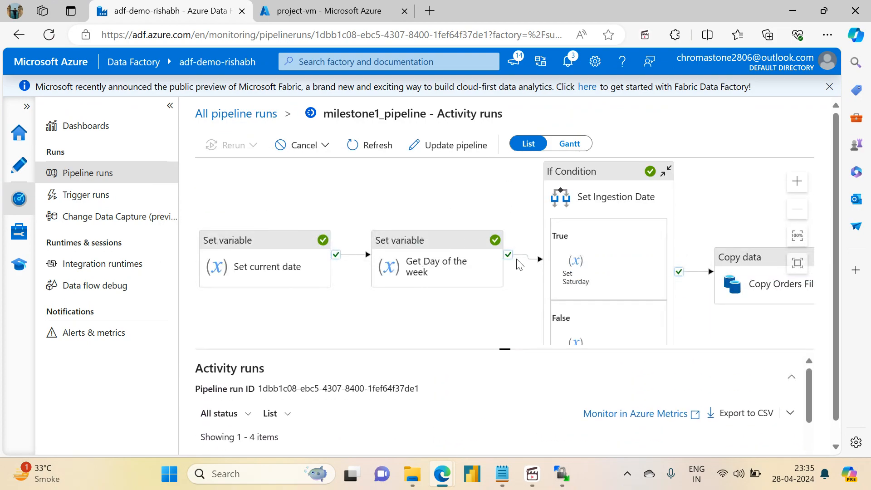
left_click(367, 145)
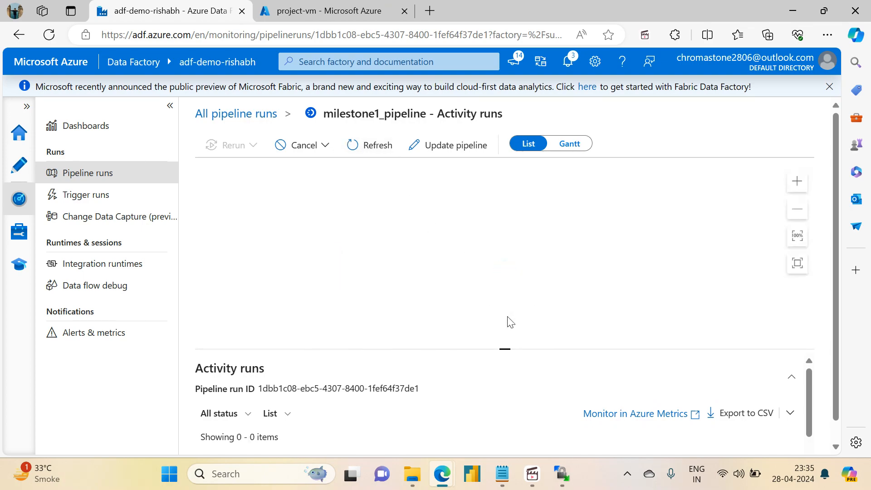
left_click_drag(507, 349, 478, 159)
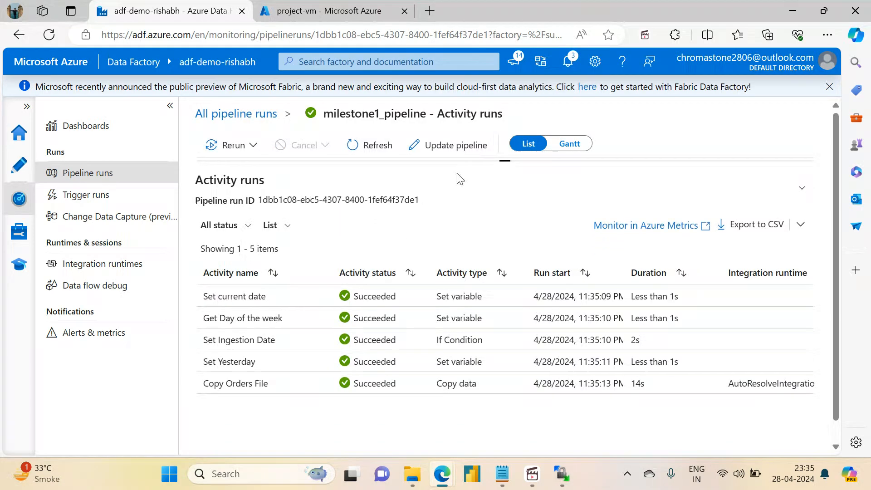
left_click(367, 146)
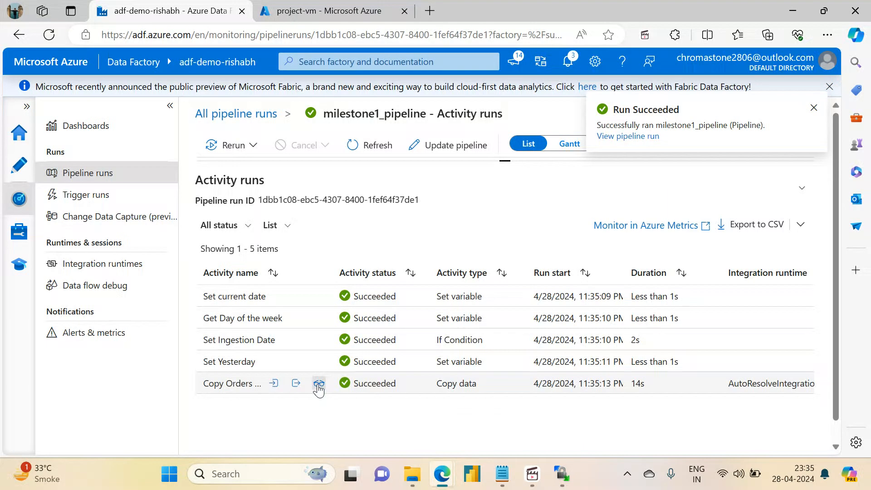
- Switch to the Azure portal and open the variable_output folder in the sink container of storage account adfdemoadlsgen2acc to check the copied file
left_click(337, 7)
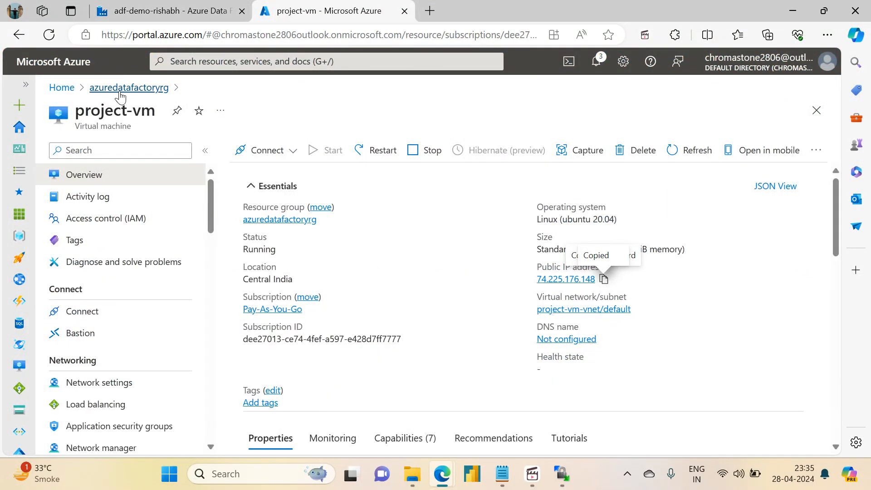
left_click(117, 89)
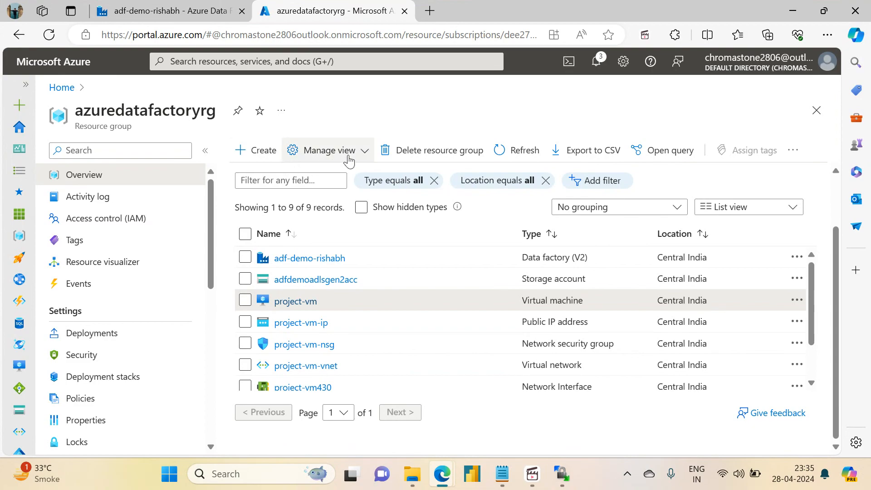
left_click(293, 281)
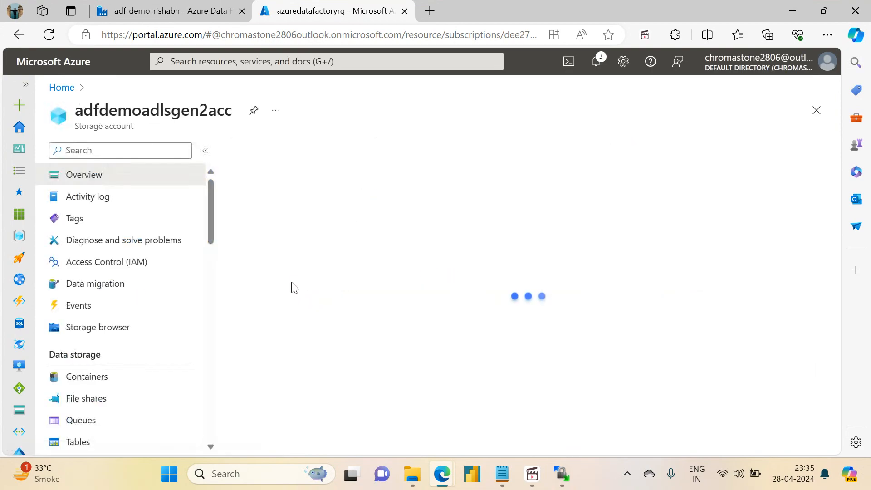
left_click(116, 387)
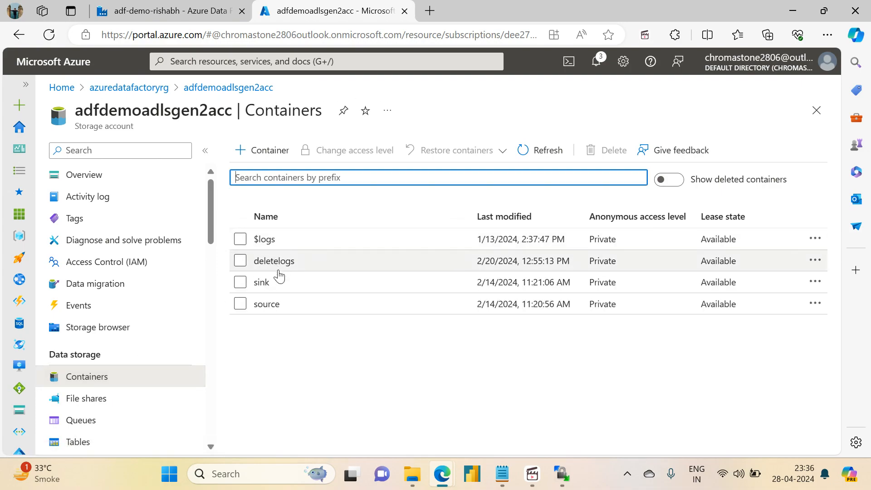
left_click(272, 284)
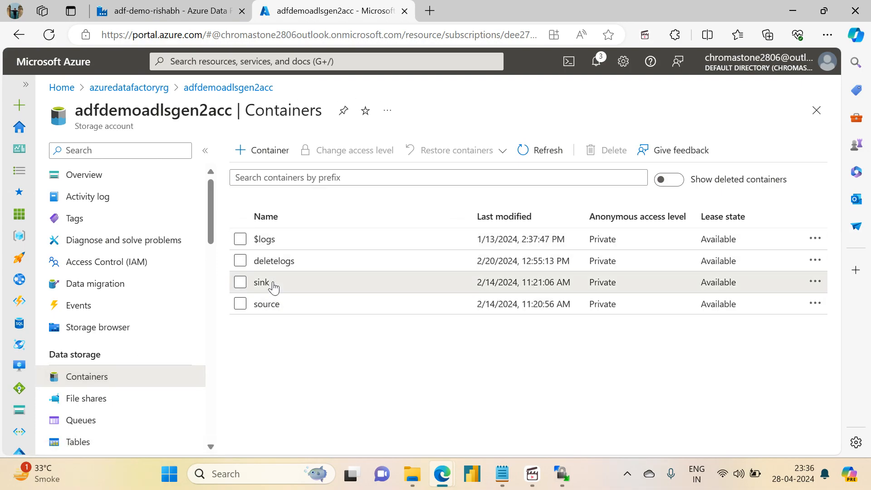
left_click(272, 284)
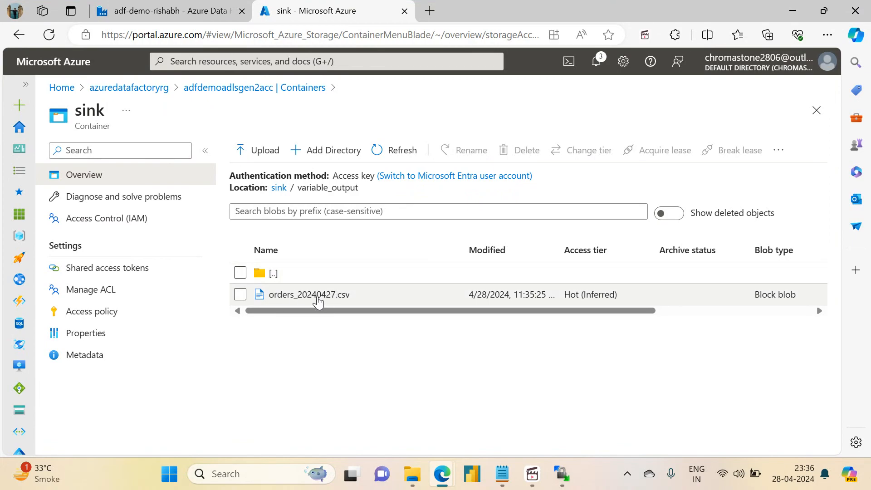
- Return to Data Factory, review the run's pipeline graph, and open the Set current date activity's settings in the milestone1_pipeline editor
left_click(164, 6)
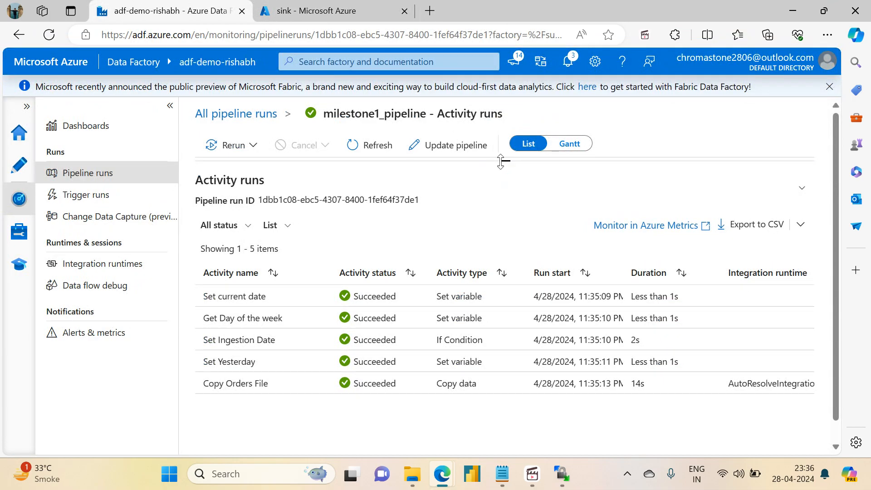
left_click_drag(501, 161, 499, 323)
left_click(272, 267)
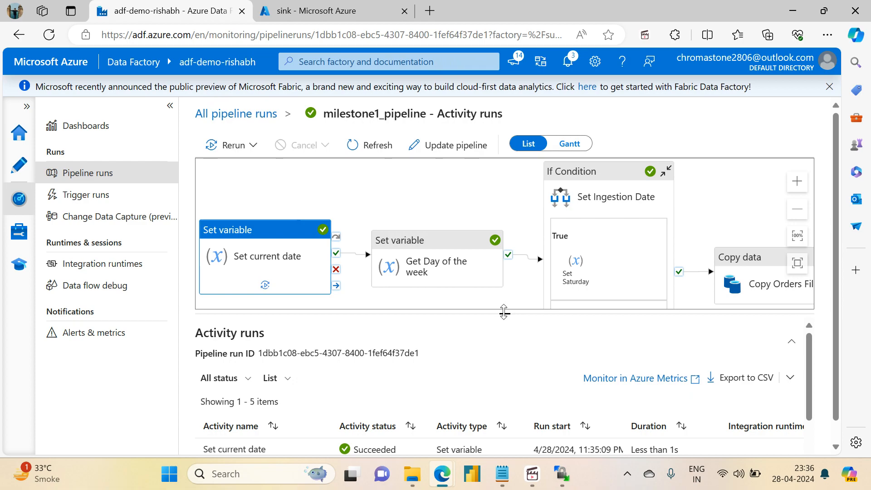
left_click(19, 164)
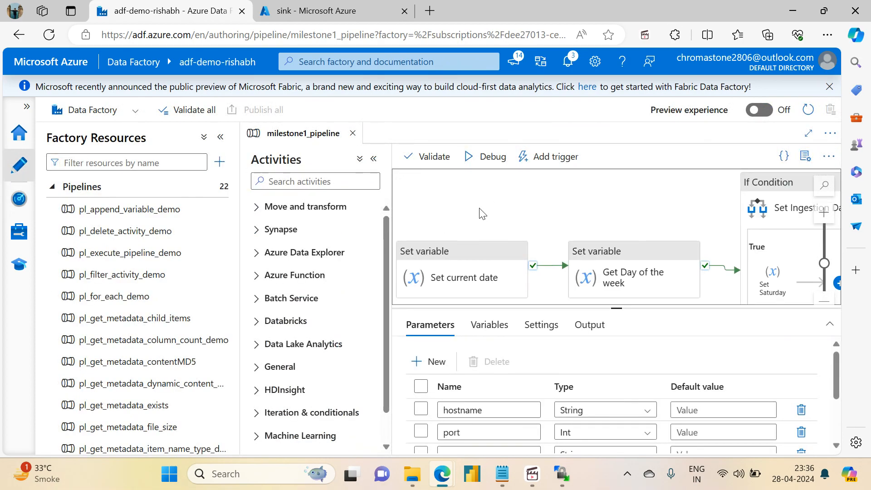
left_click(457, 275)
left_click_drag(614, 310, 616, 201)
left_click(472, 219)
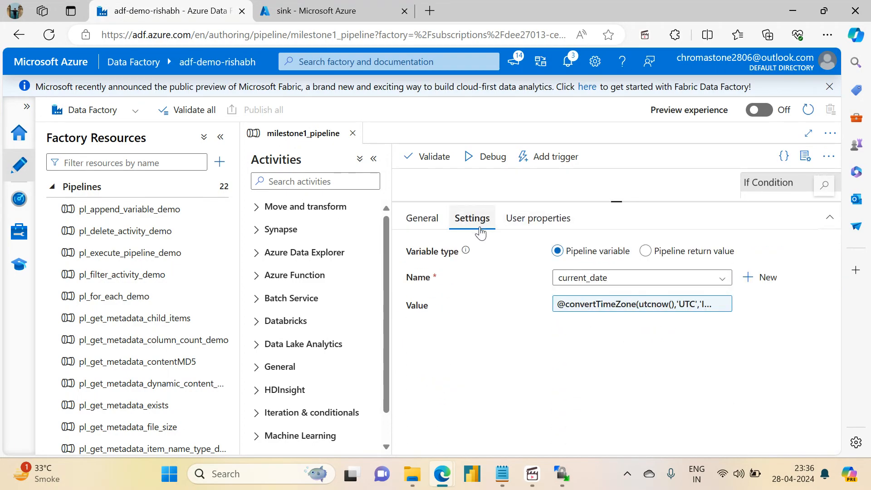
left_click(619, 309)
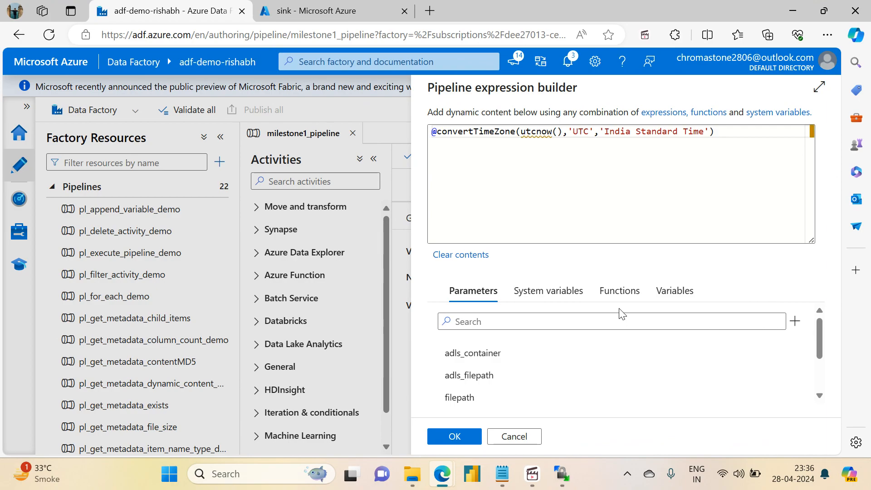
left_click(520, 135)
type("addda")
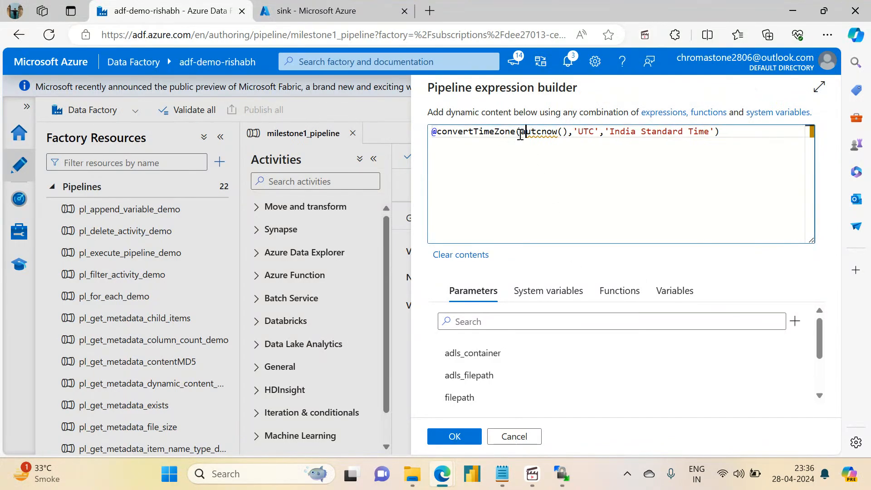
type("ys")
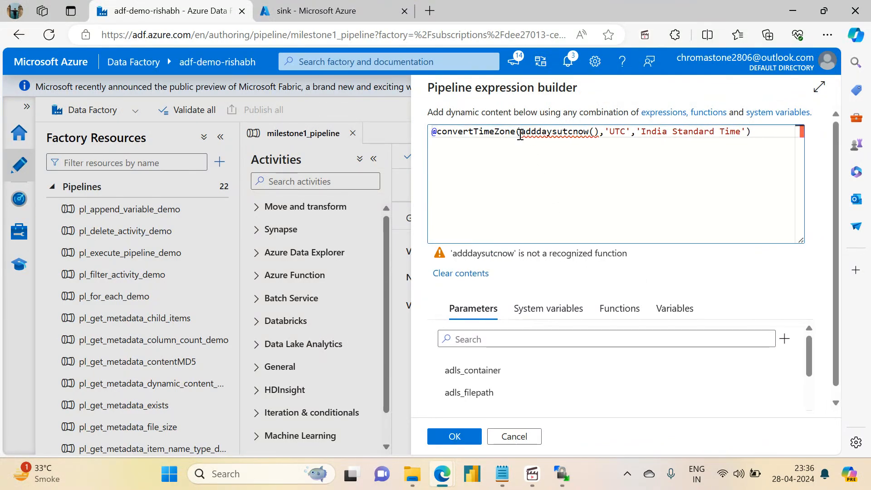
key("Left")
key("Left")
key("Left")
key("BackSpace")
type("D")
key("Right")
key("Right")
key("Right")
type("(")
key("Right")
key("Right")
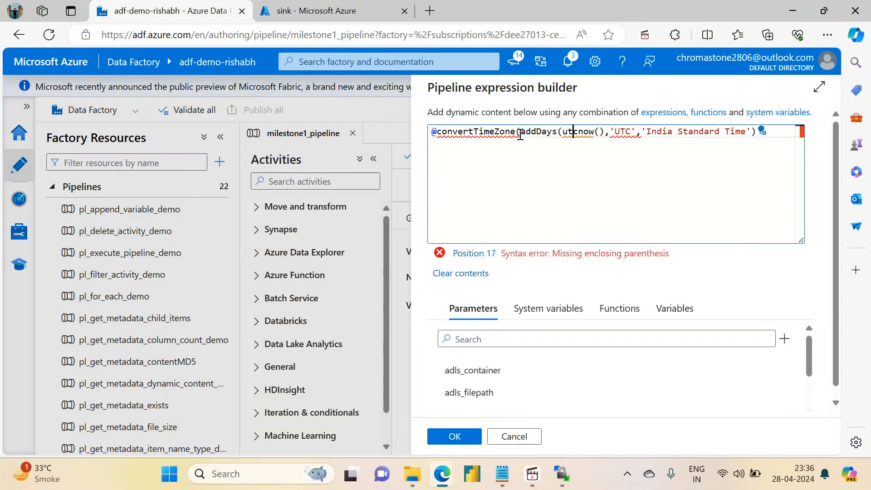
key("Right")
key("Right")
key("Right")
type(",1)")
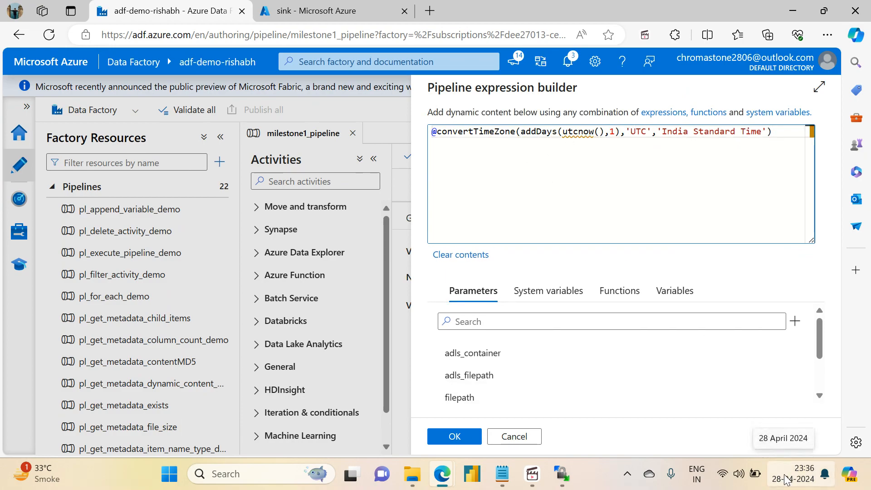
left_click(455, 436)
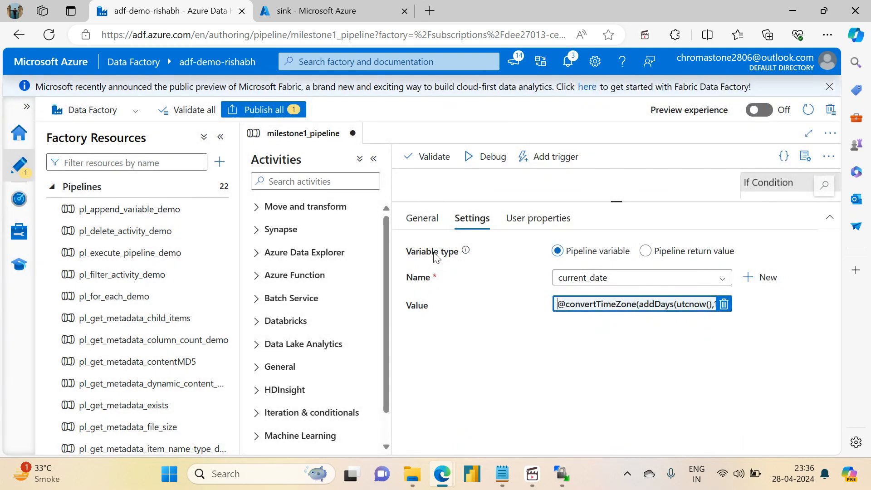
- Start a debug run of the pipeline and set its hostname parameter to project-vm's public IP address, 74.225.176.148, copied from the Azure portal
left_click_drag(614, 150, 618, 347)
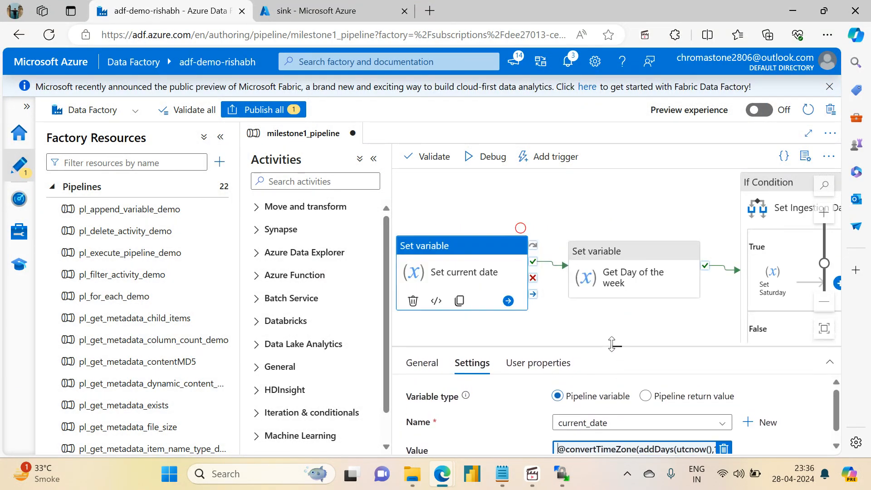
left_click(486, 157)
left_click(639, 160)
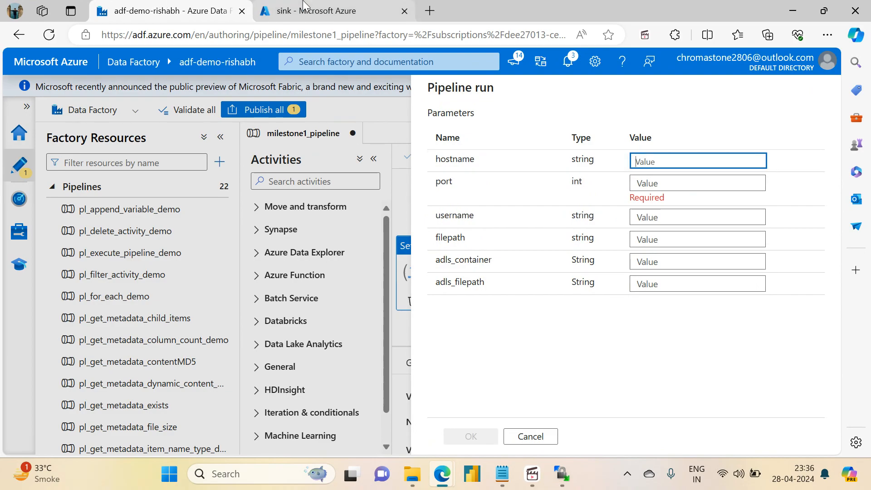
left_click(313, 9)
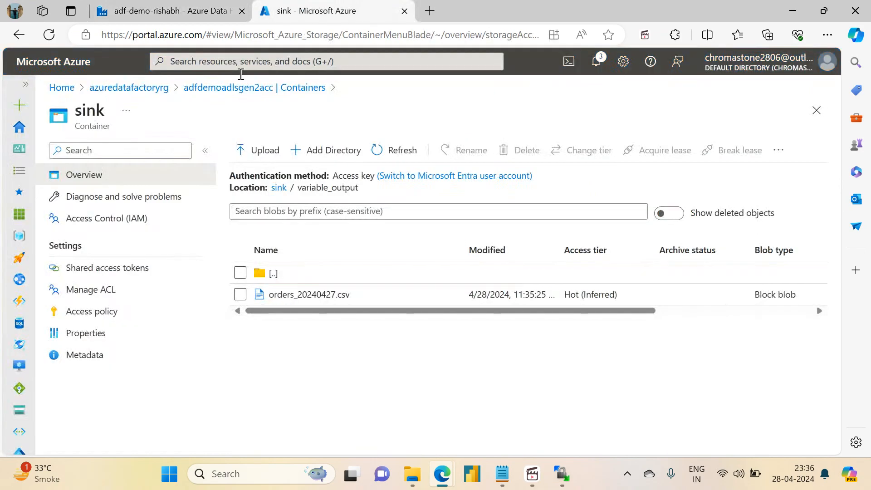
left_click(117, 89)
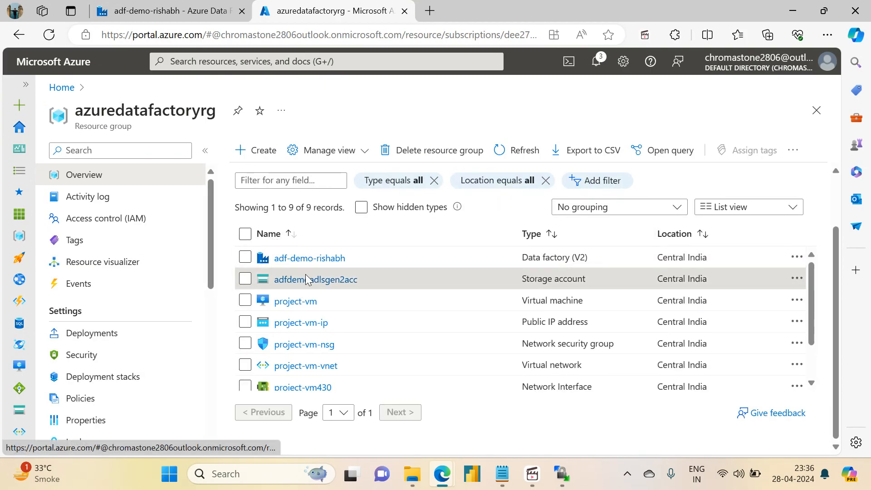
left_click(173, 11)
left_click(327, 11)
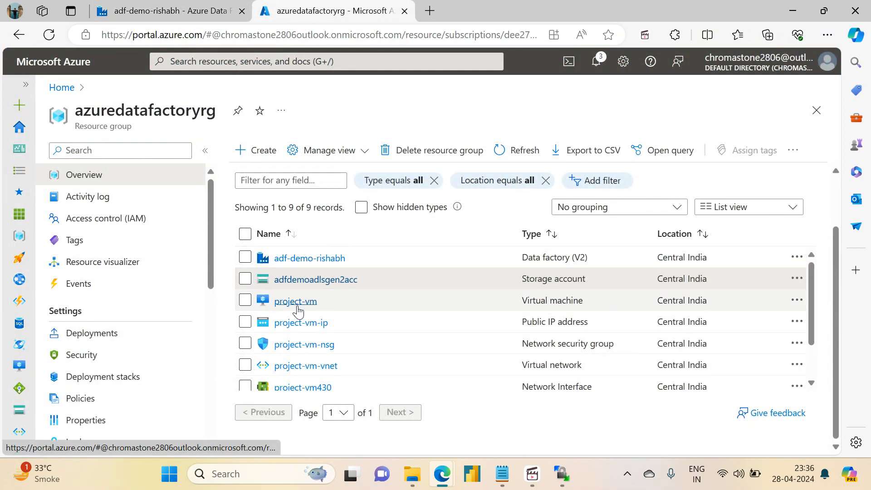
left_click(296, 303)
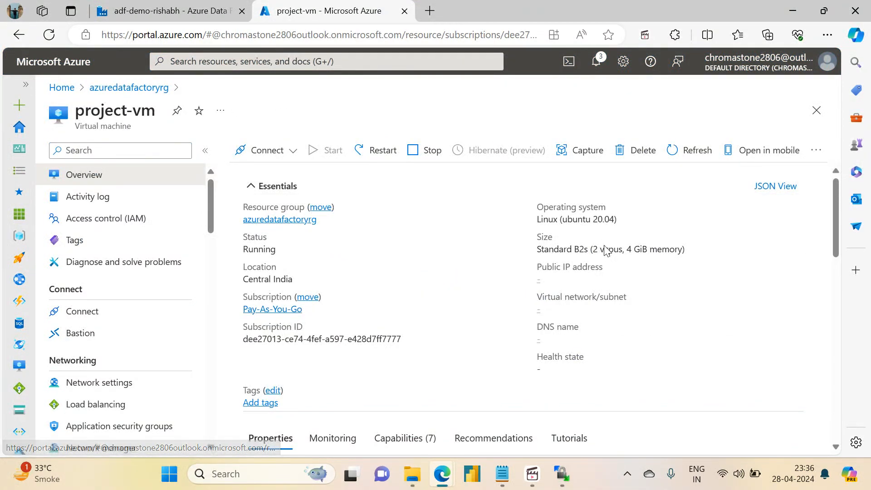
left_click(599, 281)
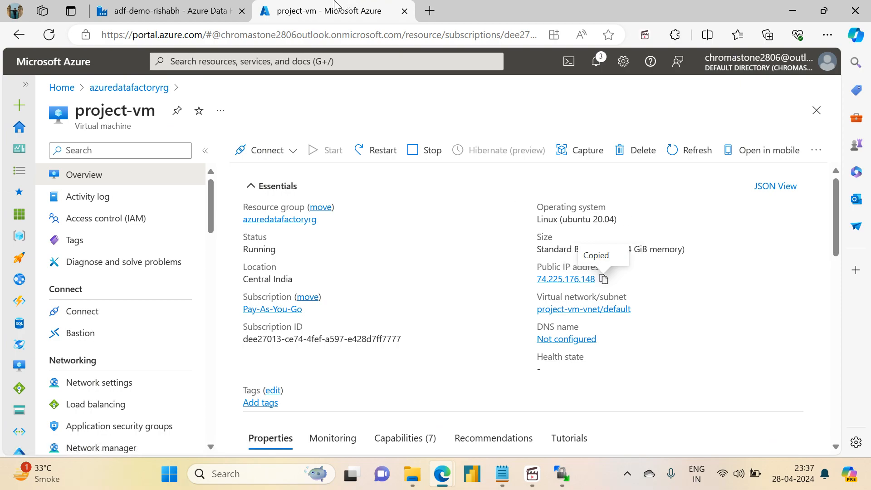
left_click(168, 10)
left_click(662, 163)
key("ctrl+v")
- Set the debug run's port parameter to 22 and its username parameter to projectadmin
left_click(661, 179)
type("2")
key("Tab")
type("pr")
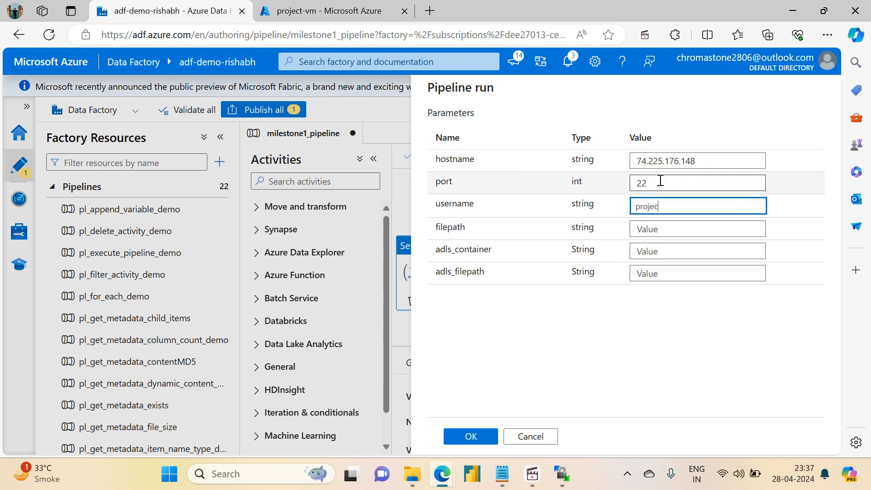
type("ojectadmin")
key("Tab")
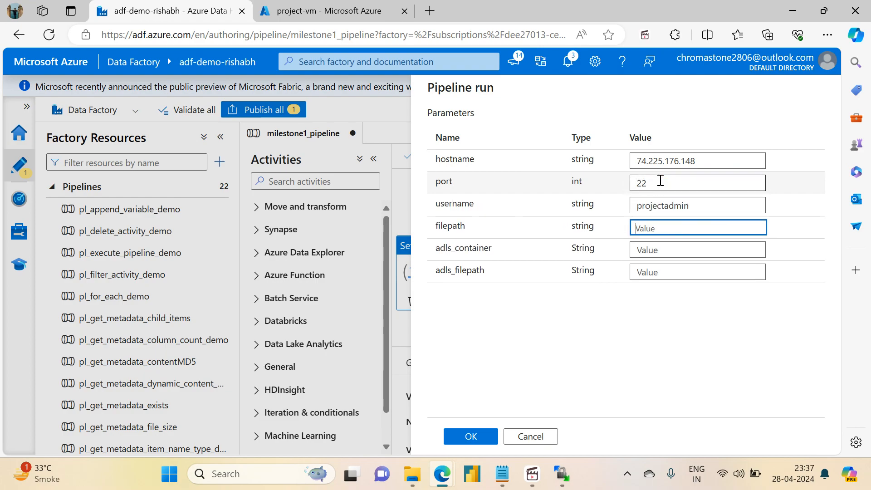
- Set filepath to /home/projectadmin, adls_container to sink and adls_filepath to debug_output, and launch the debug run
type("/home/pr")
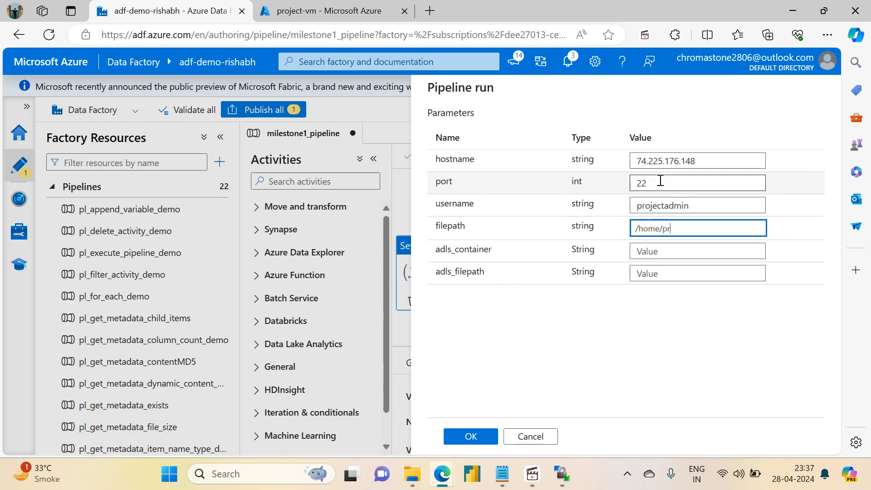
type("ojectadmin")
key("Tab")
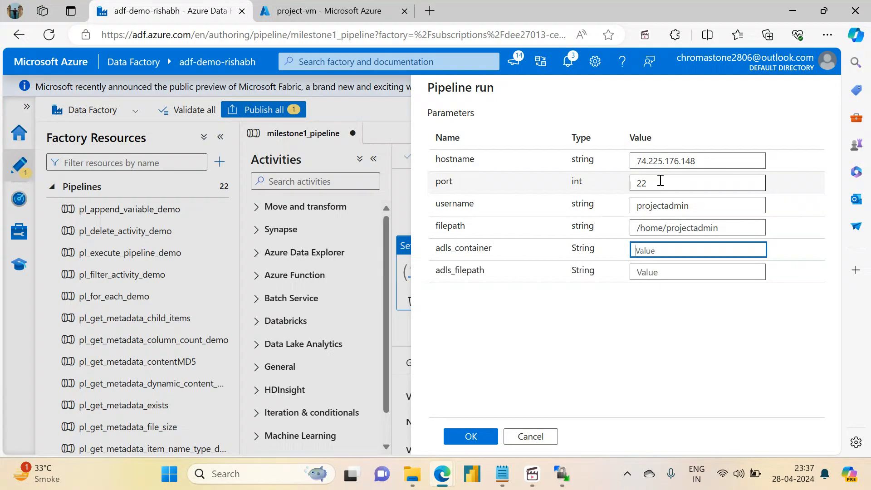
type("sink")
key("Tab")
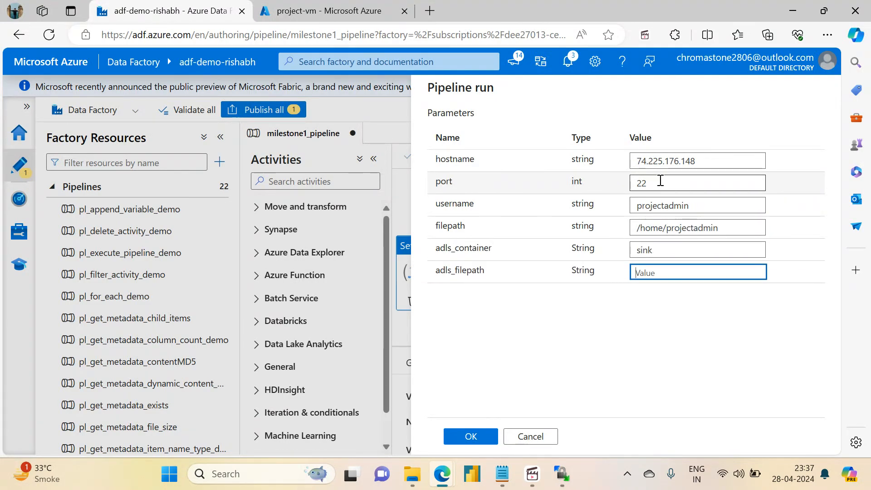
type("va")
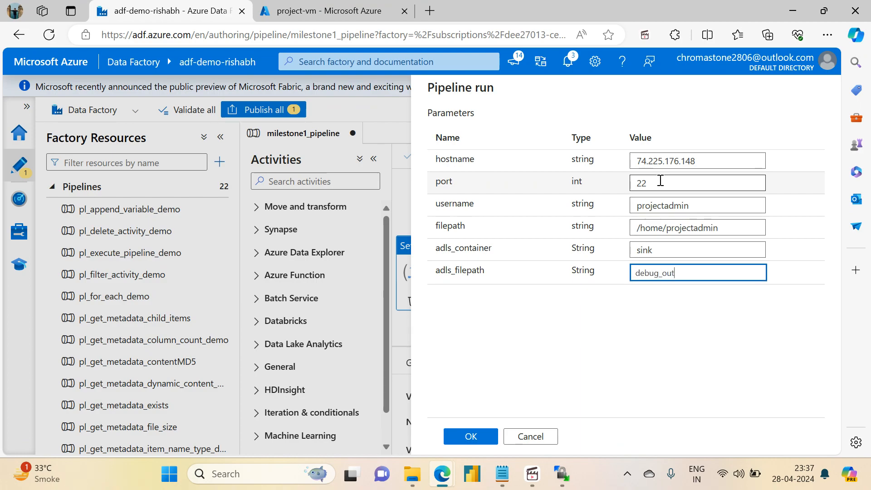
type("put")
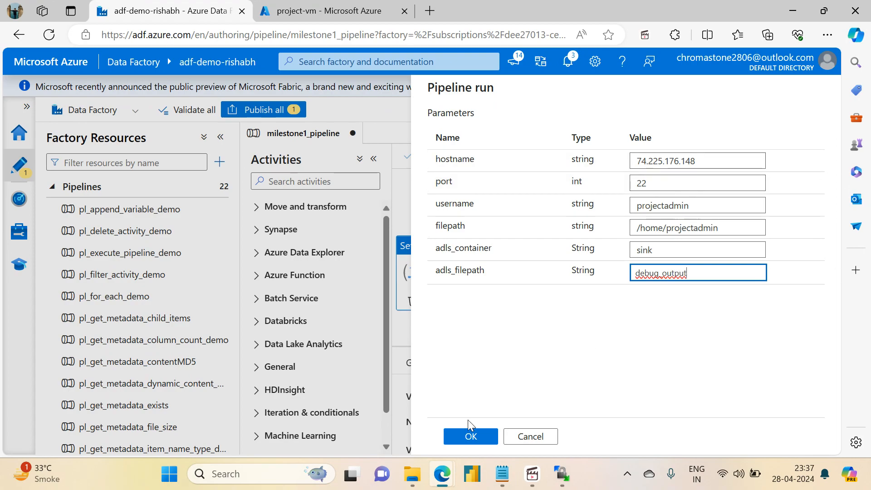
left_click(464, 433)
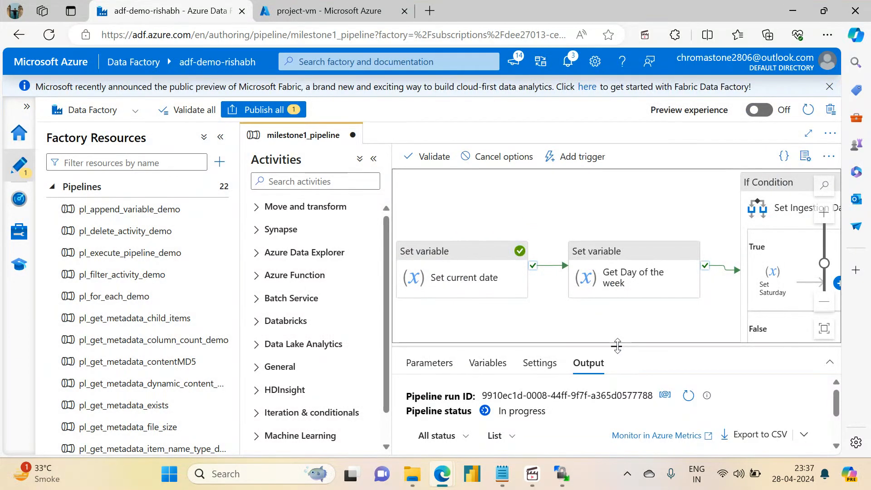
- Enlarge the debug output list and refresh it to check the status of the Set Saturday and Copy Orders File activities
left_click_drag(616, 346, 617, 205)
left_click(688, 255)
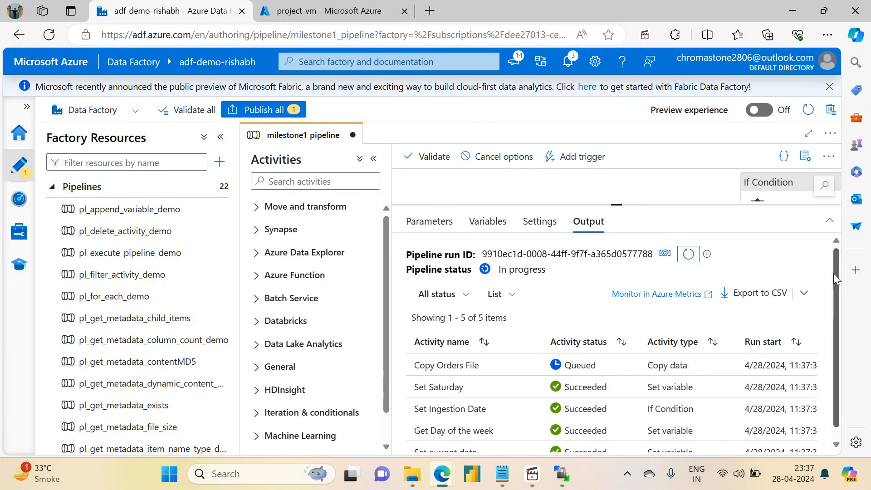
left_click_drag(834, 273, 832, 342)
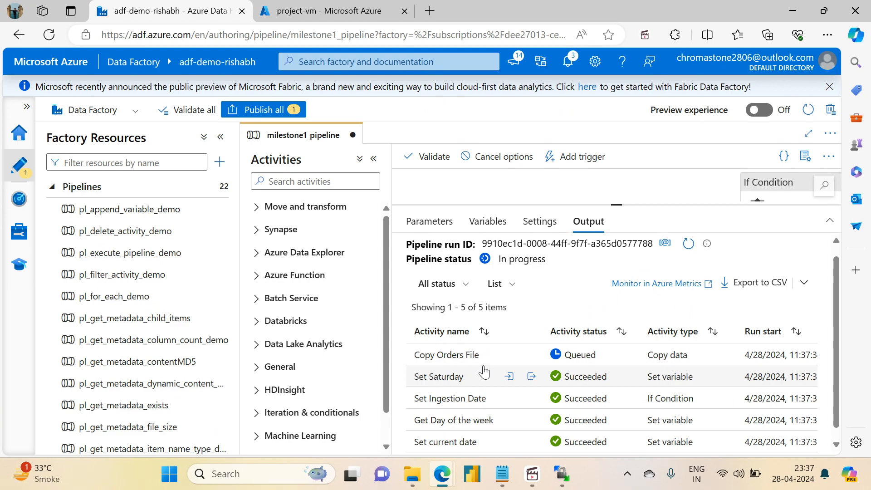
left_click(688, 245)
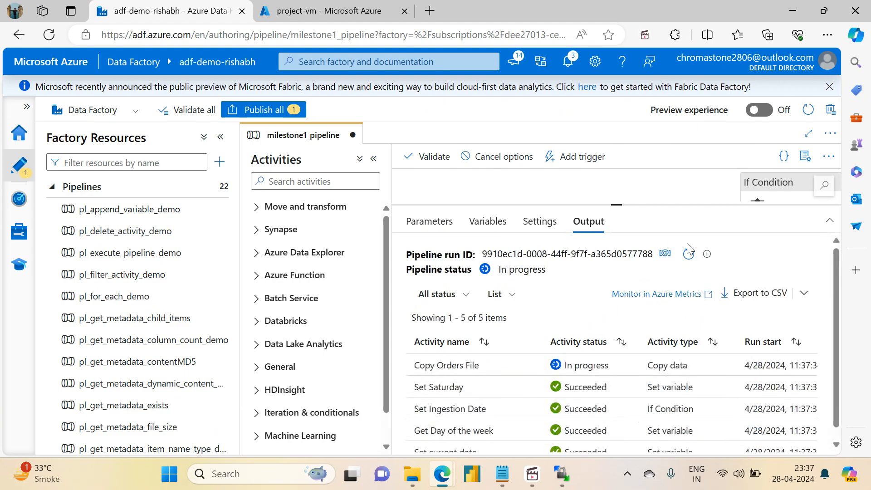
left_click(688, 254)
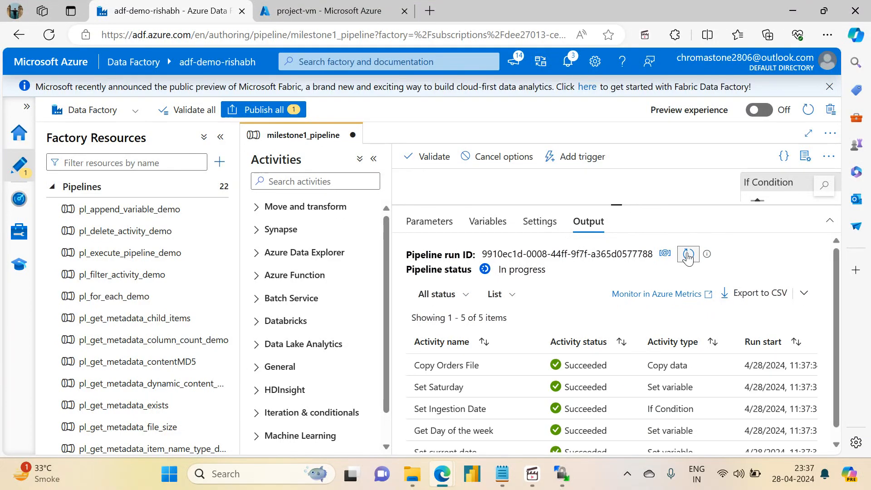
- In the Azure portal, open the debug_output folder of adfdemoadlsgen2acc's sink container to check the copied orders file
left_click(327, 11)
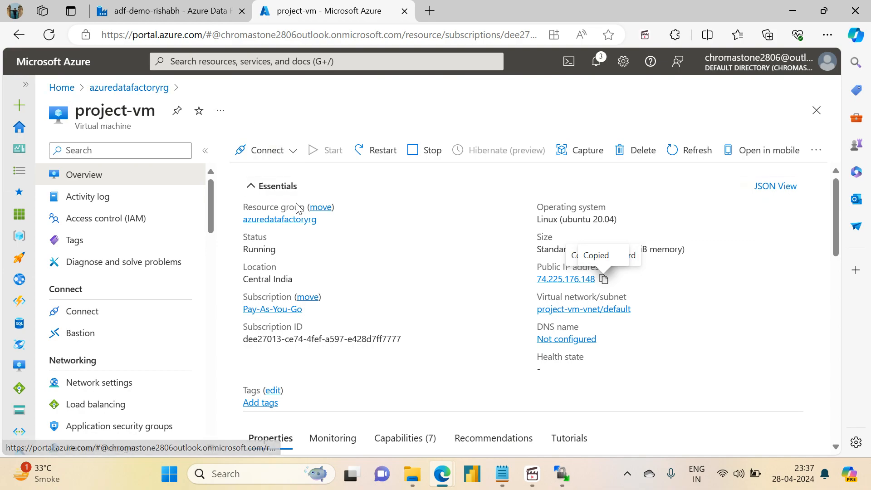
left_click(278, 221)
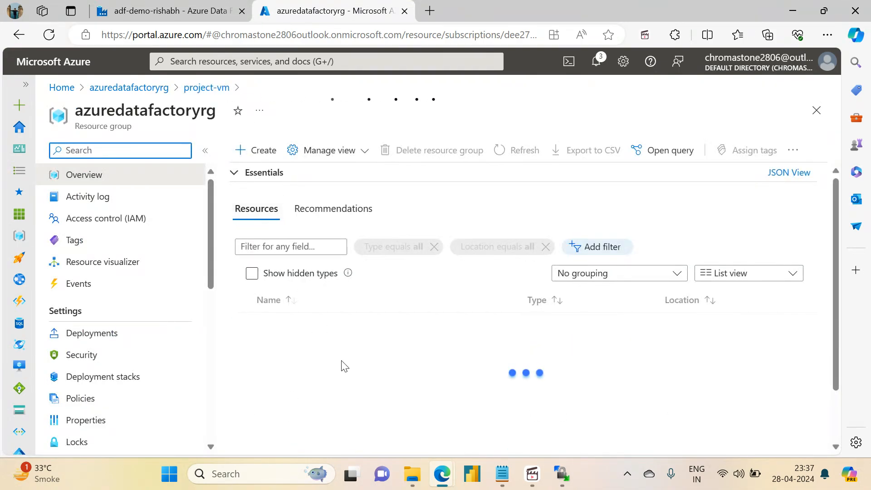
left_click(303, 348)
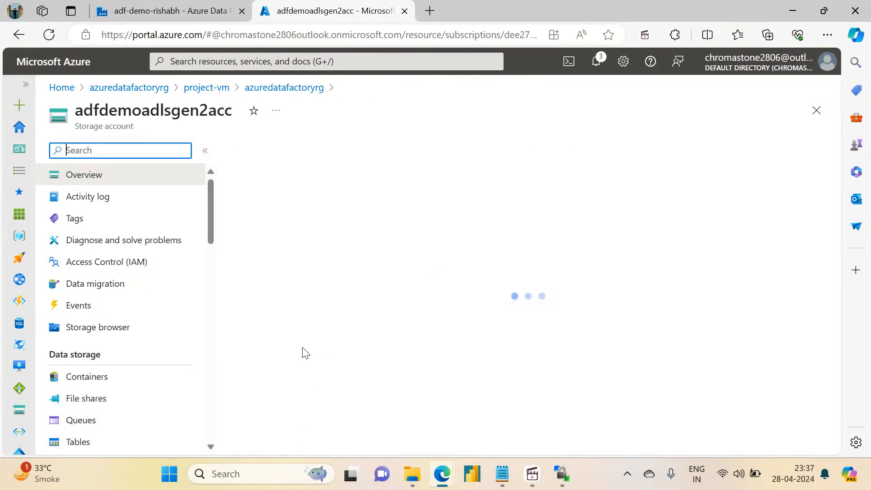
left_click(98, 384)
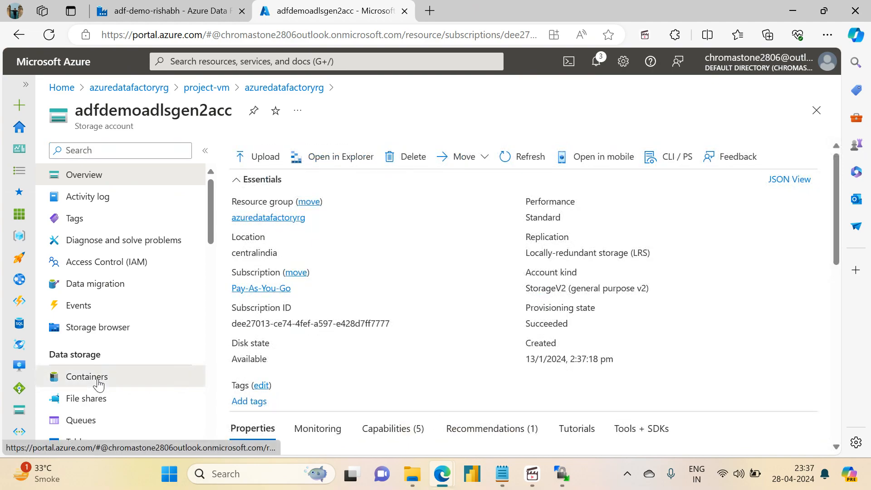
left_click(261, 282)
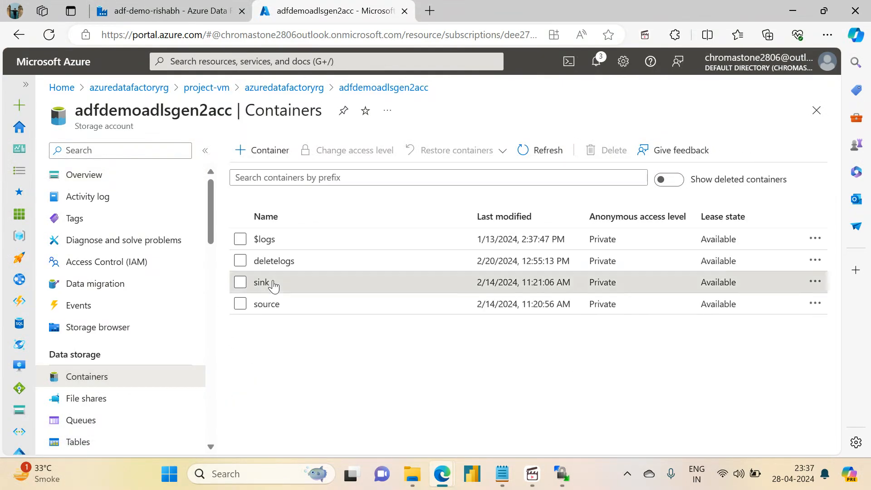
left_click(288, 275)
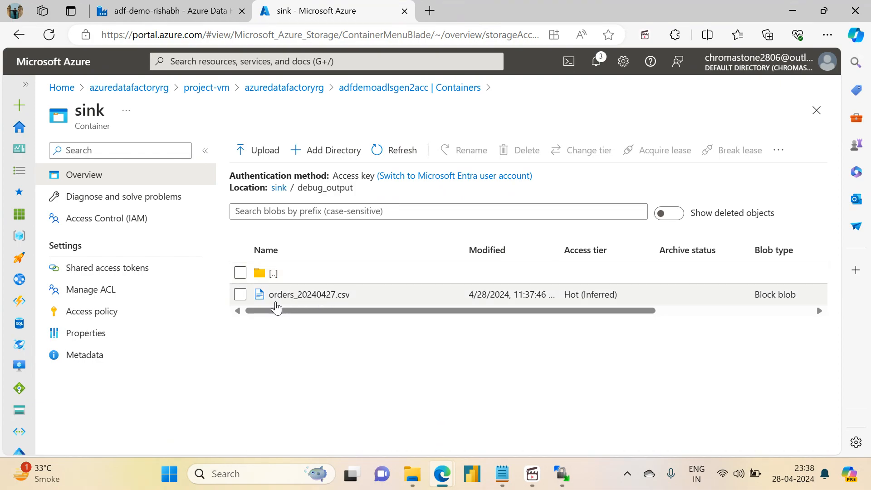
- Back in Data Factory, change the day offset in the Set current date activity's addDays expression to -1 and save the expression
left_click(153, 7)
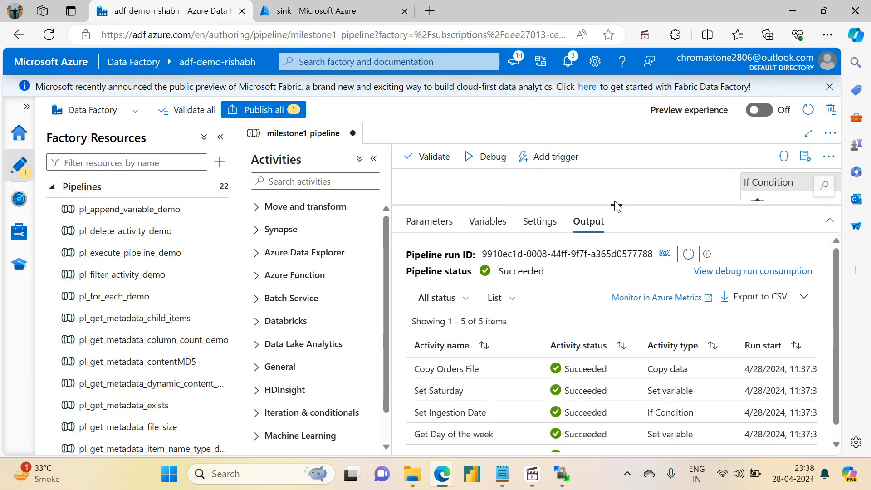
left_click_drag(614, 201, 625, 354)
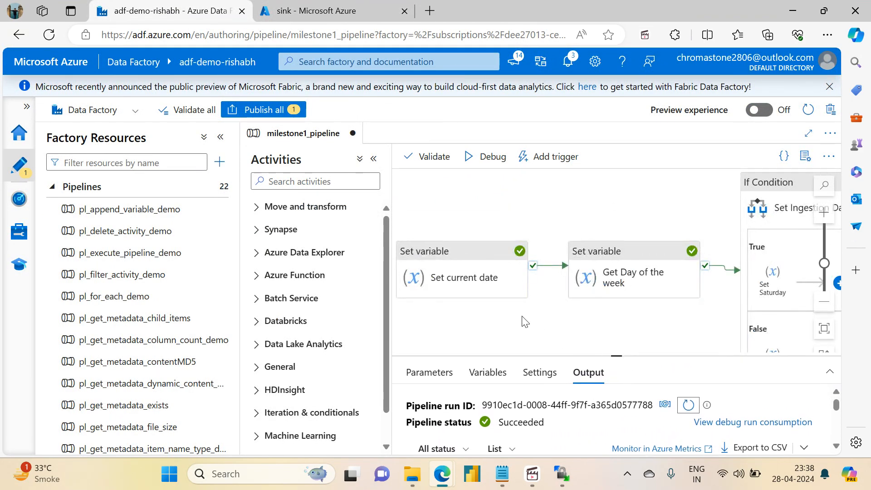
left_click_drag(510, 304, 555, 298)
left_click(509, 264)
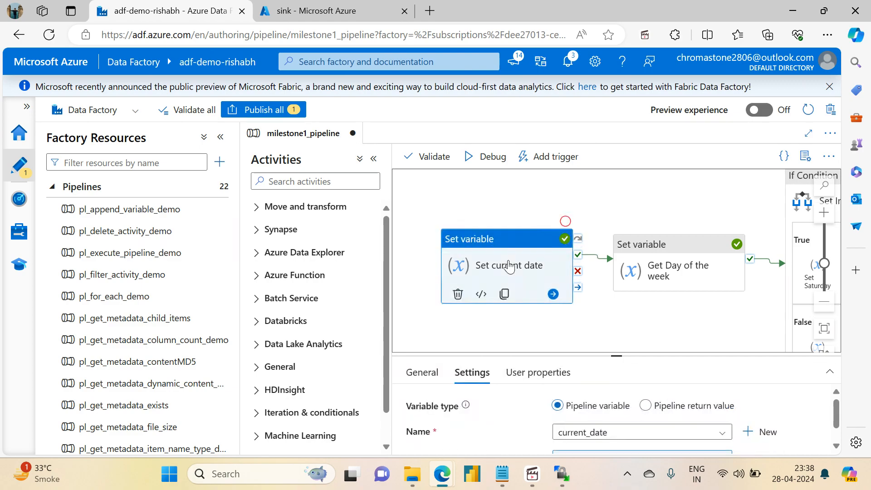
left_click_drag(622, 358, 590, 235)
left_click(594, 336)
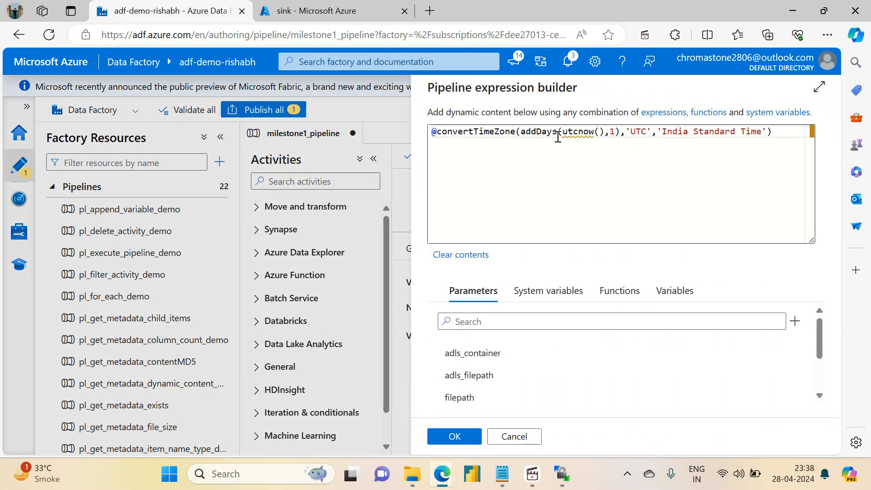
left_click(615, 133)
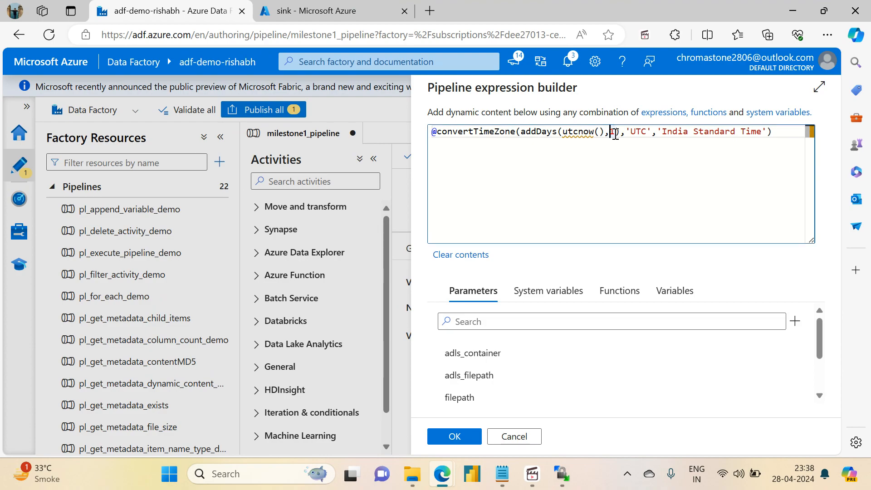
type("-")
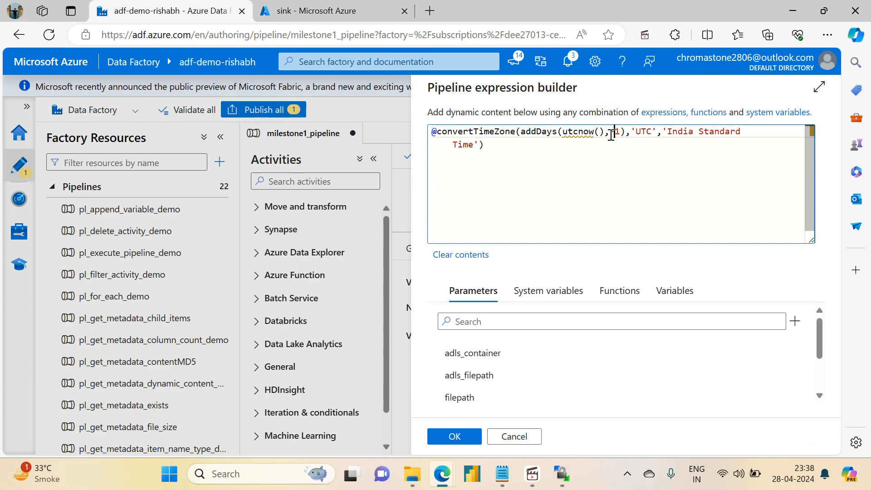
left_click_drag(610, 134, 621, 135)
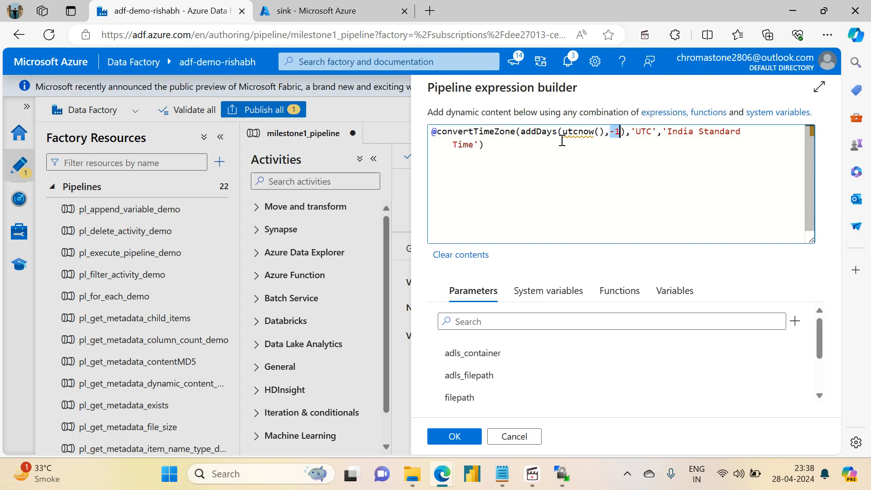
left_click(613, 135)
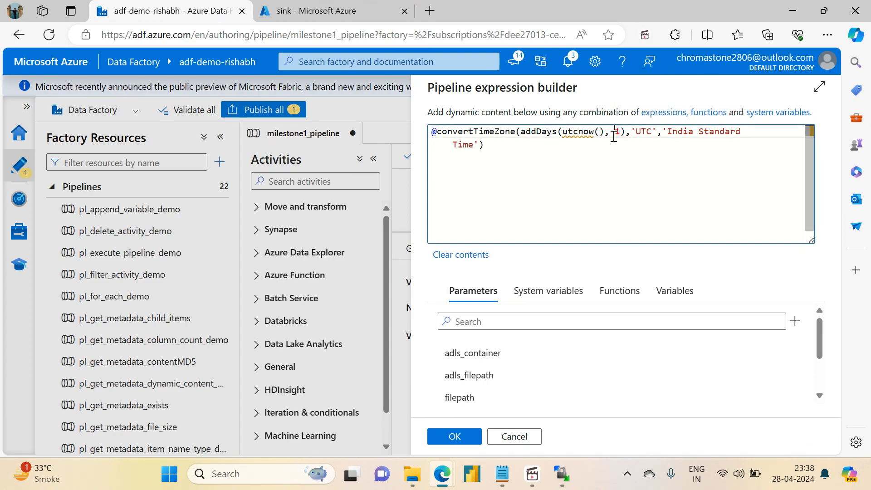
double_click(536, 132)
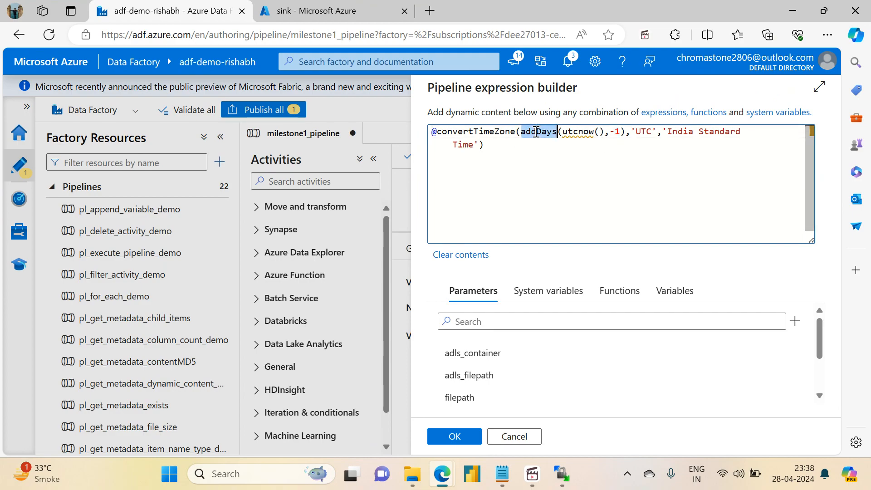
left_click(454, 437)
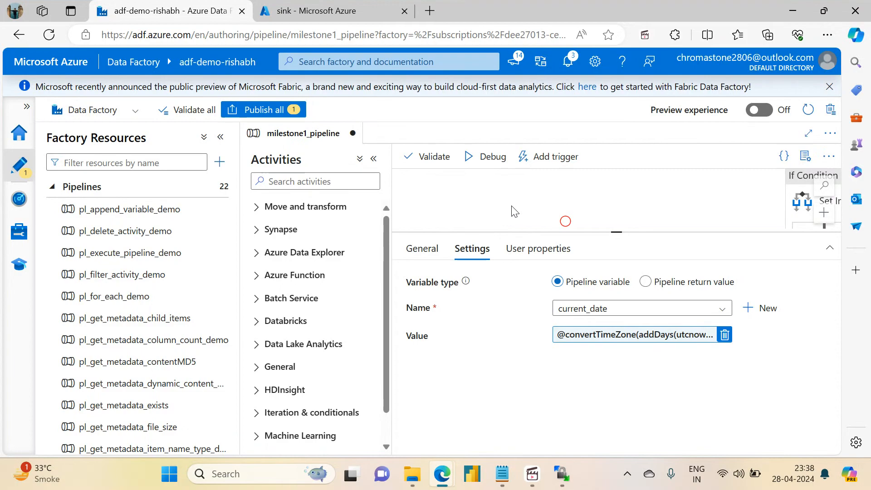
- Start another debug run and set its hostname to project-vm's public IP address, 74.225.176.148, copied from the Azure portal
left_click_drag(513, 207, 484, 199)
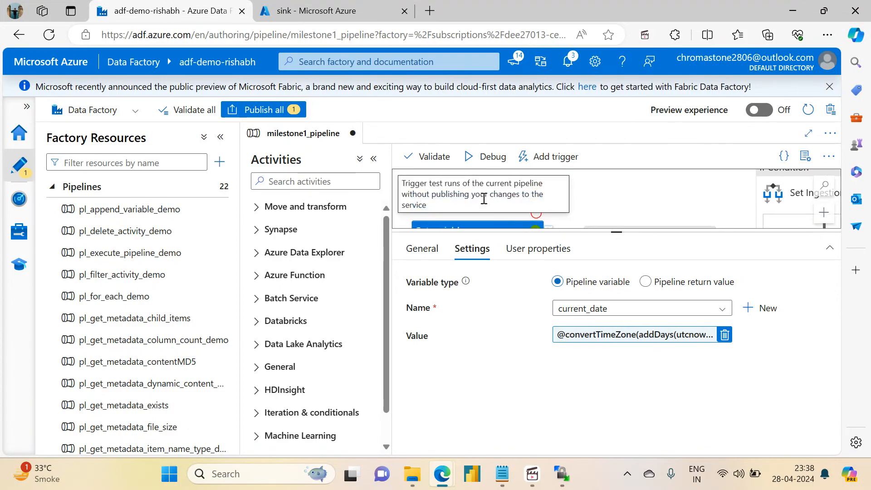
left_click(486, 159)
left_click(646, 168)
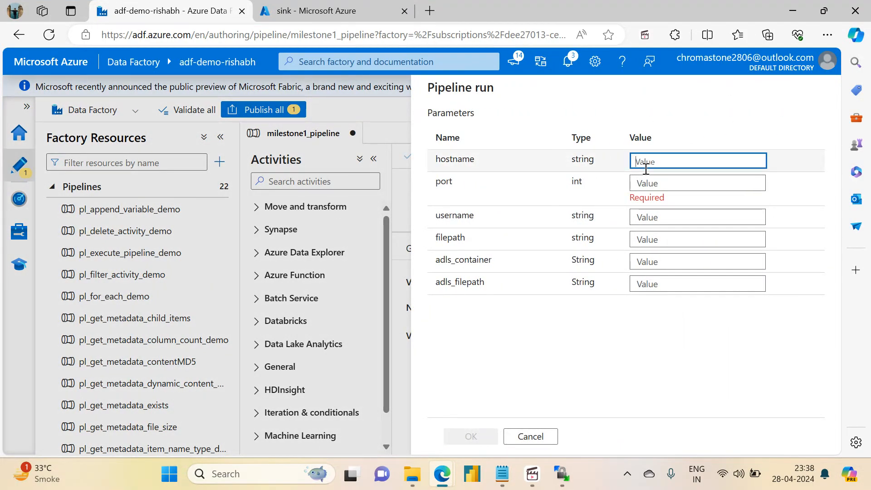
left_click(354, 10)
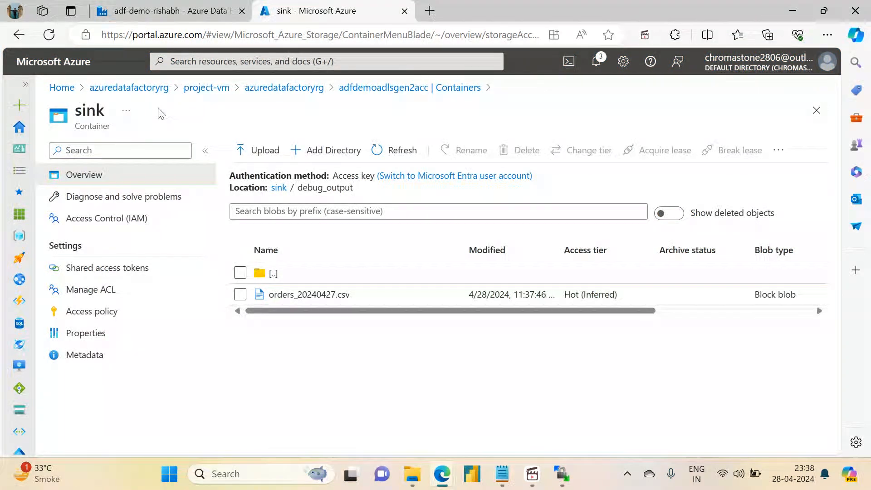
left_click(201, 87)
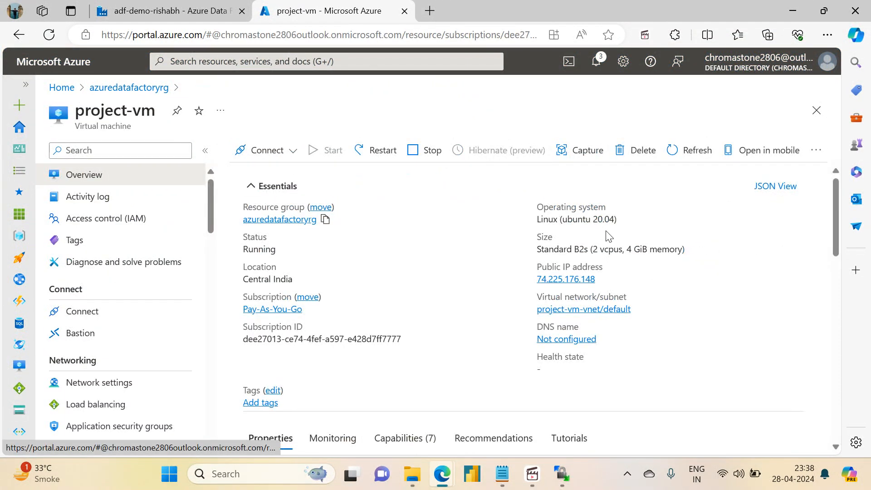
left_click(604, 279)
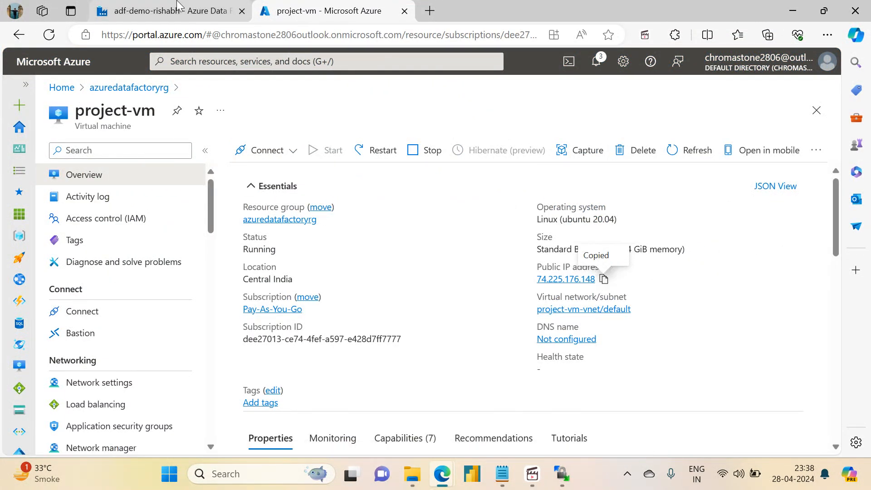
left_click(177, 6)
left_click(643, 160)
key("ctrl+v")
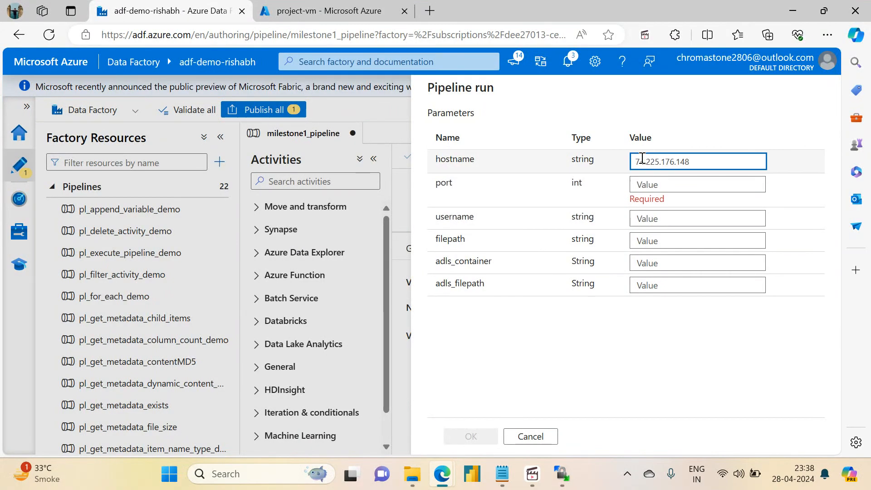
- Set the new debug run's port to 22 and its username to projectadmin
key("Tab")
type("22")
key("Tab")
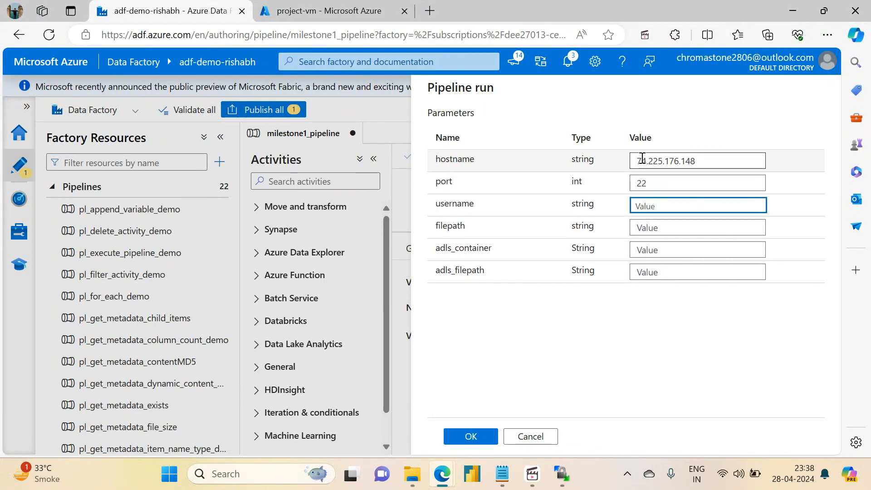
type("project_admin")
key("Tab")
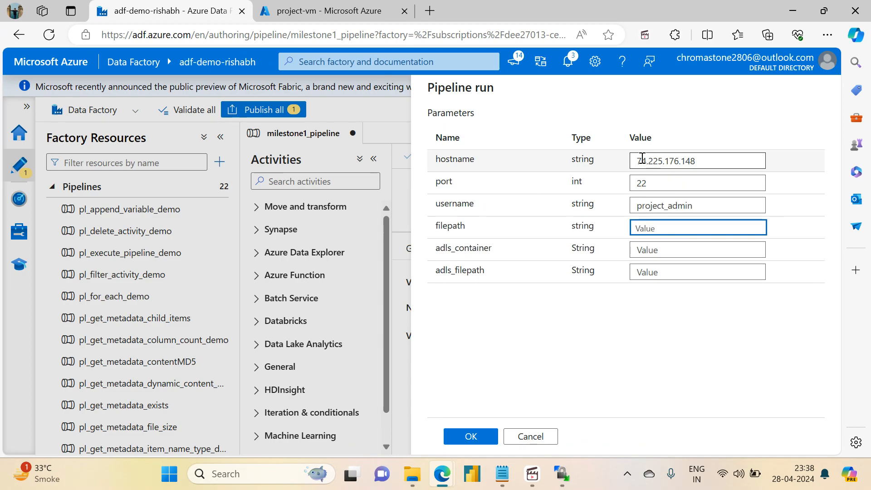
left_click(668, 205)
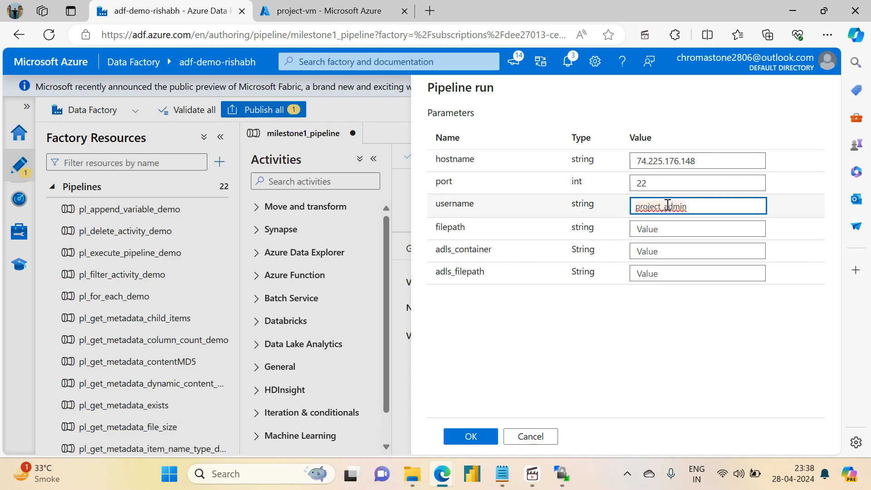
key("Tab")
- Enter /home/projectadmin as filepath, sink as adls_container and debug_output as adls_filepath, and launch the debug run
type("/")
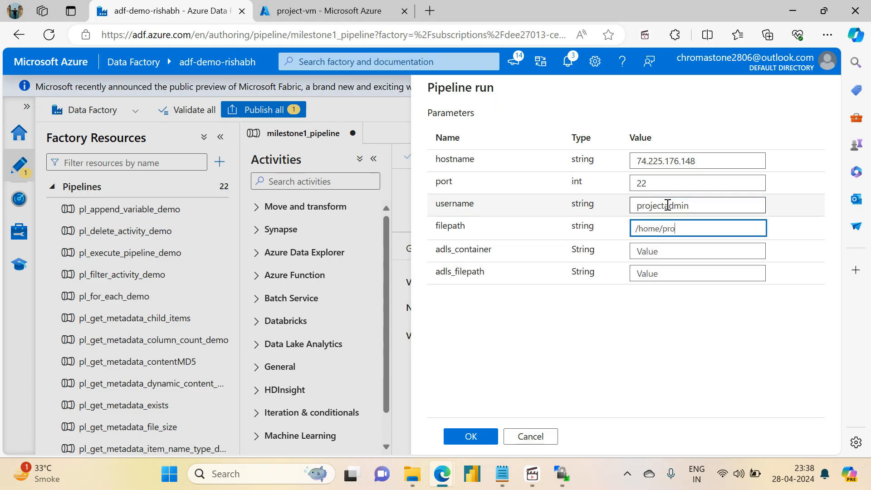
type("home/projectadmin")
key("Tab")
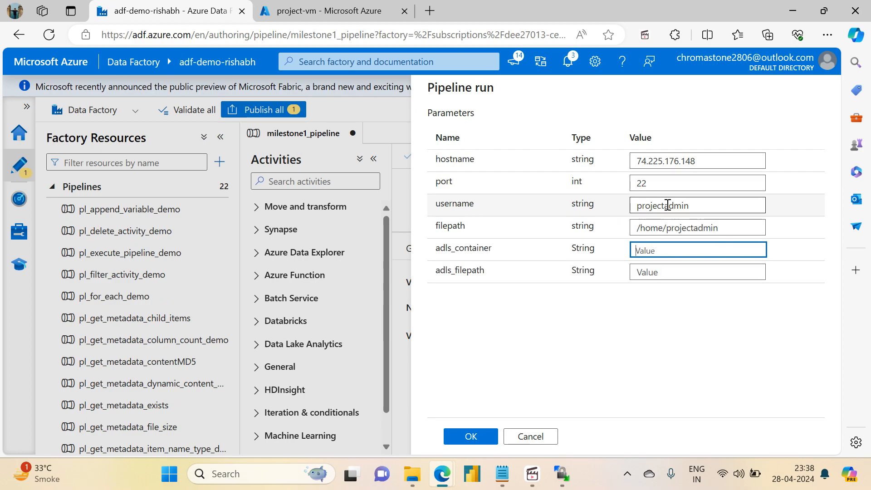
type("sink")
key("Tab")
type("debug")
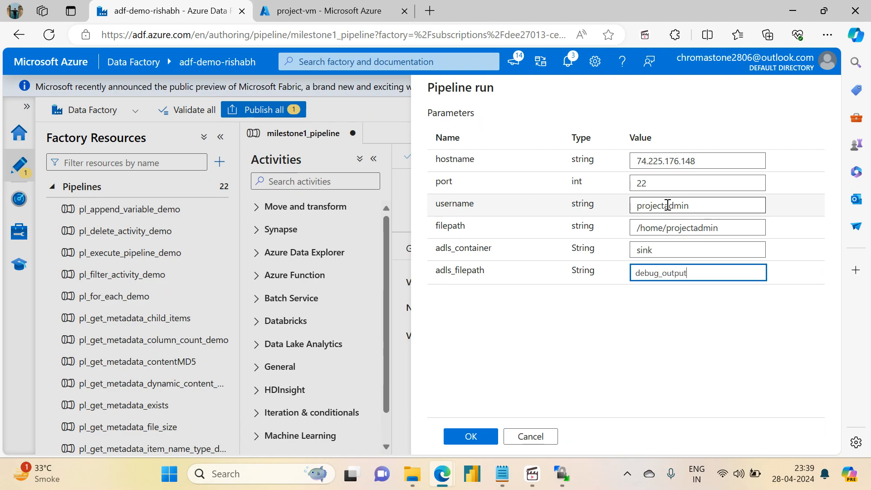
left_click(484, 439)
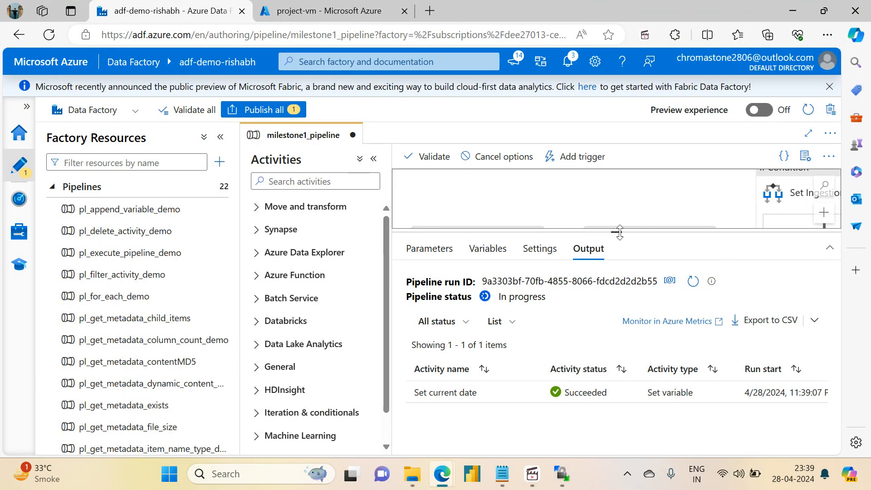
- Refresh the debug output, inspect the ingestion_date value output by Set Yesterday, and check the Copy Orders File status
left_click_drag(619, 232, 617, 189)
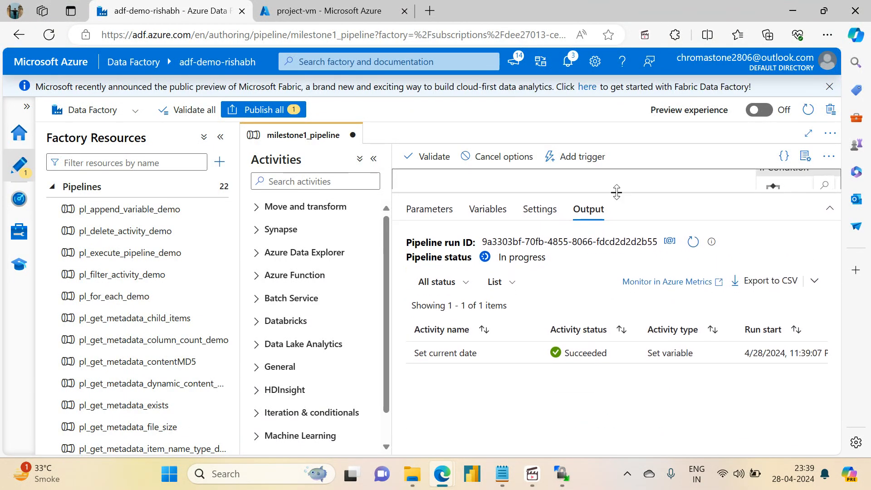
left_click(693, 238)
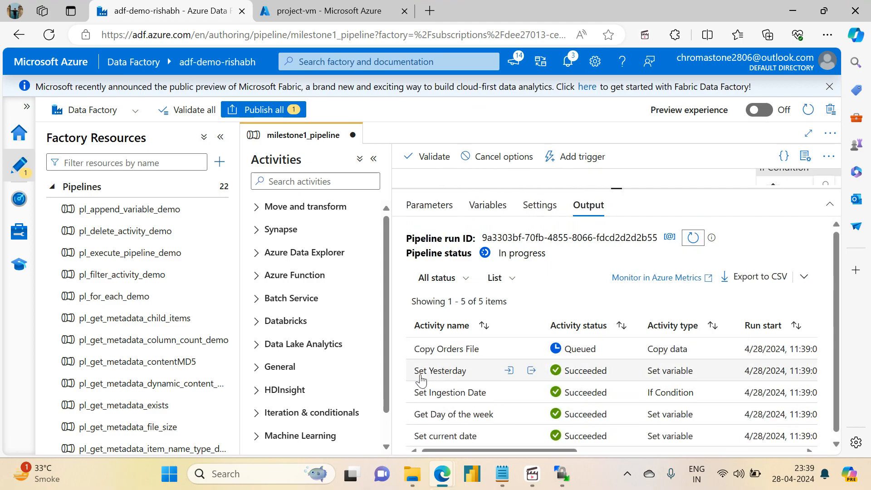
left_click(531, 371)
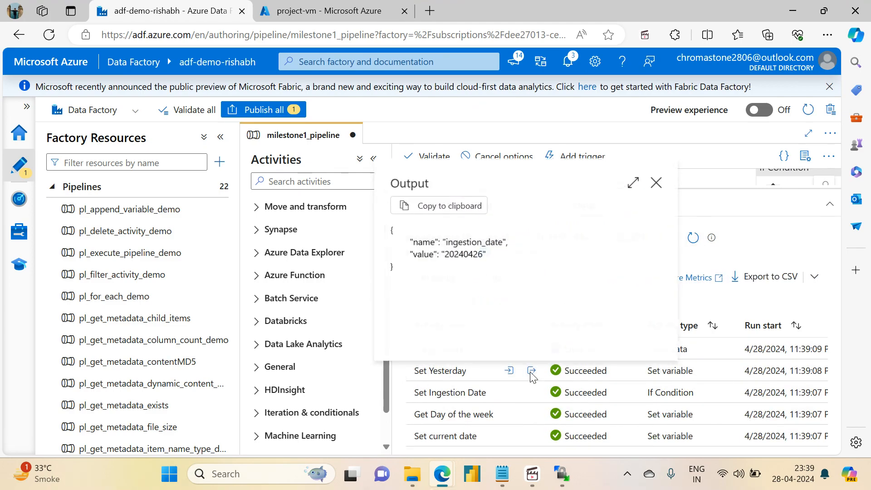
double_click(480, 255)
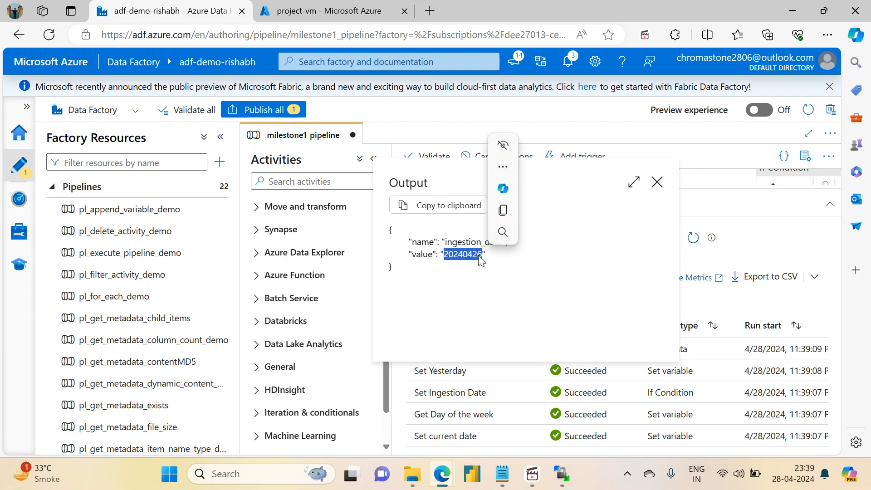
left_click(657, 182)
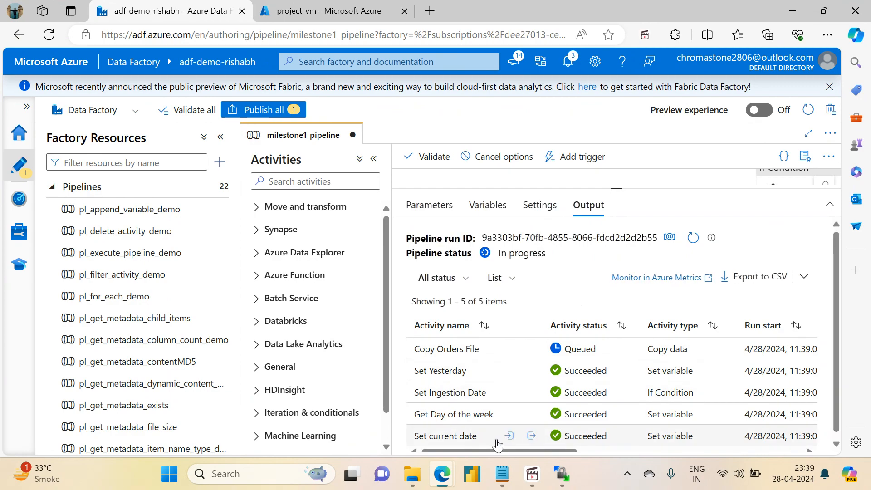
left_click(684, 239)
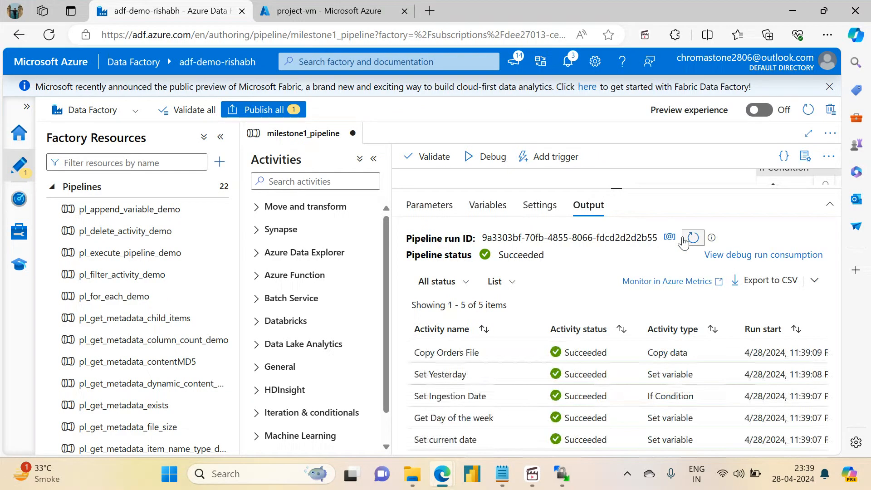
- In the Azure portal, open the adfdemoadlsgen2acc storage account's sink container and check the files in its debug_output folder
left_click(364, 4)
left_click(273, 222)
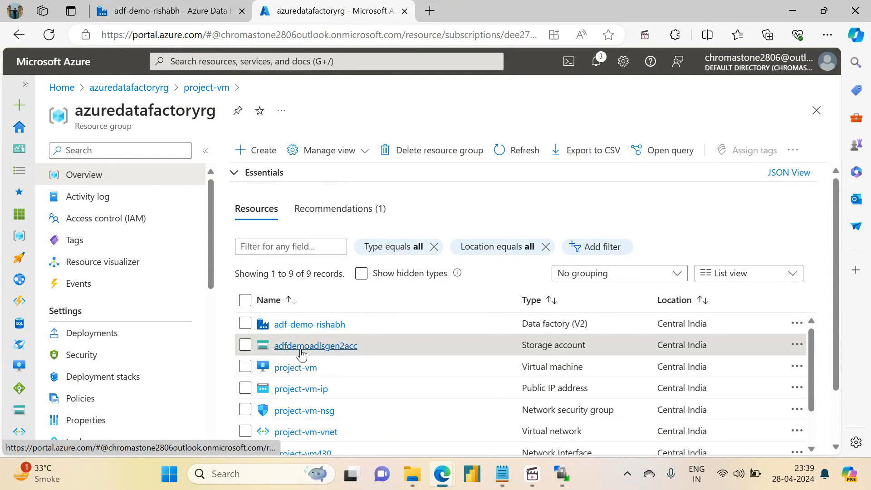
left_click(287, 346)
left_click(89, 379)
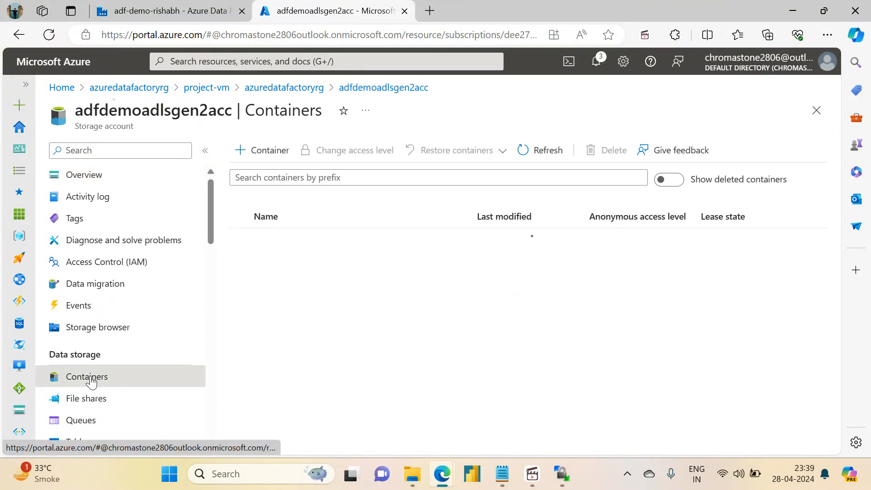
left_click(260, 282)
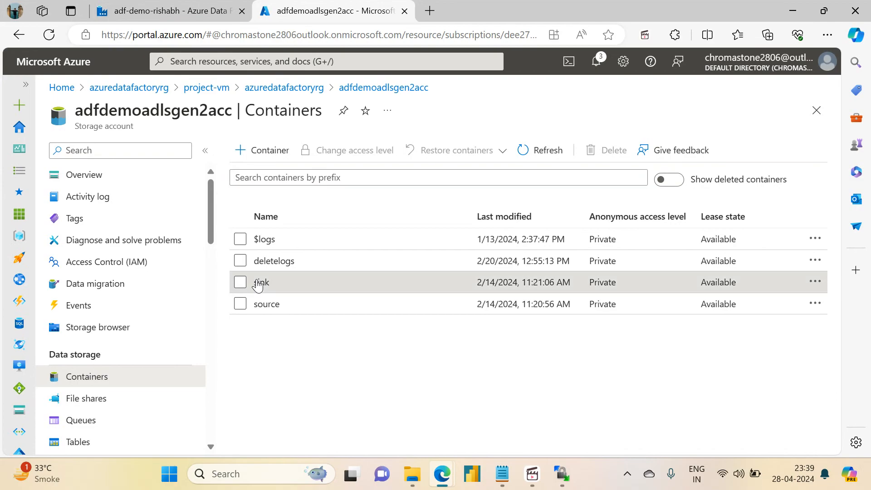
left_click(299, 273)
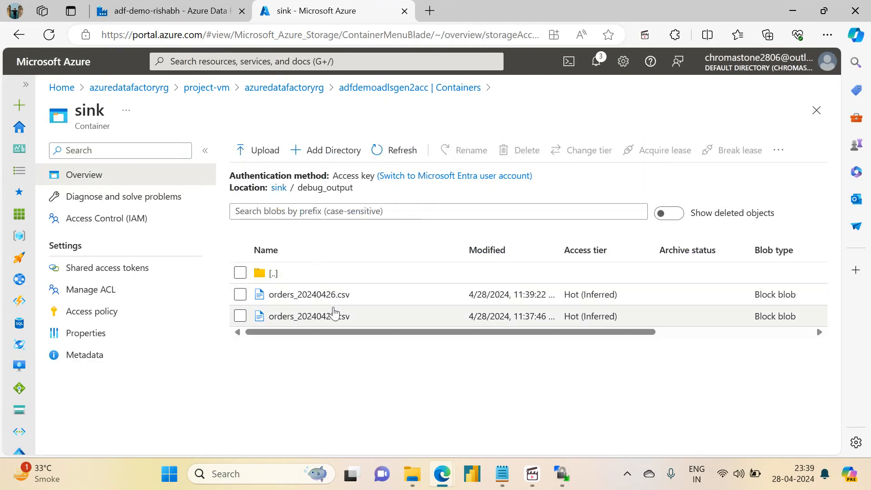
- In the ADF Milestone 1 notes in Notepad, mark task 1, copying yesterday's or Saturday's sales files, as "-- Done"
left_click(145, 10)
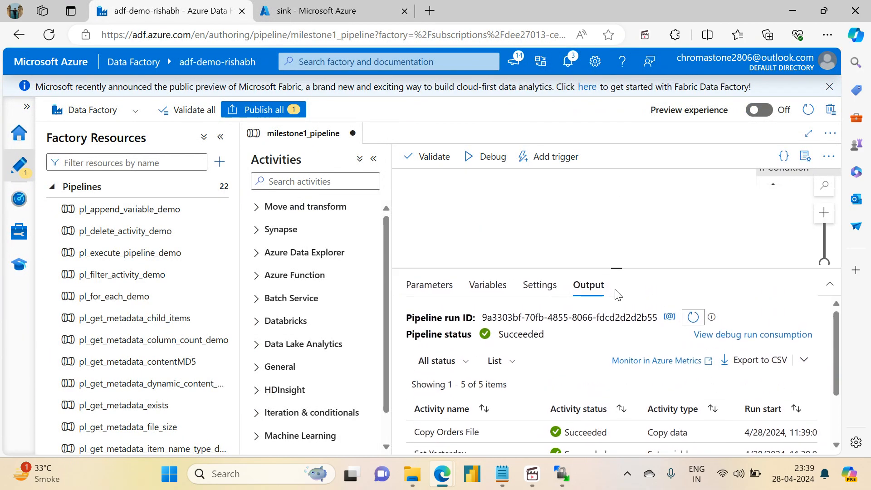
left_click_drag(616, 187, 615, 303)
left_click(502, 474)
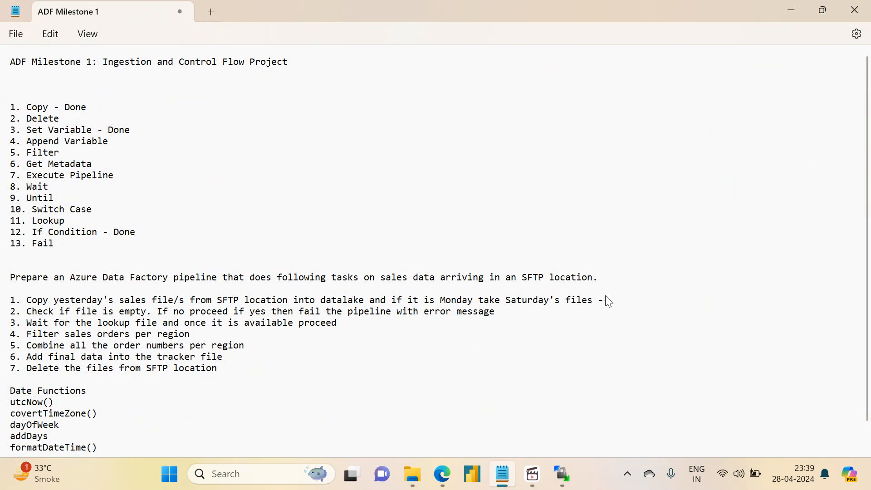
type("ne")
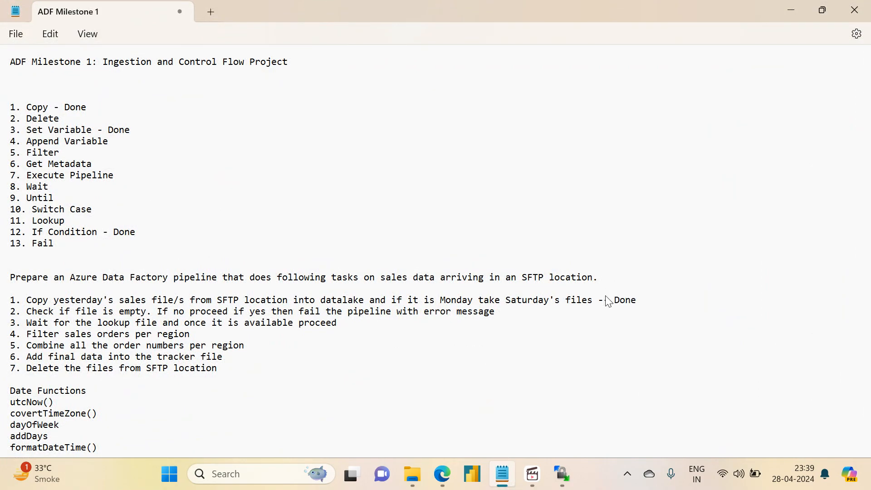
left_click(791, 8)
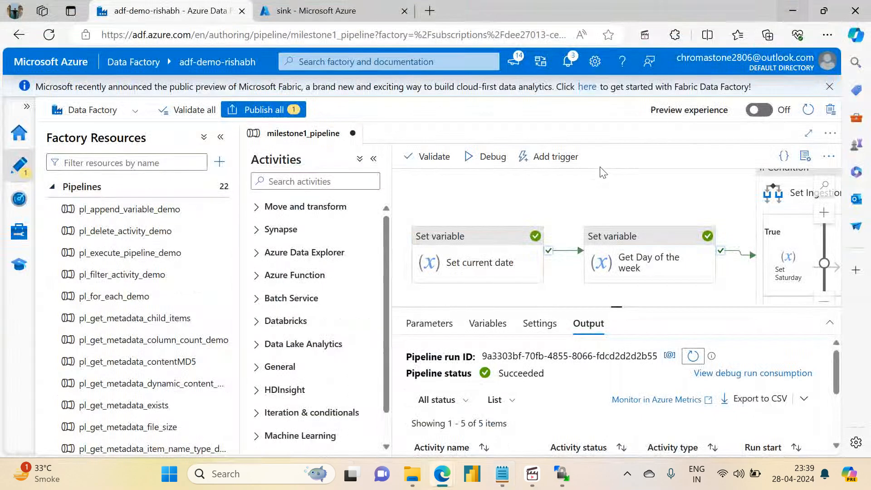
- Close milestone1_pipeline in Data Factory, discarding its unpublished changes, and reopen it from the MileStone1 folder with the side panes collapsed
left_click(353, 133)
left_click(356, 291)
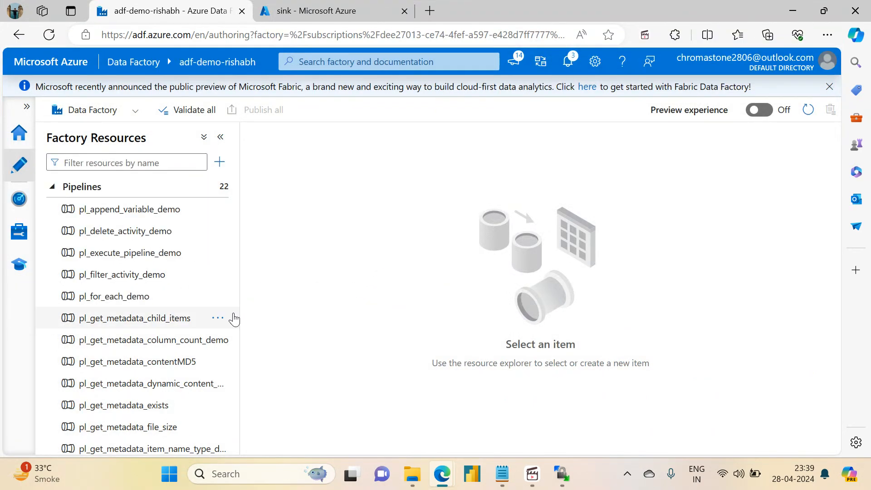
left_click_drag(234, 217, 230, 363)
left_click(128, 371)
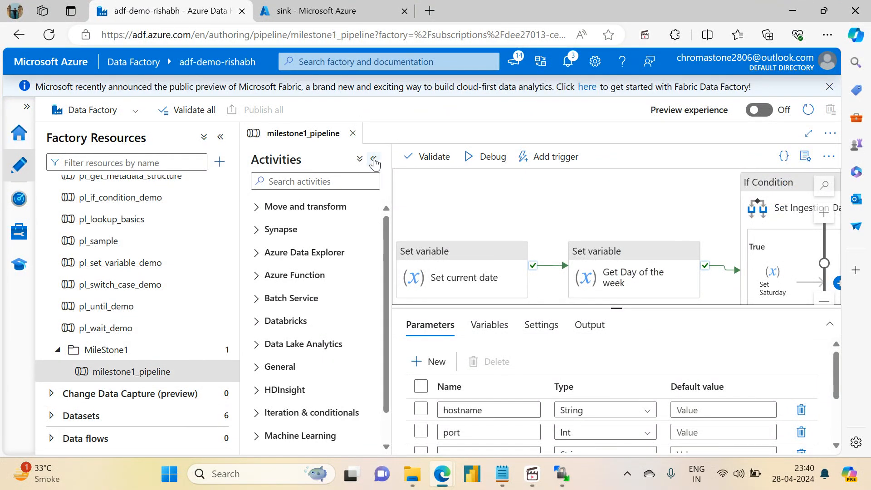
left_click(376, 157)
left_click(221, 137)
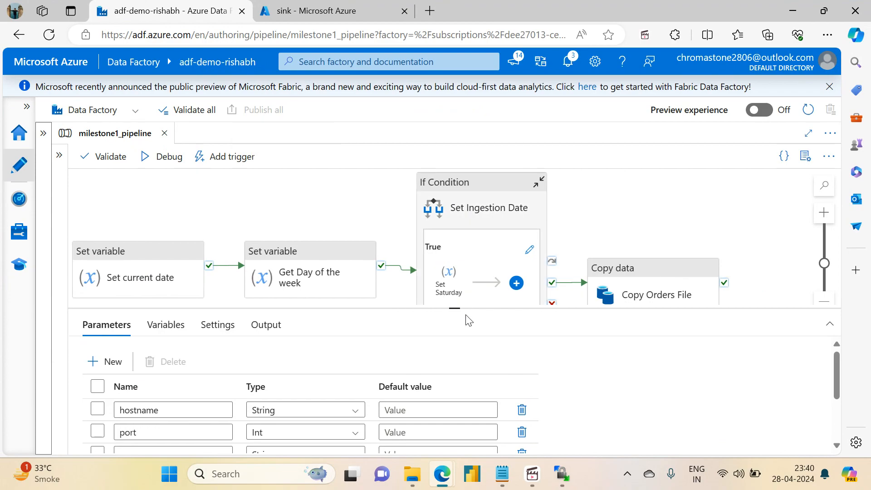
- Review the reopened pipeline's parameters and their default values, and enlarge the canvas to show the activity chain
left_click_drag(455, 308, 435, 167)
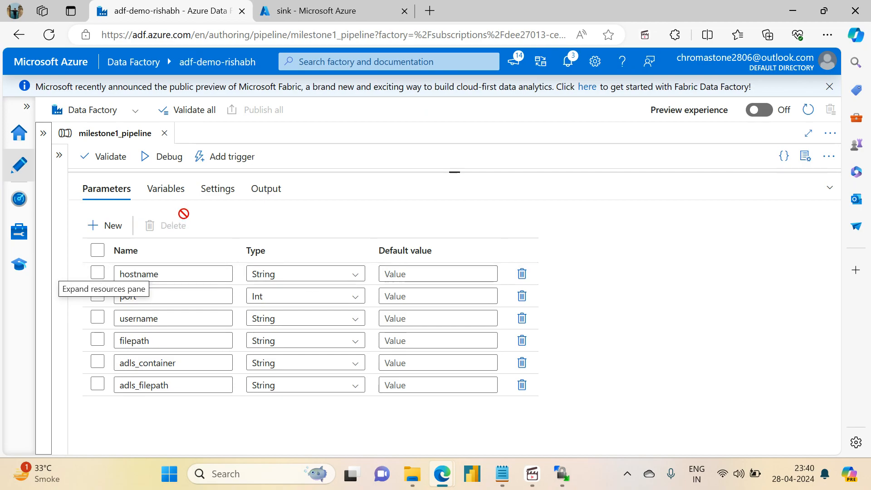
left_click(395, 273)
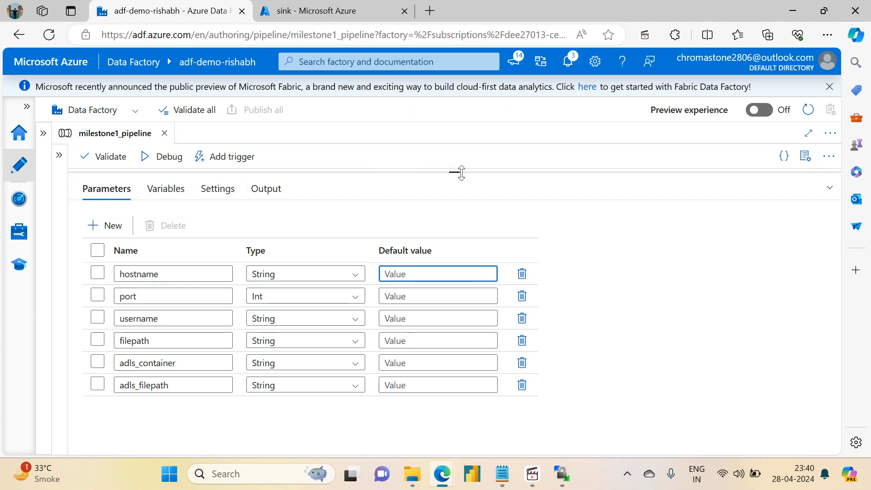
left_click_drag(460, 172, 464, 286)
left_click_drag(381, 227, 407, 214)
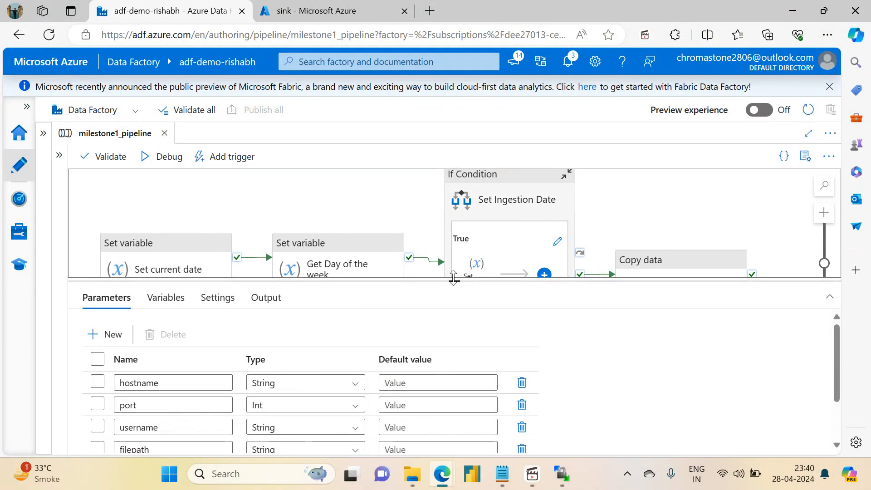
left_click_drag(454, 287, 455, 383)
left_click_drag(320, 336, 352, 333)
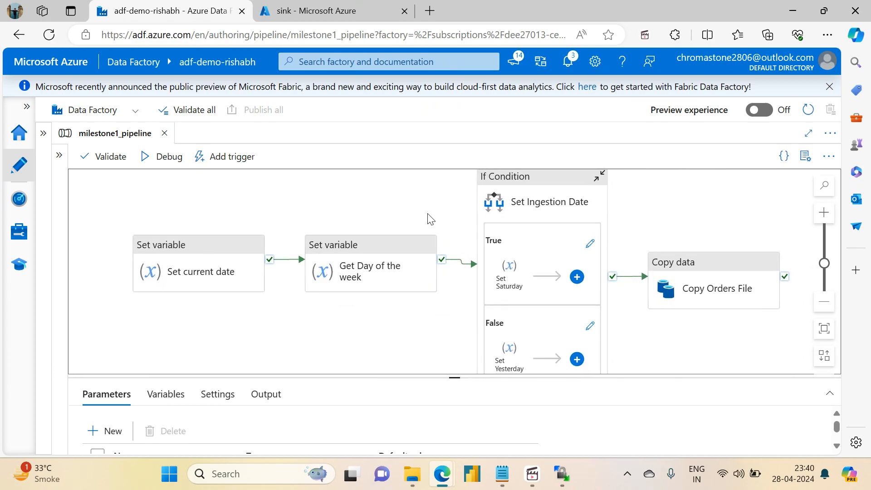
- Review the milestone task list in Notepad and the pipeline's activity flow from Set current date to Copy Orders File
left_click(502, 473)
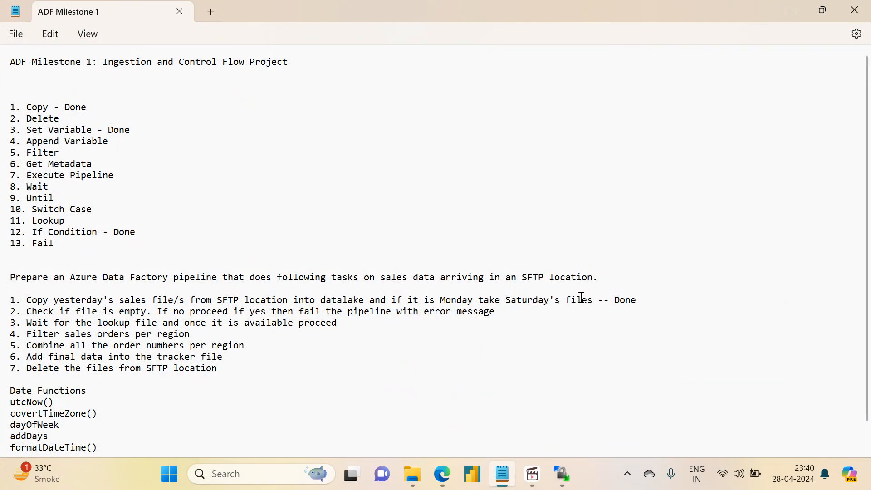
left_click(786, 18)
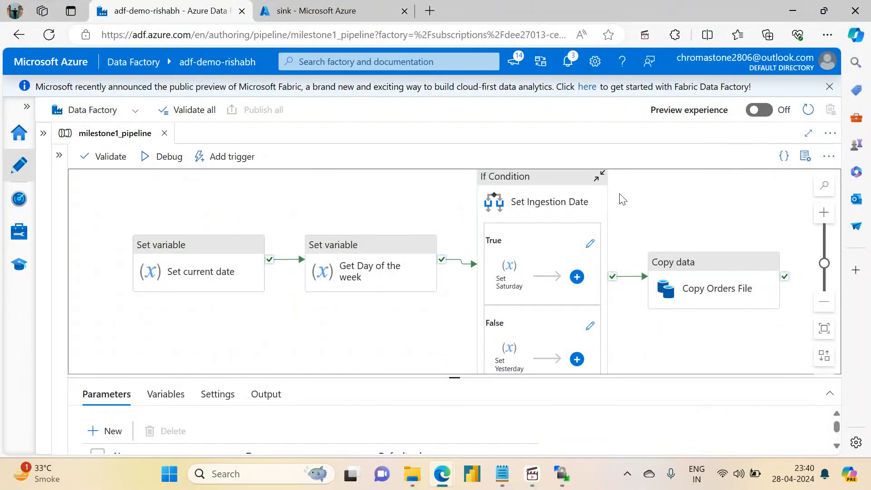
left_click_drag(671, 210, 670, 237)
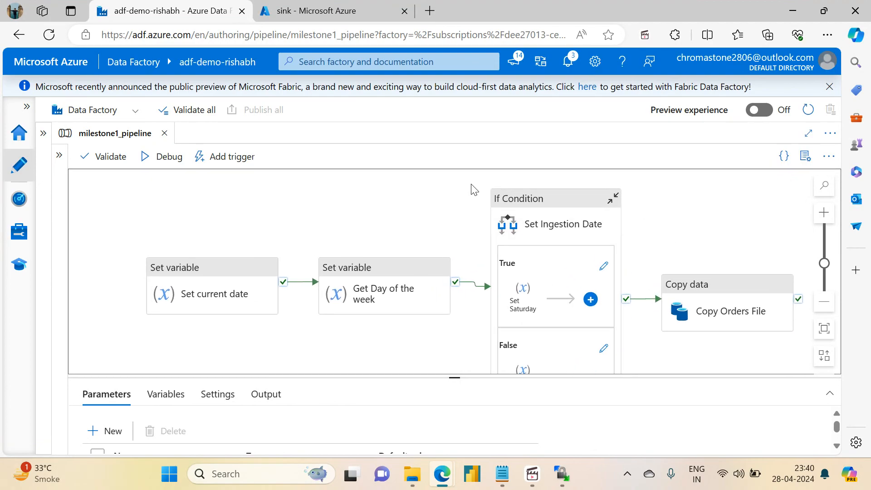
left_click_drag(393, 225, 364, 219)
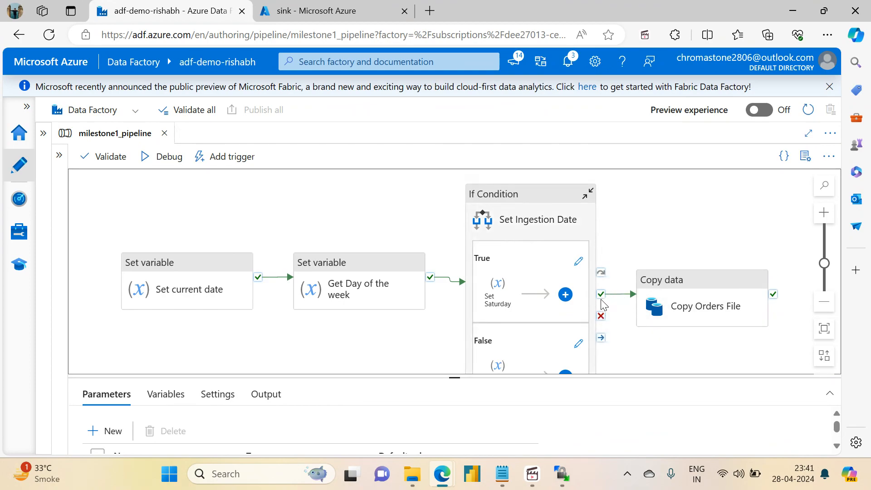
left_click_drag(676, 353, 634, 296)
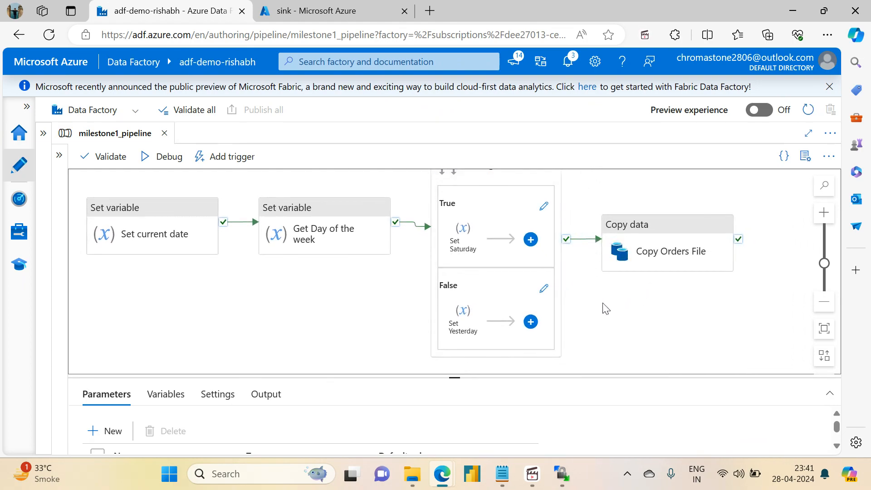
left_click_drag(726, 303, 765, 305)
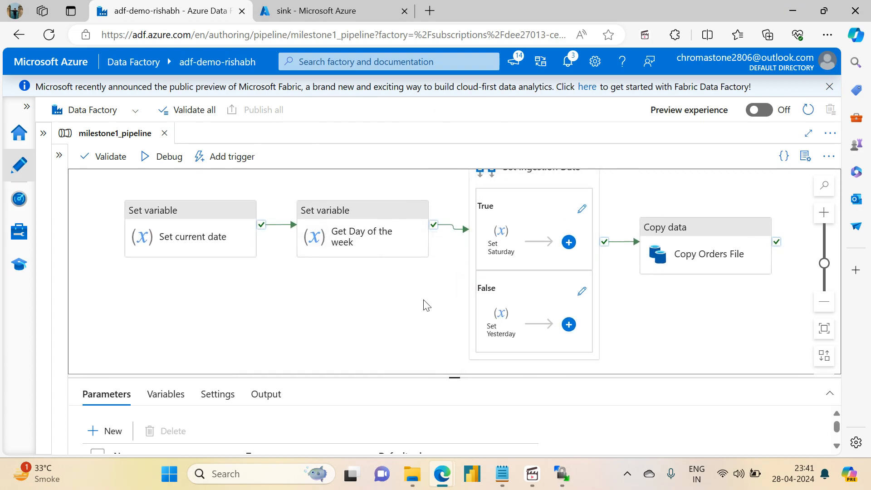
left_click_drag(622, 206, 628, 260)
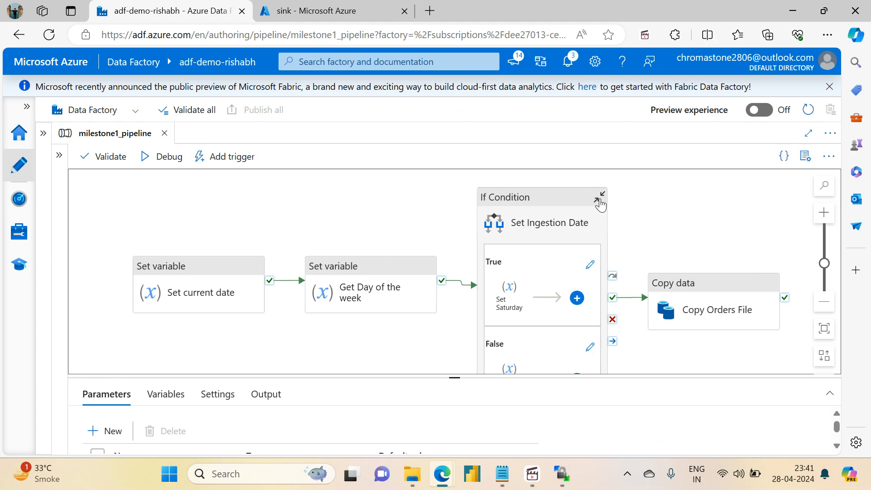
left_click(532, 474)
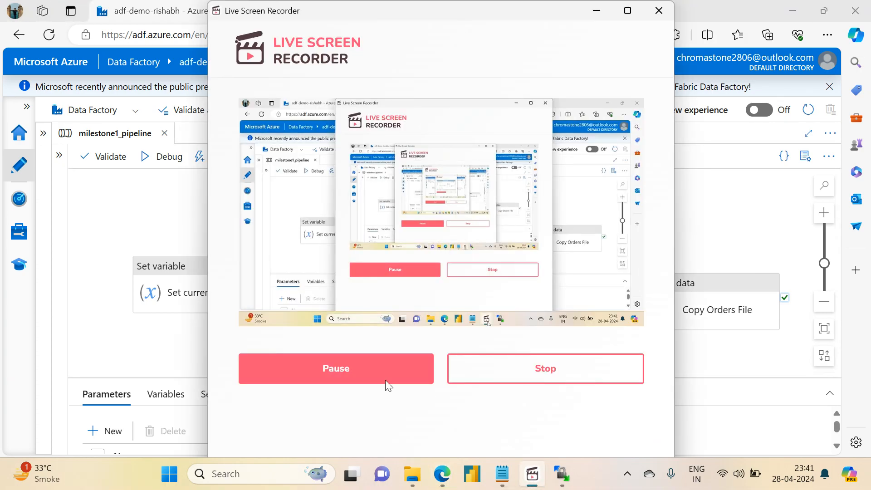